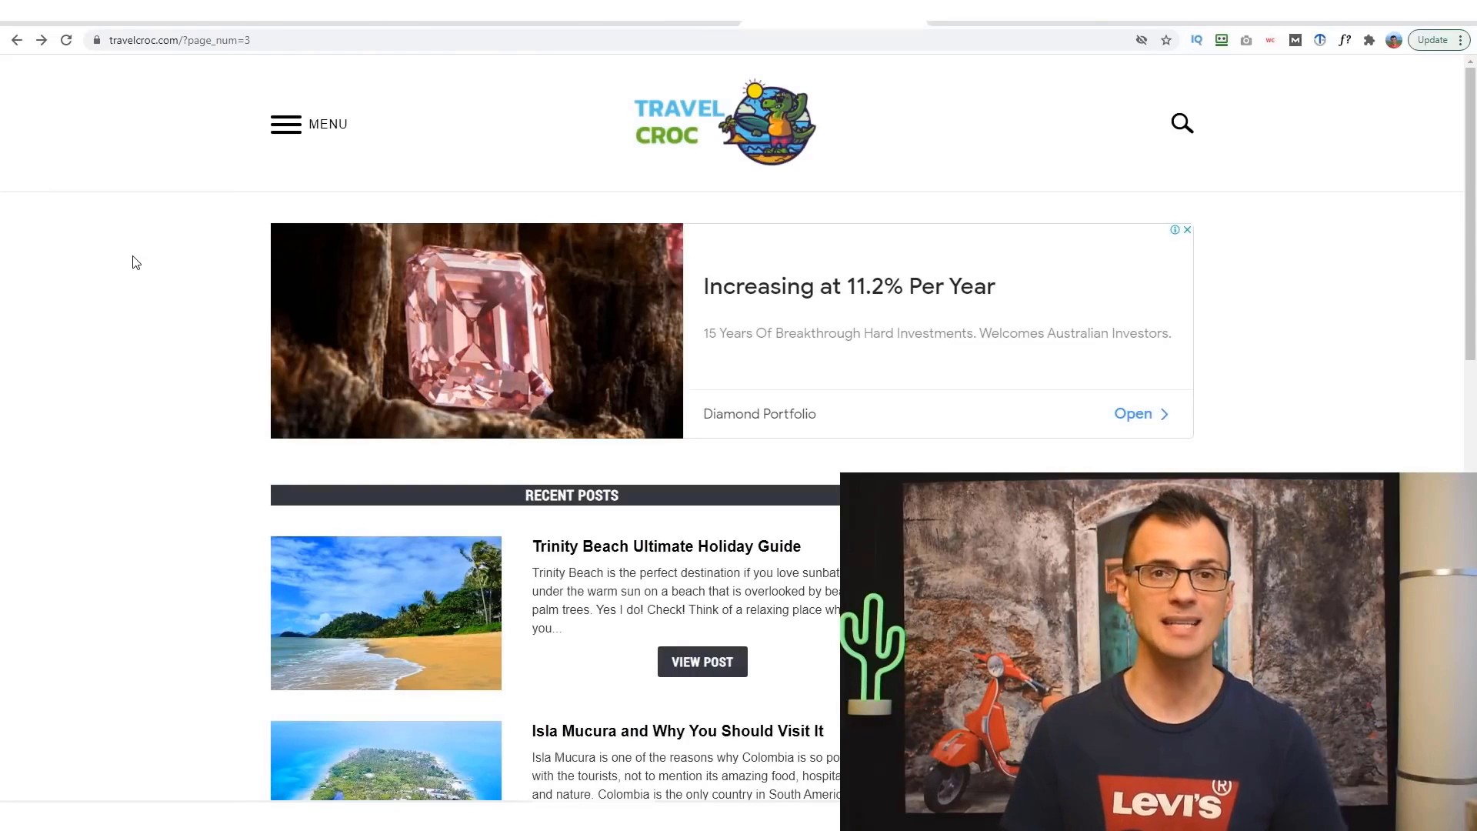
Browse Travel Croc and open the Isla Magdalena penguins post.
{"action": "scroll", "coordinate": [142, 297], "scroll_direction": "down", "scroll_amount": 12}
{"action": "scroll", "coordinate": [162, 368], "scroll_direction": "up", "scroll_amount": 12}
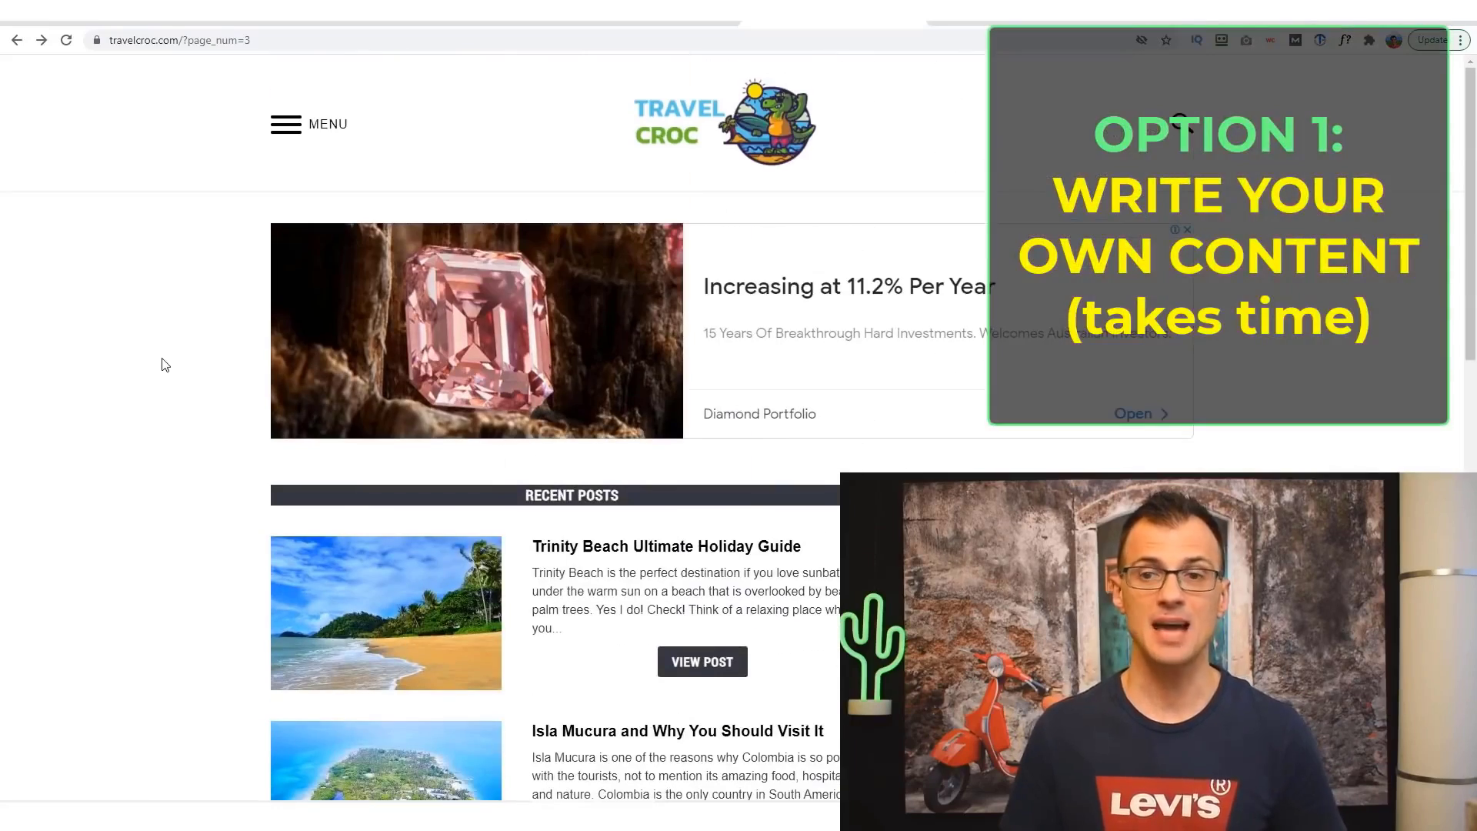
{"action": "scroll", "coordinate": [77, 373], "scroll_direction": "down", "scroll_amount": 8}
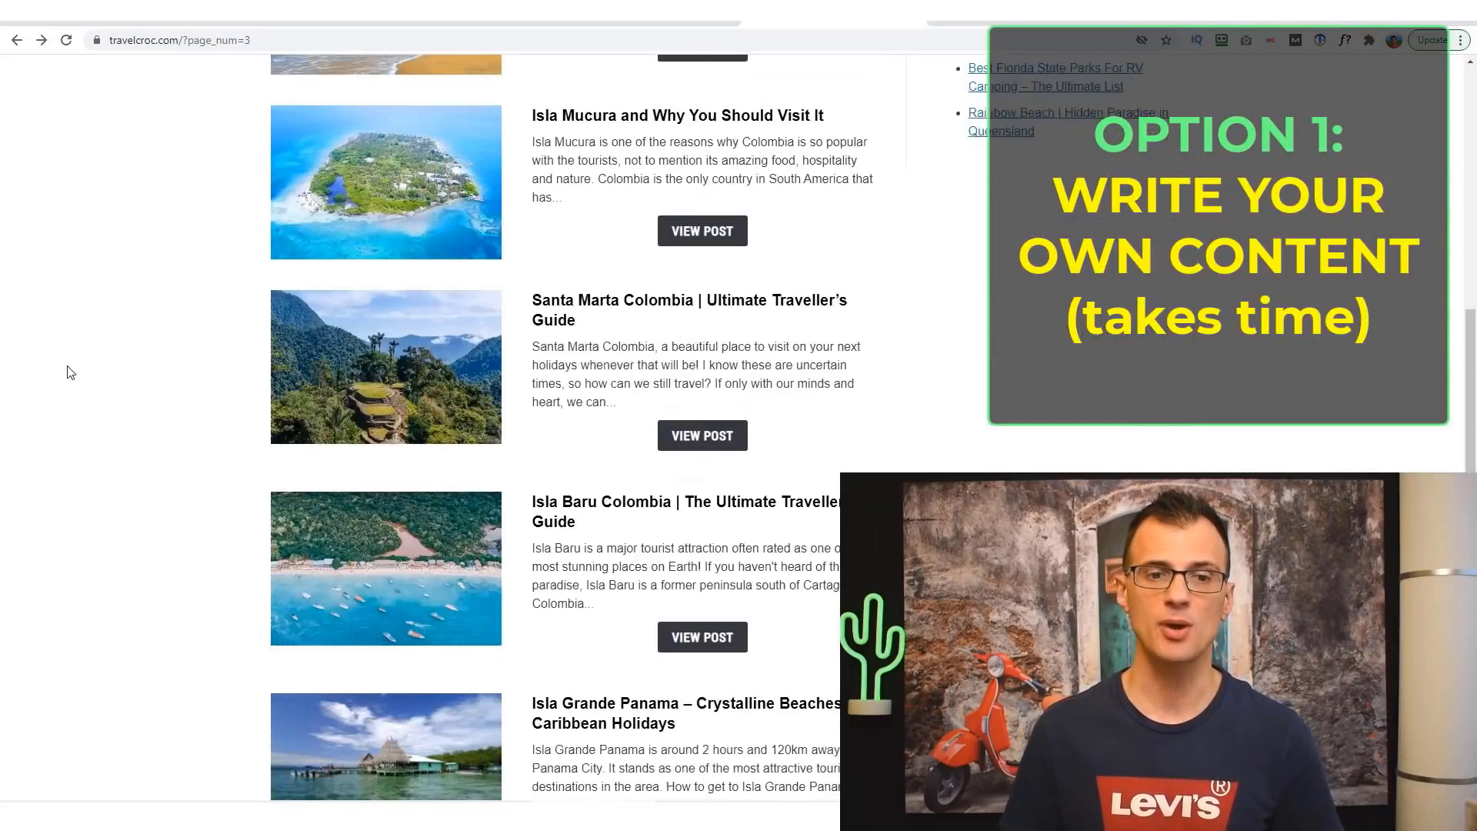
{"action": "scroll", "coordinate": [799, 493], "scroll_direction": "down", "scroll_amount": 1}
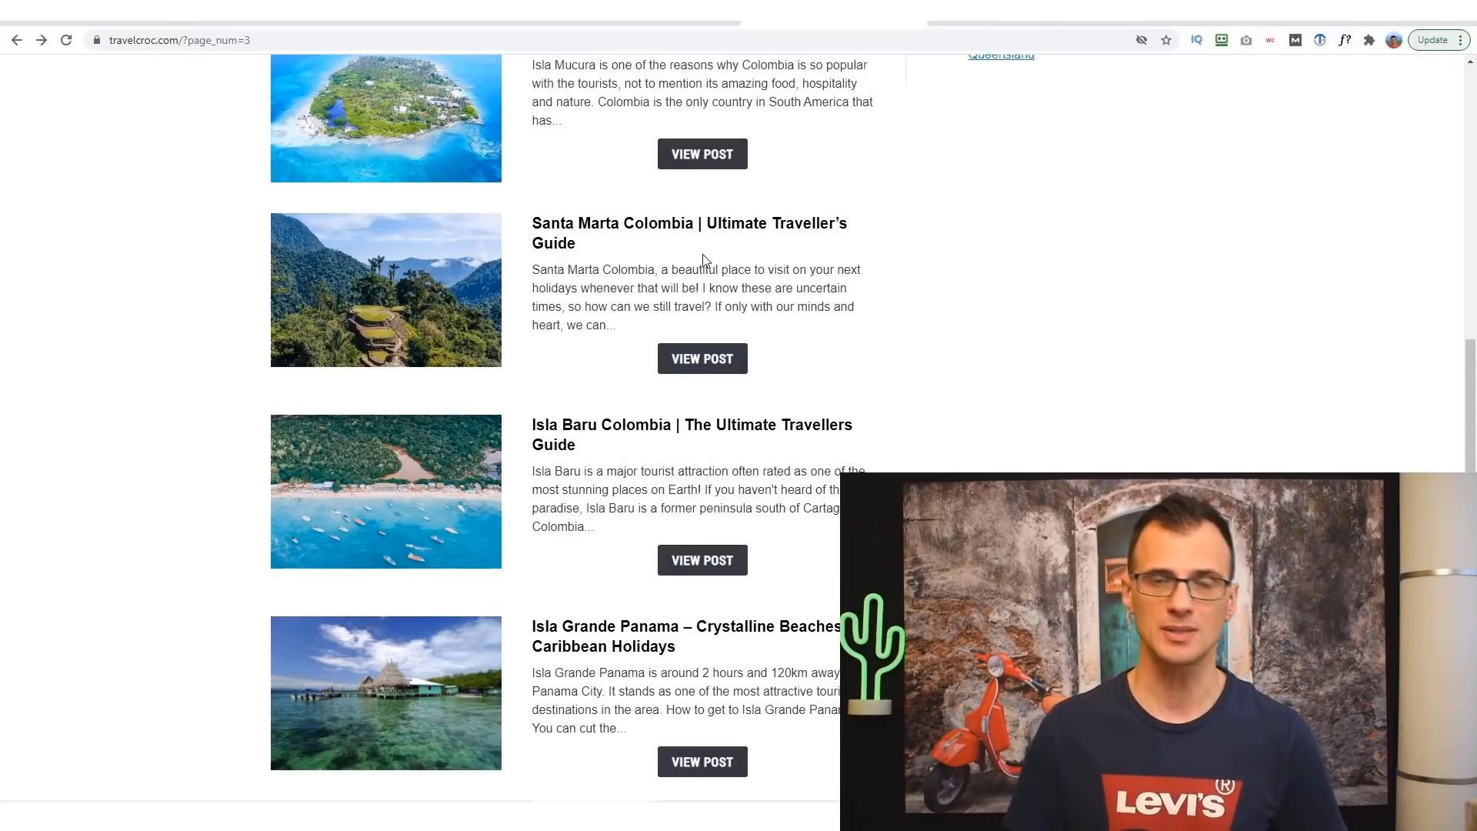
{"action": "scroll", "coordinate": [719, 285], "scroll_direction": "down", "scroll_amount": 5}
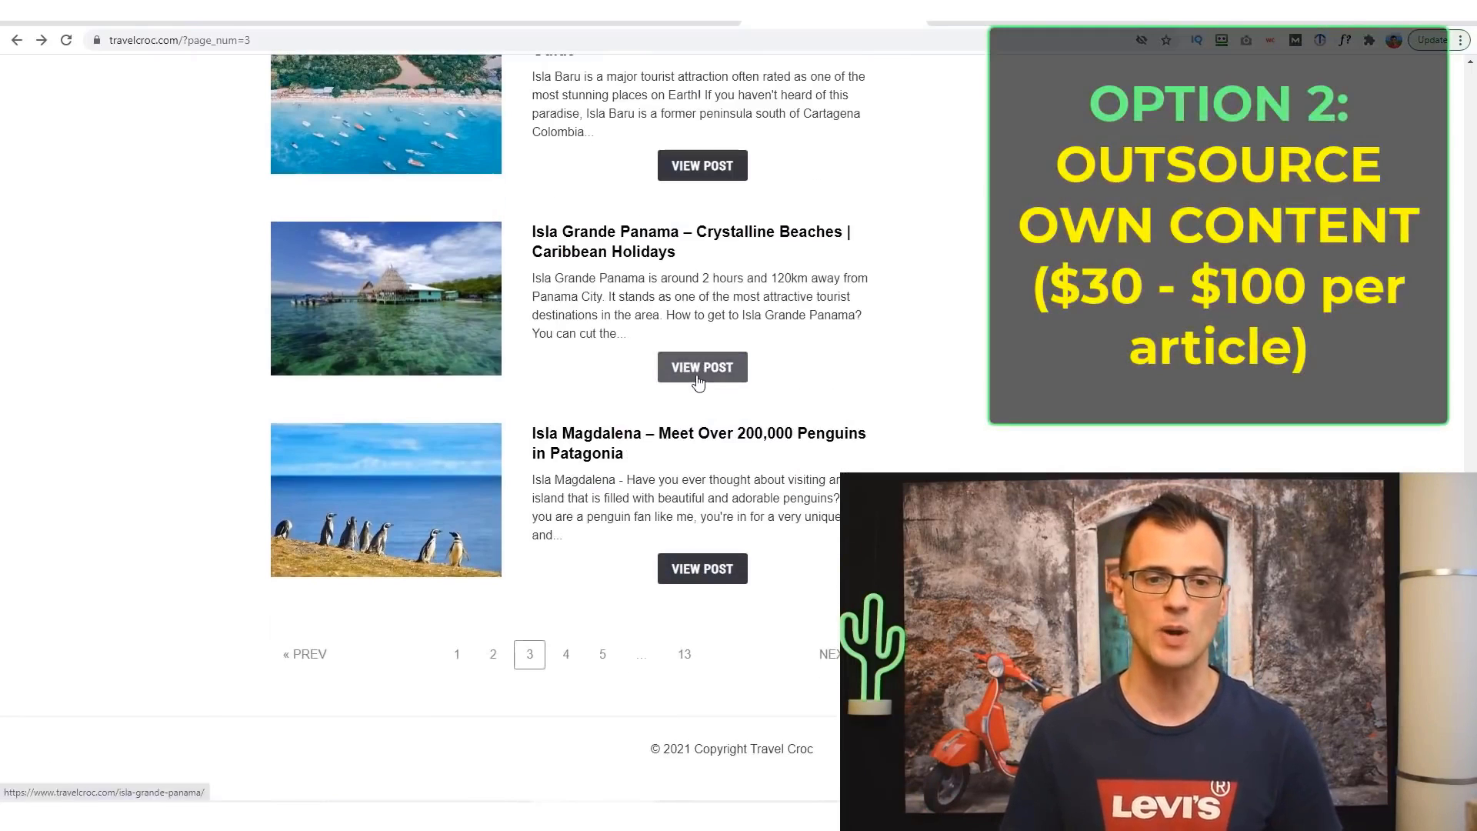
{"action": "left_click", "coordinate": [587, 448]}
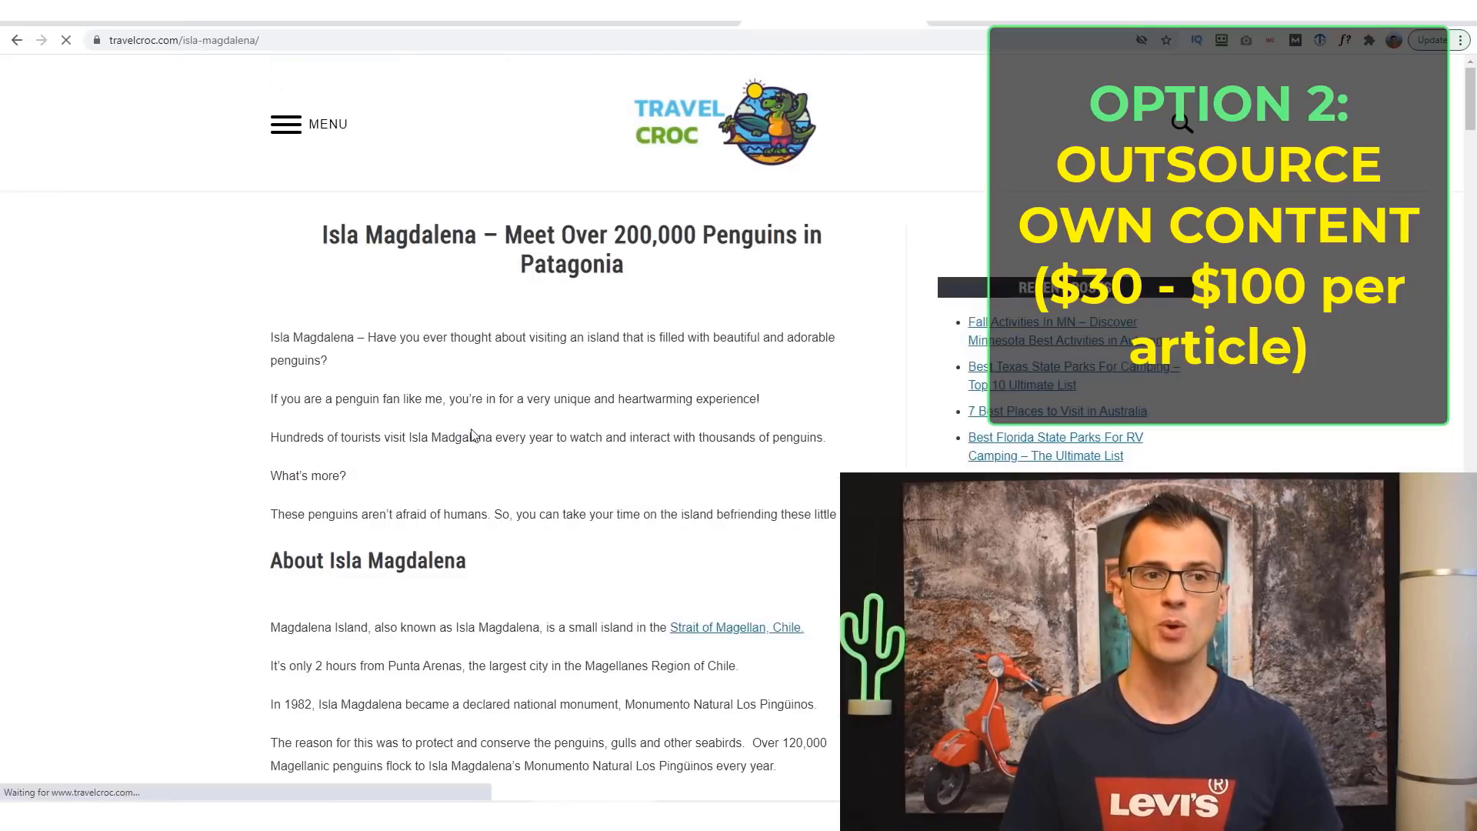
Scroll through the penguins article, then switch to the Creaite dashboard.
{"action": "scroll", "coordinate": [581, 403], "scroll_direction": "down", "scroll_amount": 6}
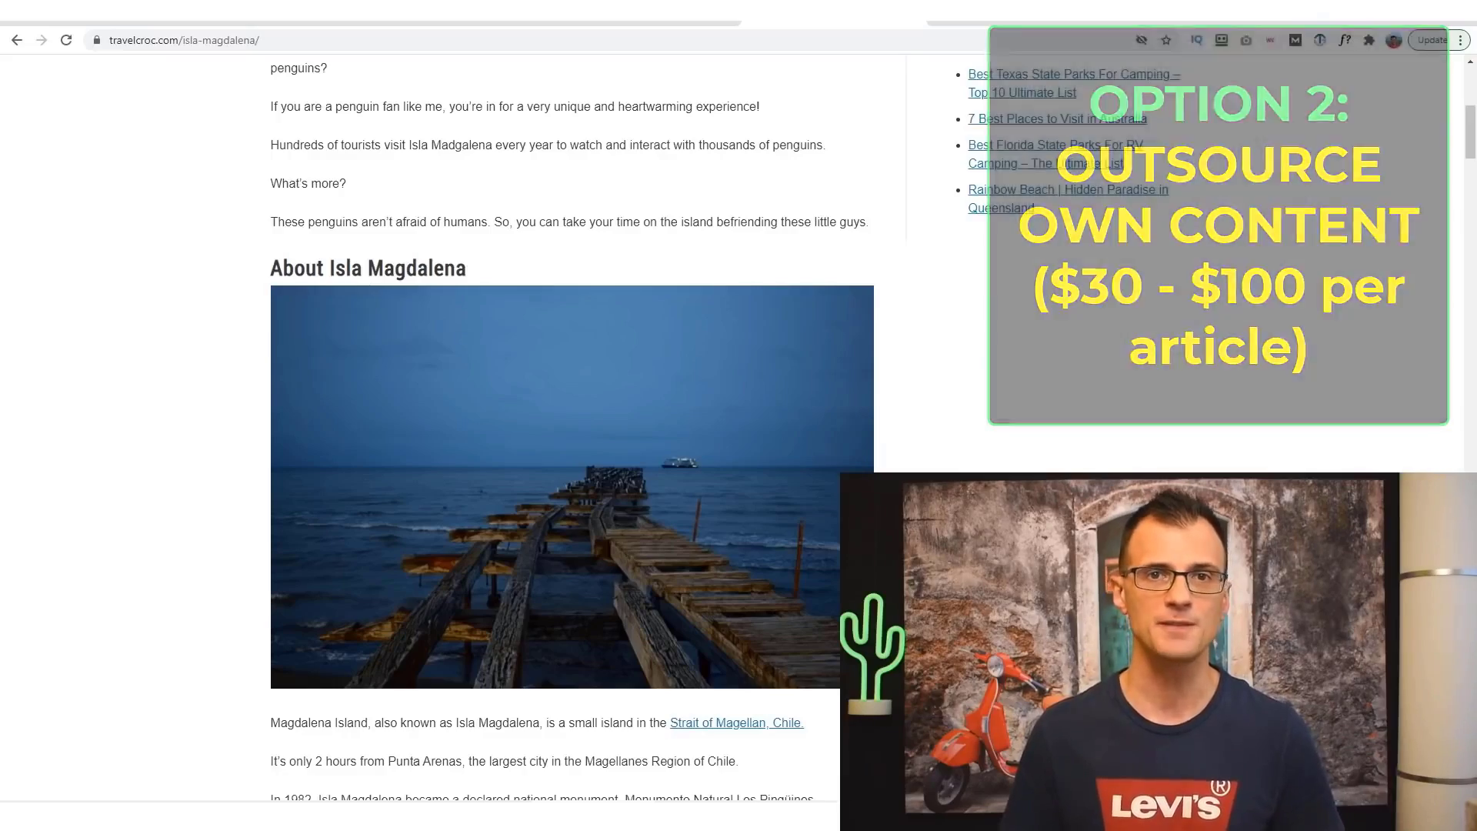
{"action": "left_click_drag", "start_coordinate": [1470, 131], "coordinate": [1470, 96]}
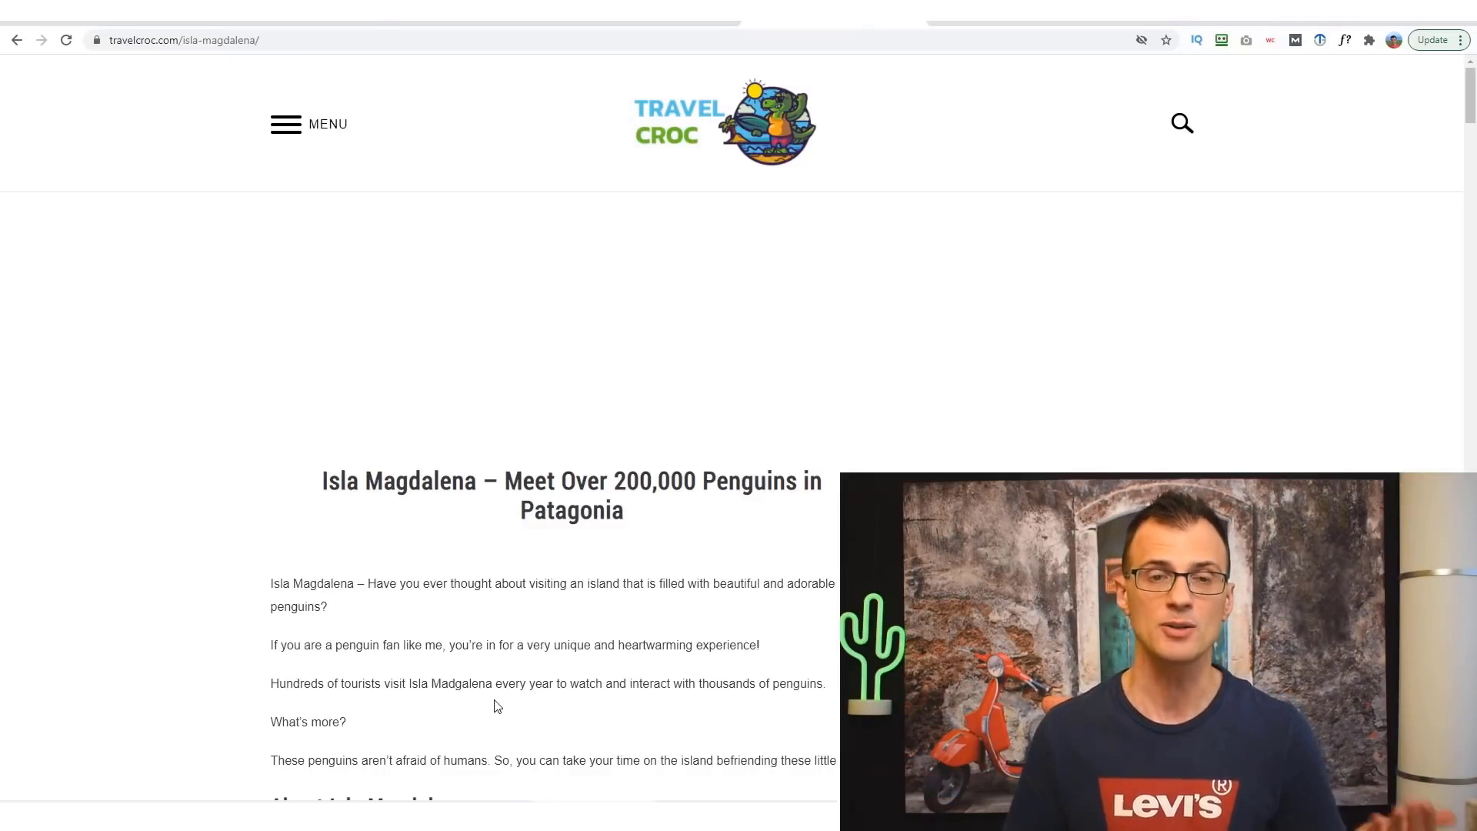
{"action": "left_click", "coordinate": [650, 23]}
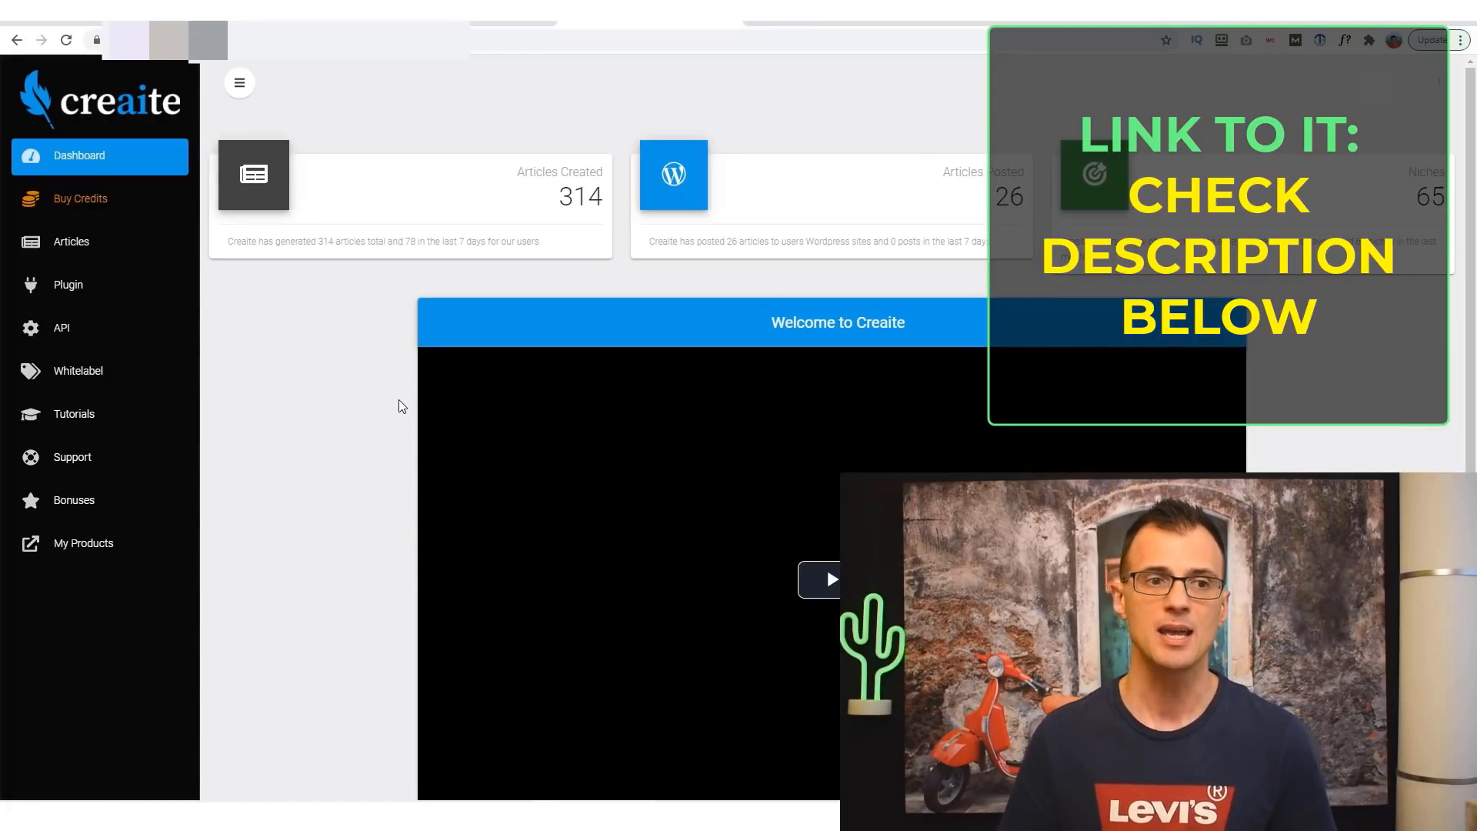
Open the Articles list and preview 'How to Grow Muscle - Do You Know How to Eat?'.
{"action": "left_click", "coordinate": [50, 262]}
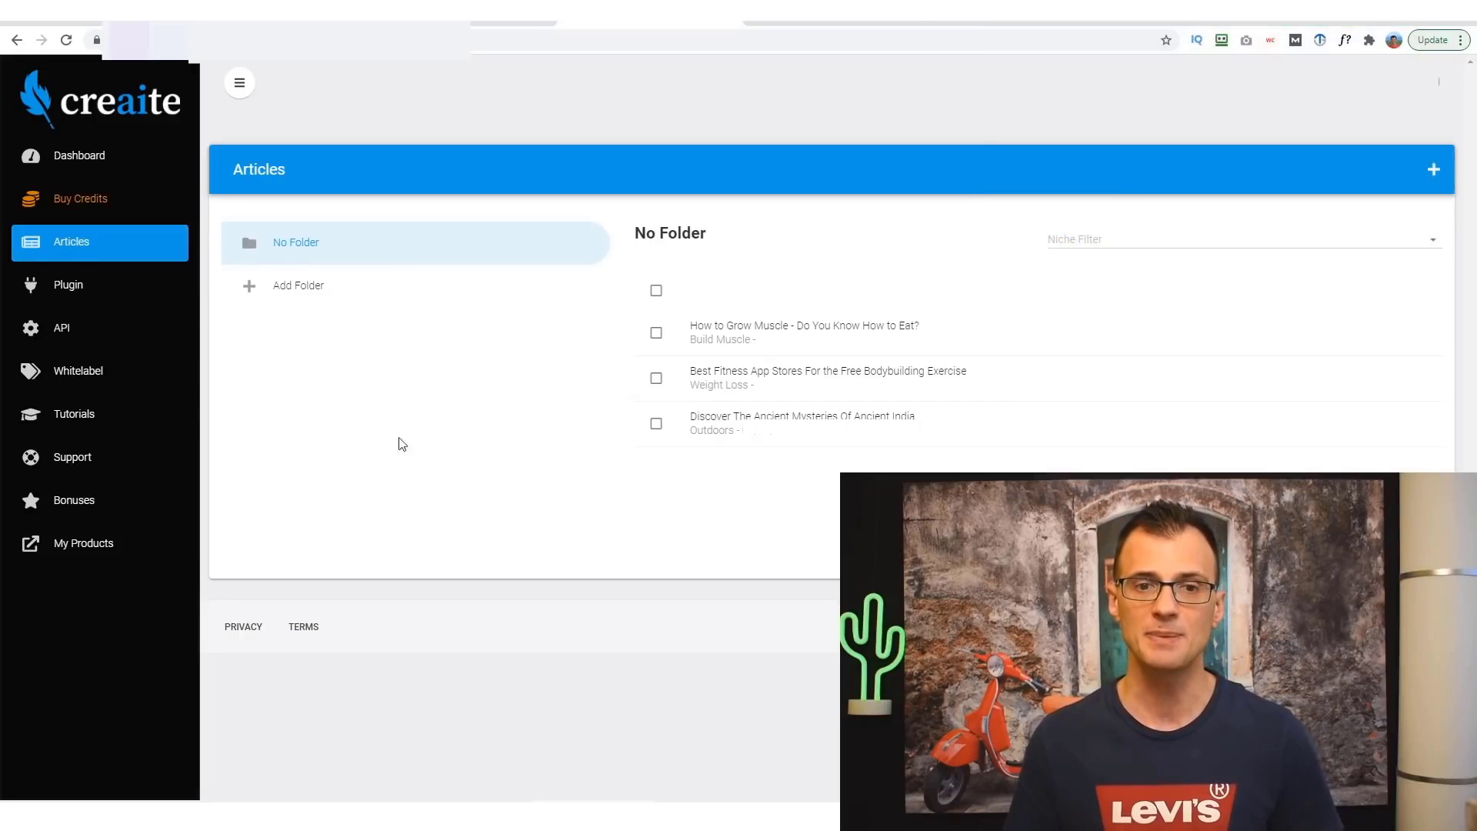
{"action": "left_click", "coordinate": [745, 332]}
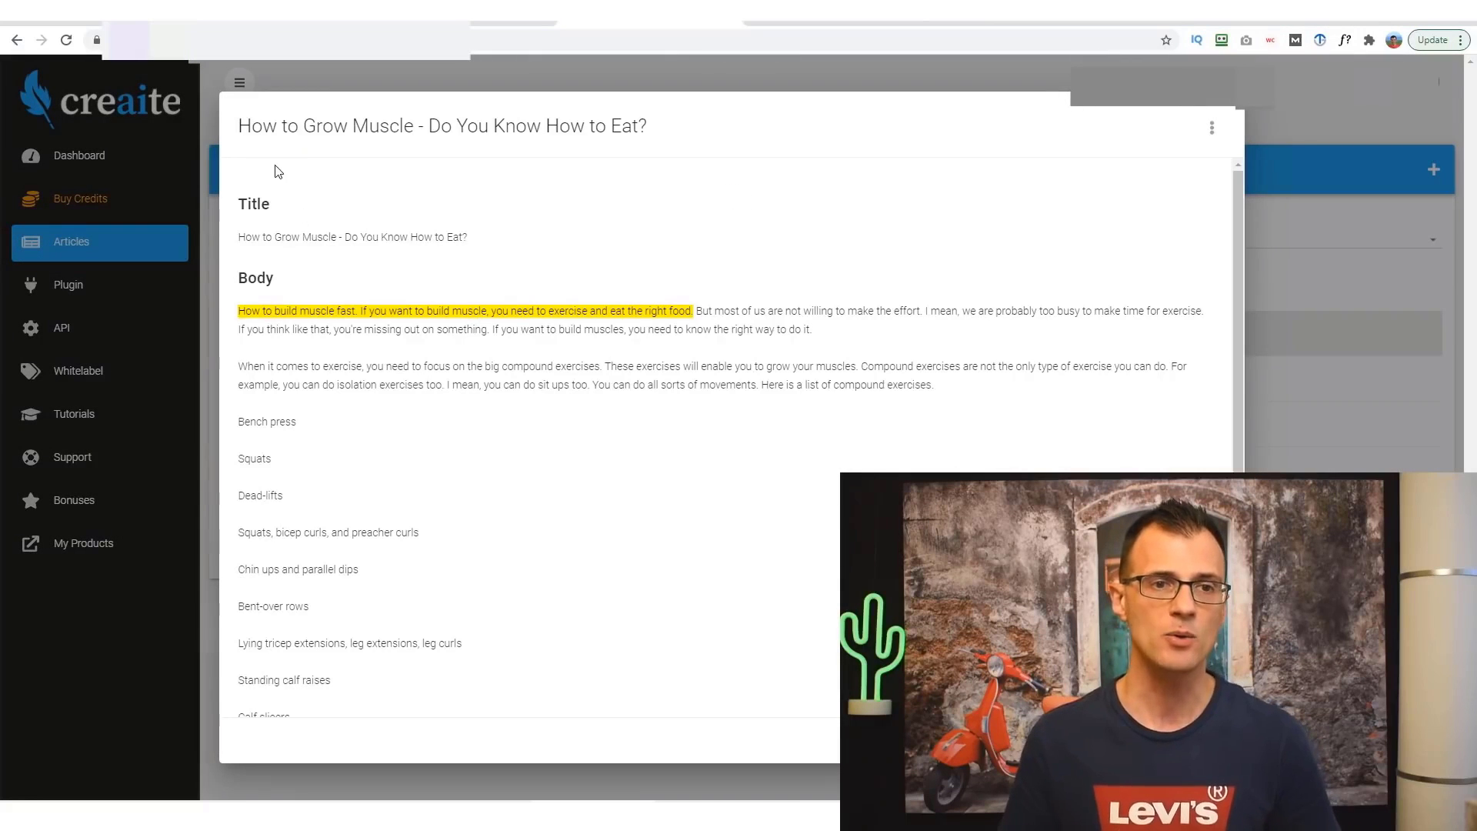
{"action": "scroll", "coordinate": [846, 385], "scroll_direction": "down", "scroll_amount": 3}
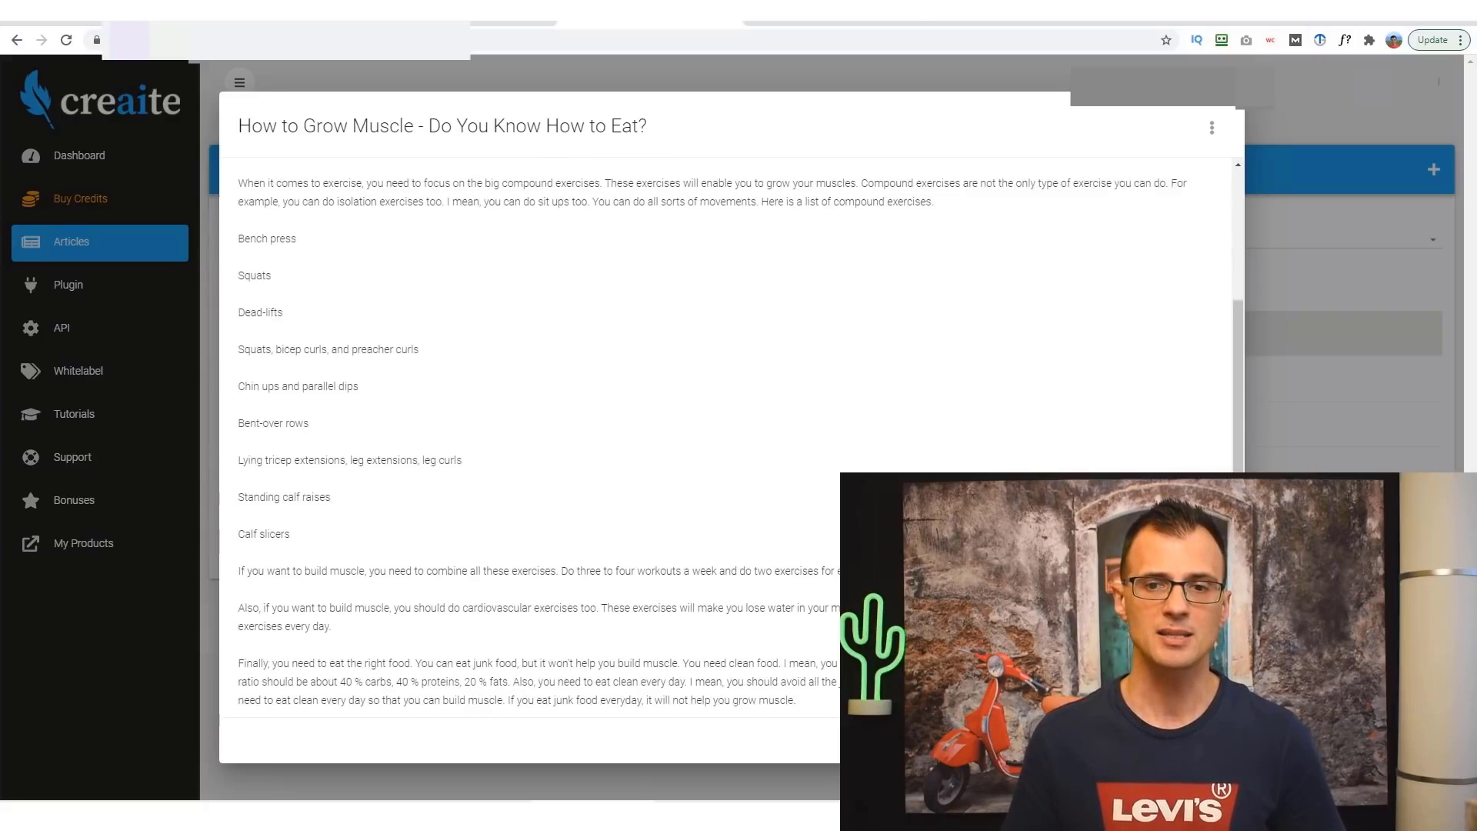
{"action": "scroll", "coordinate": [1154, 415], "scroll_direction": "up", "scroll_amount": 1}
Read through the muscle article preview, then close it to return to the three saved articles.
{"action": "left_click_drag", "start_coordinate": [843, 108], "coordinate": [762, 94]}
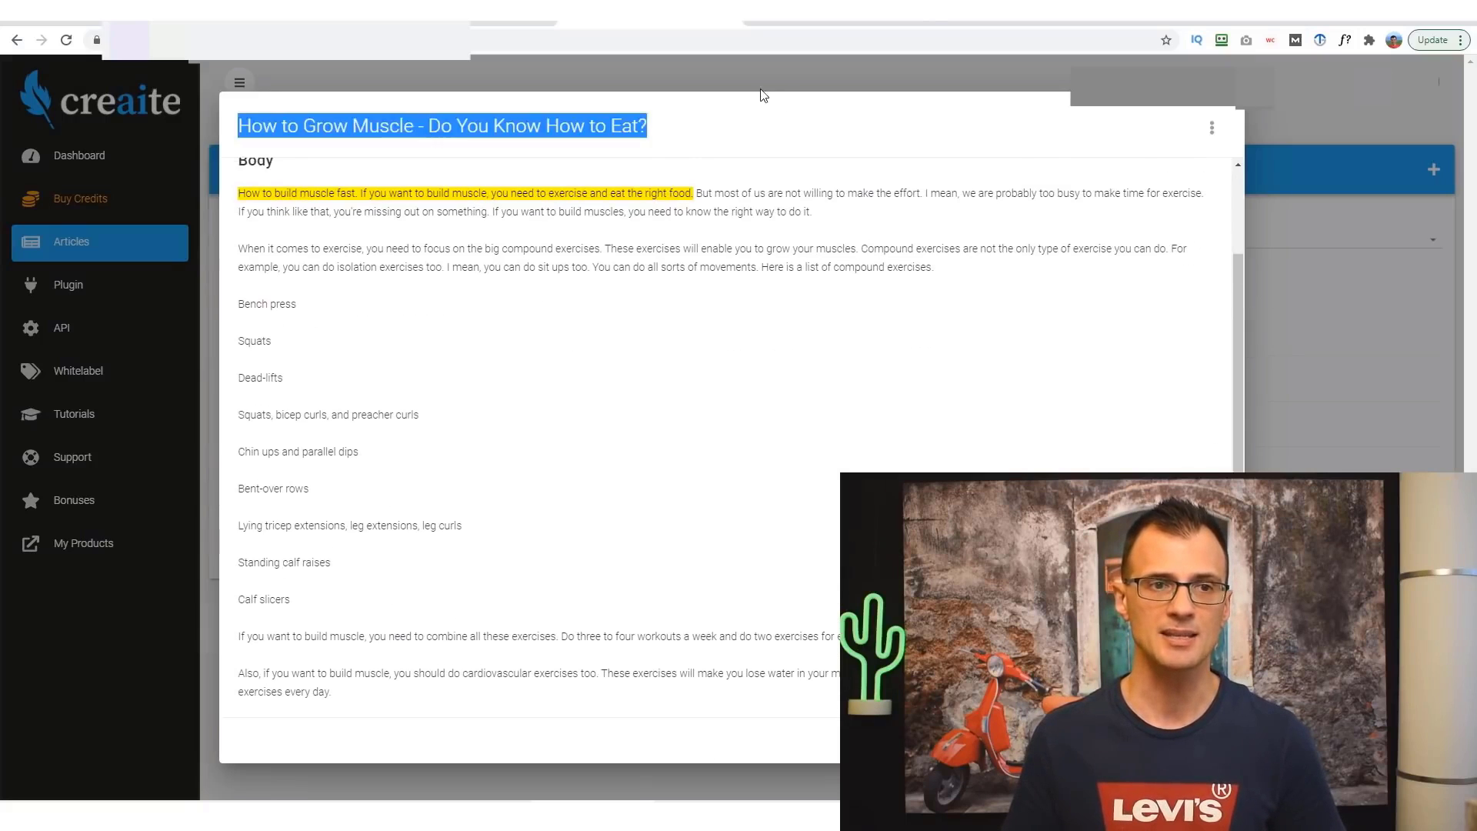
{"action": "left_click", "coordinate": [1171, 425]}
{"action": "left_click_drag", "start_coordinate": [1230, 432], "coordinate": [1231, 356]}
{"action": "scroll", "coordinate": [1097, 400], "scroll_direction": "down", "scroll_amount": 2}
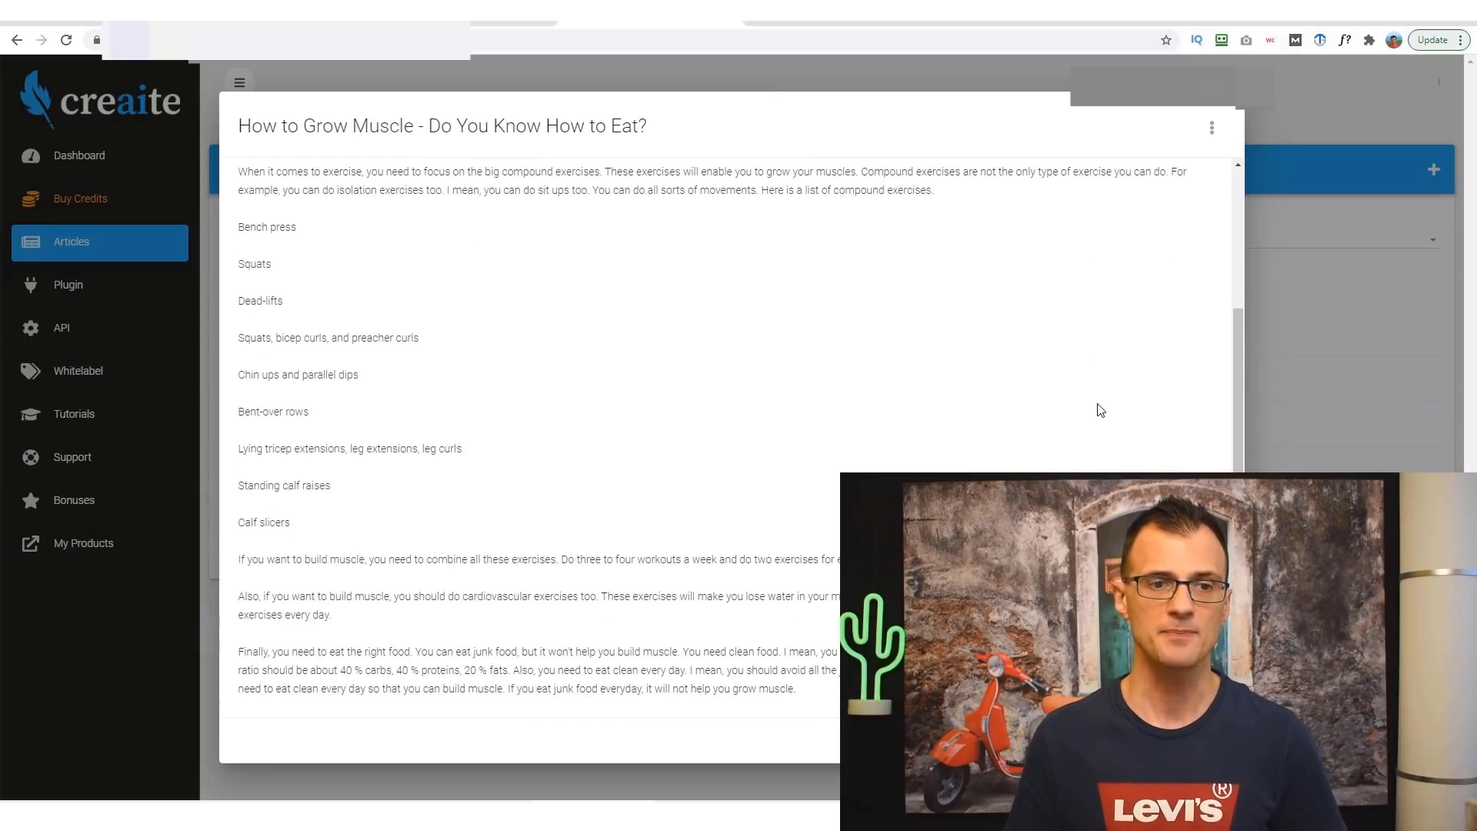
{"action": "scroll", "coordinate": [381, 316], "scroll_direction": "up", "scroll_amount": 2}
{"action": "scroll", "coordinate": [375, 292], "scroll_direction": "up", "scroll_amount": 1}
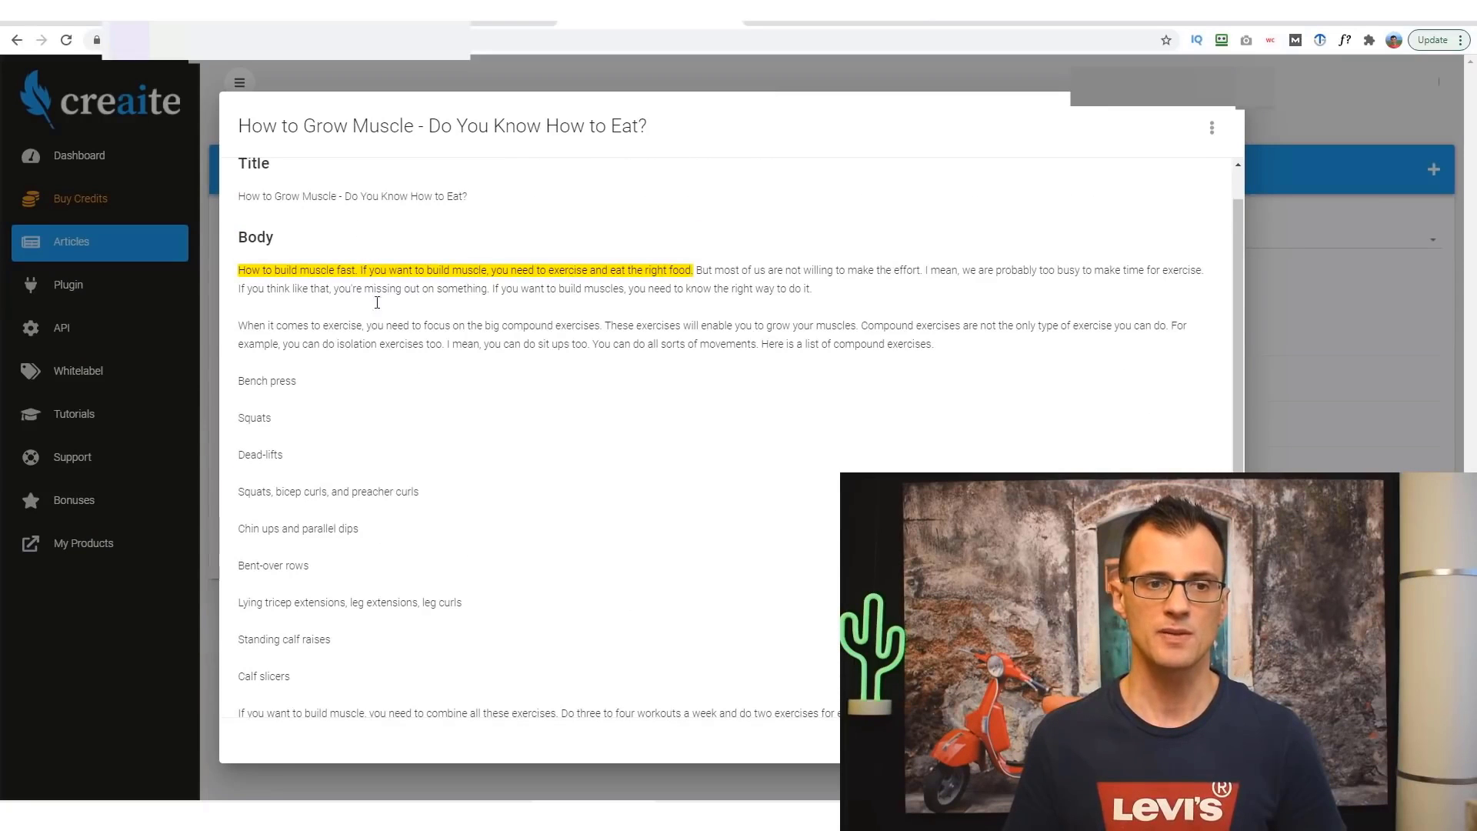
{"action": "scroll", "coordinate": [609, 413], "scroll_direction": "down", "scroll_amount": 4}
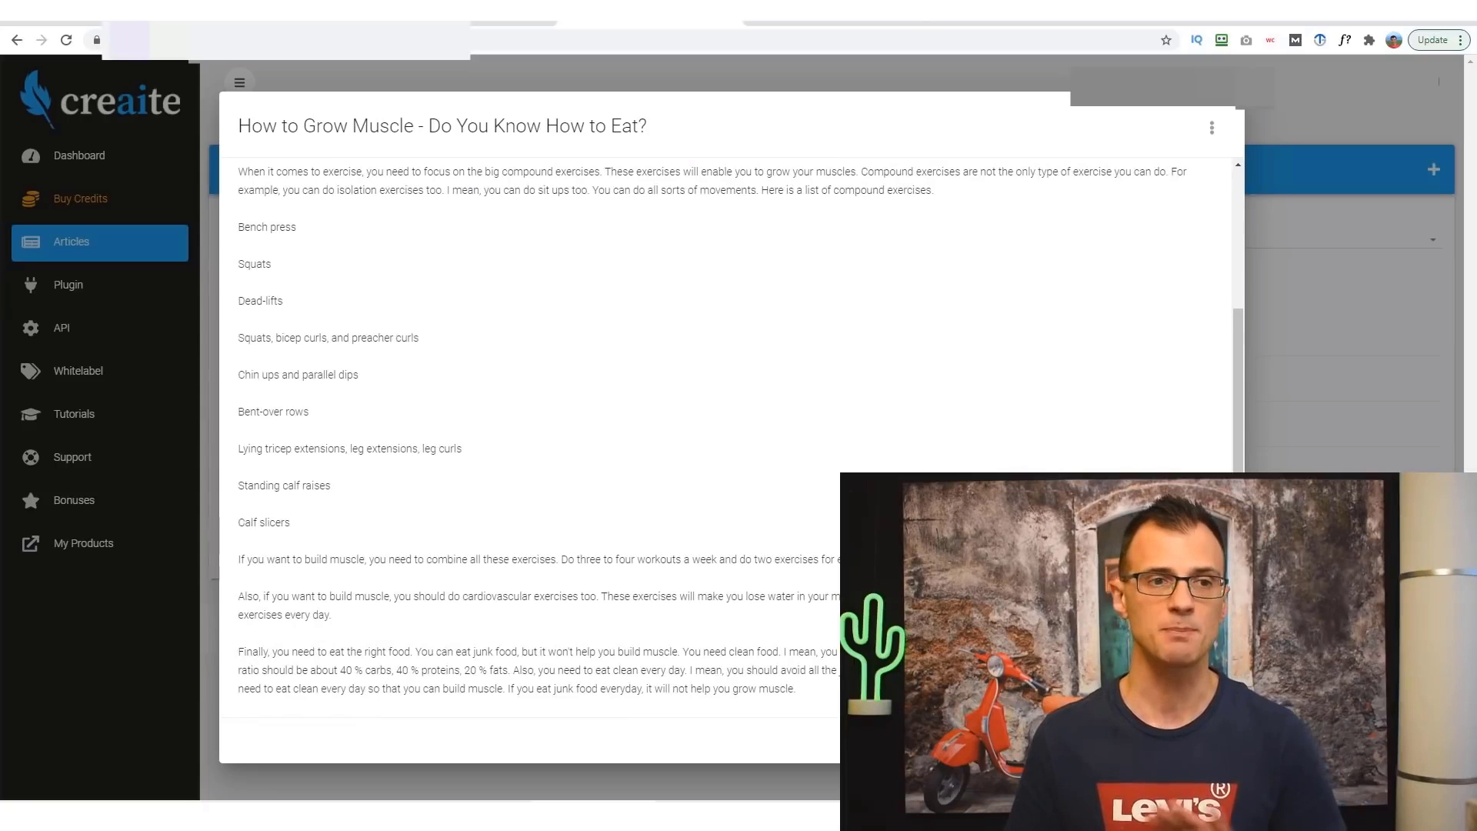
{"action": "key", "text": "Escape"}
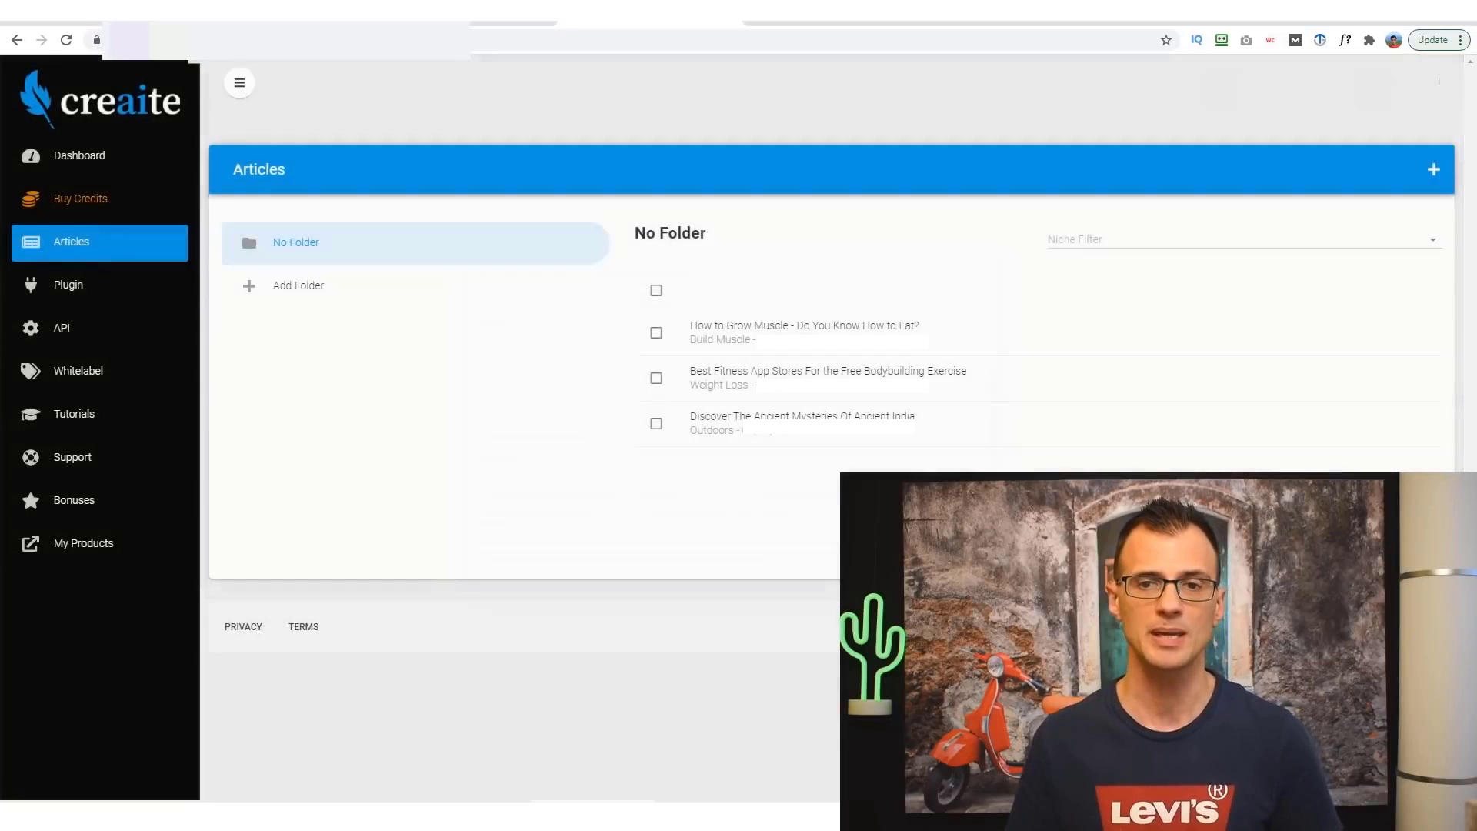
Open the 'Discover The Ancient Mysteries Of Ancient India' article and scroll its preview.
{"action": "left_click", "coordinate": [754, 417]}
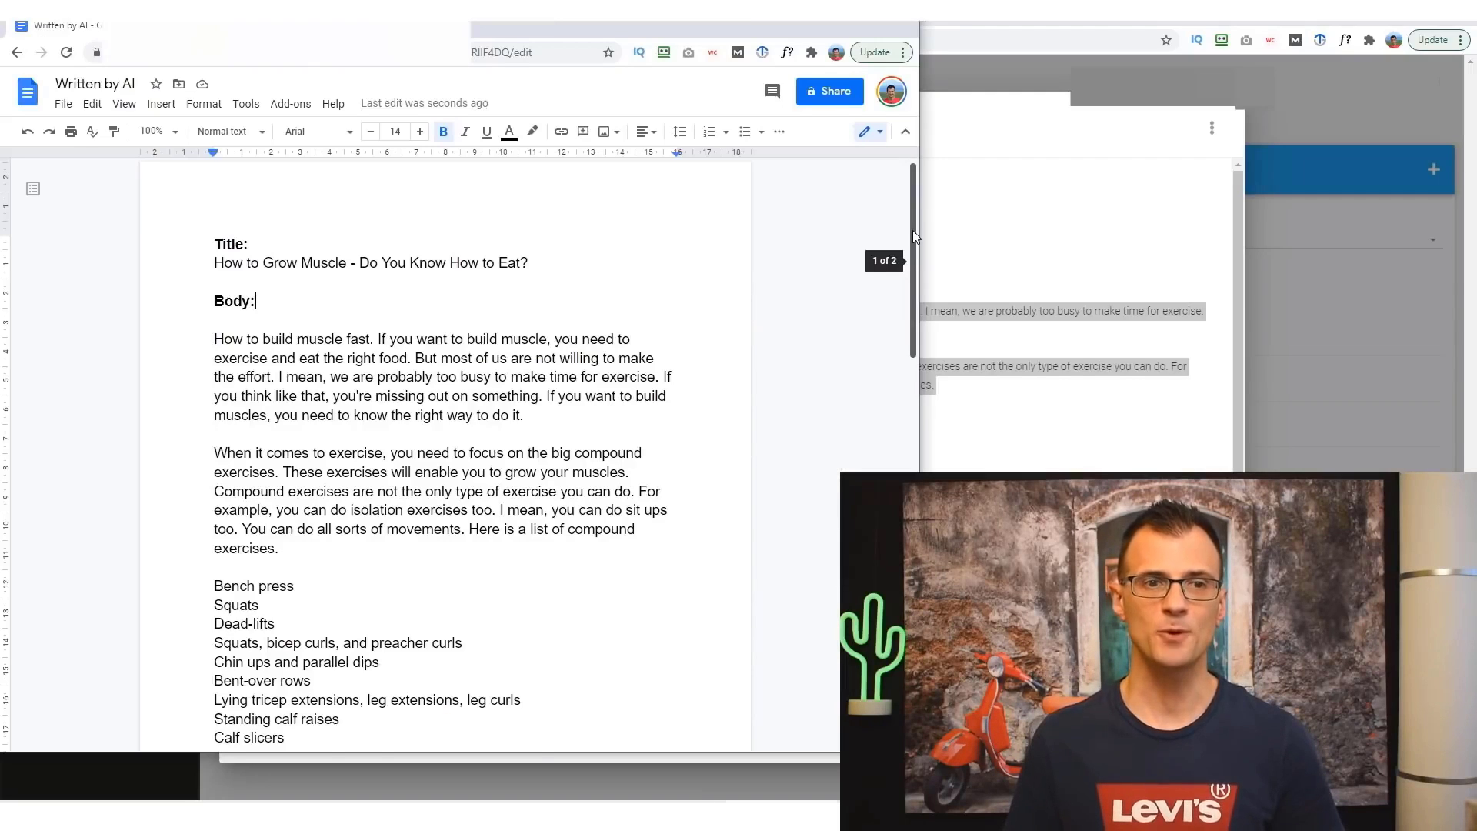
{"action": "left_click_drag", "start_coordinate": [912, 229], "coordinate": [914, 330]}
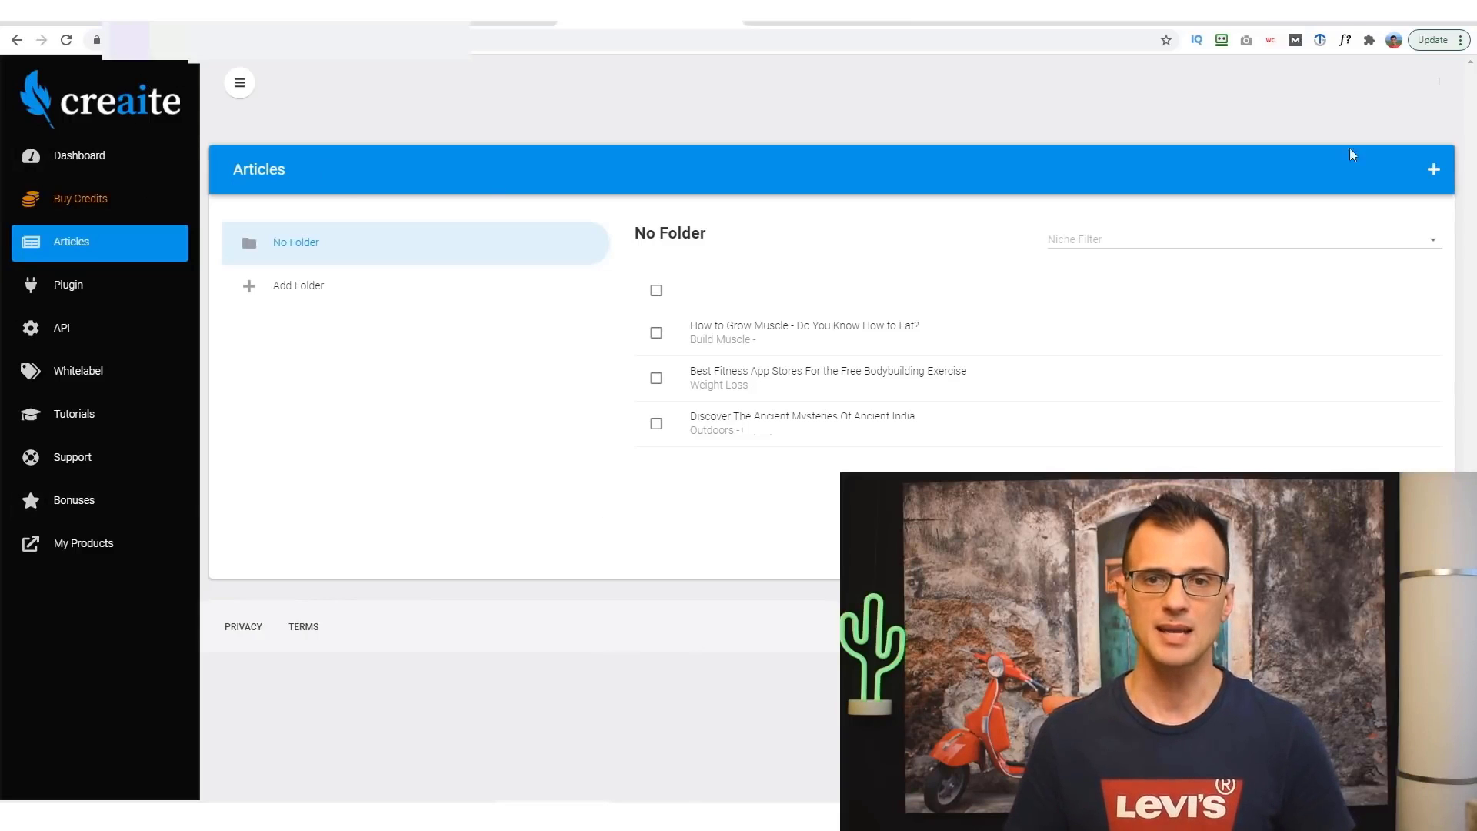
Start a new Standard article in the Health niche.
{"action": "left_click", "coordinate": [1434, 171]}
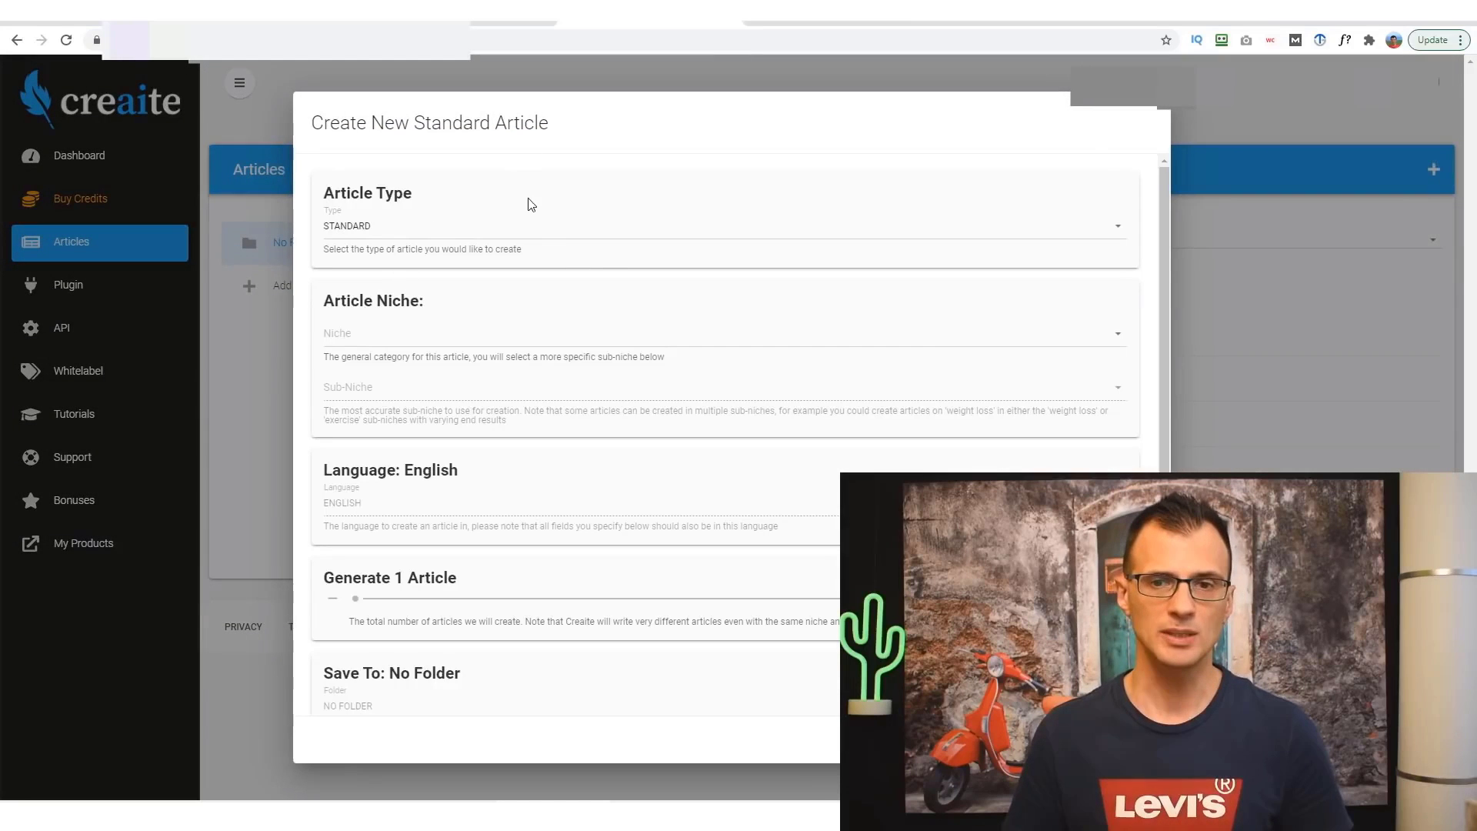
{"action": "left_click", "coordinate": [384, 227]}
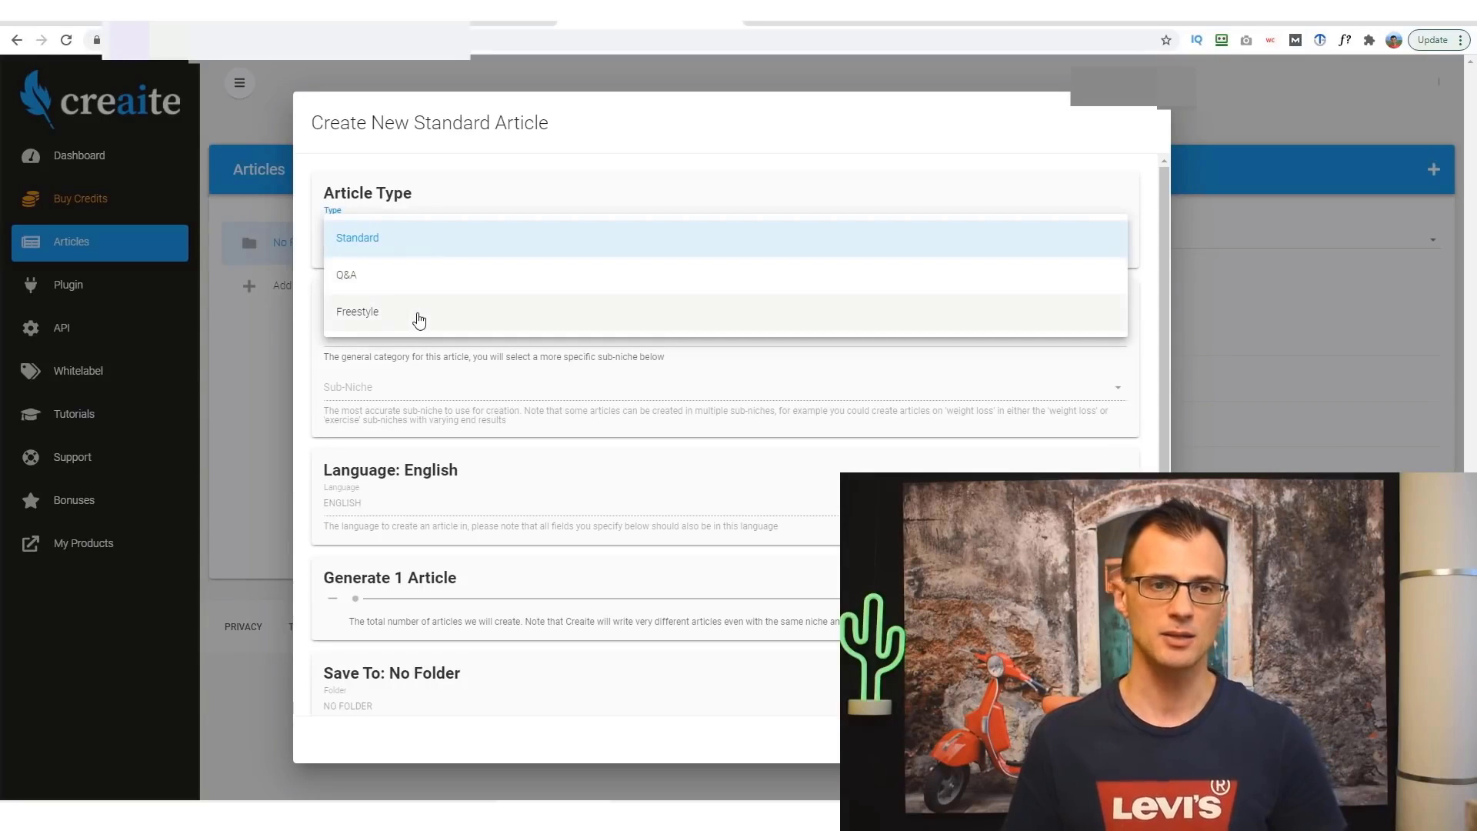
{"action": "left_click", "coordinate": [413, 240]}
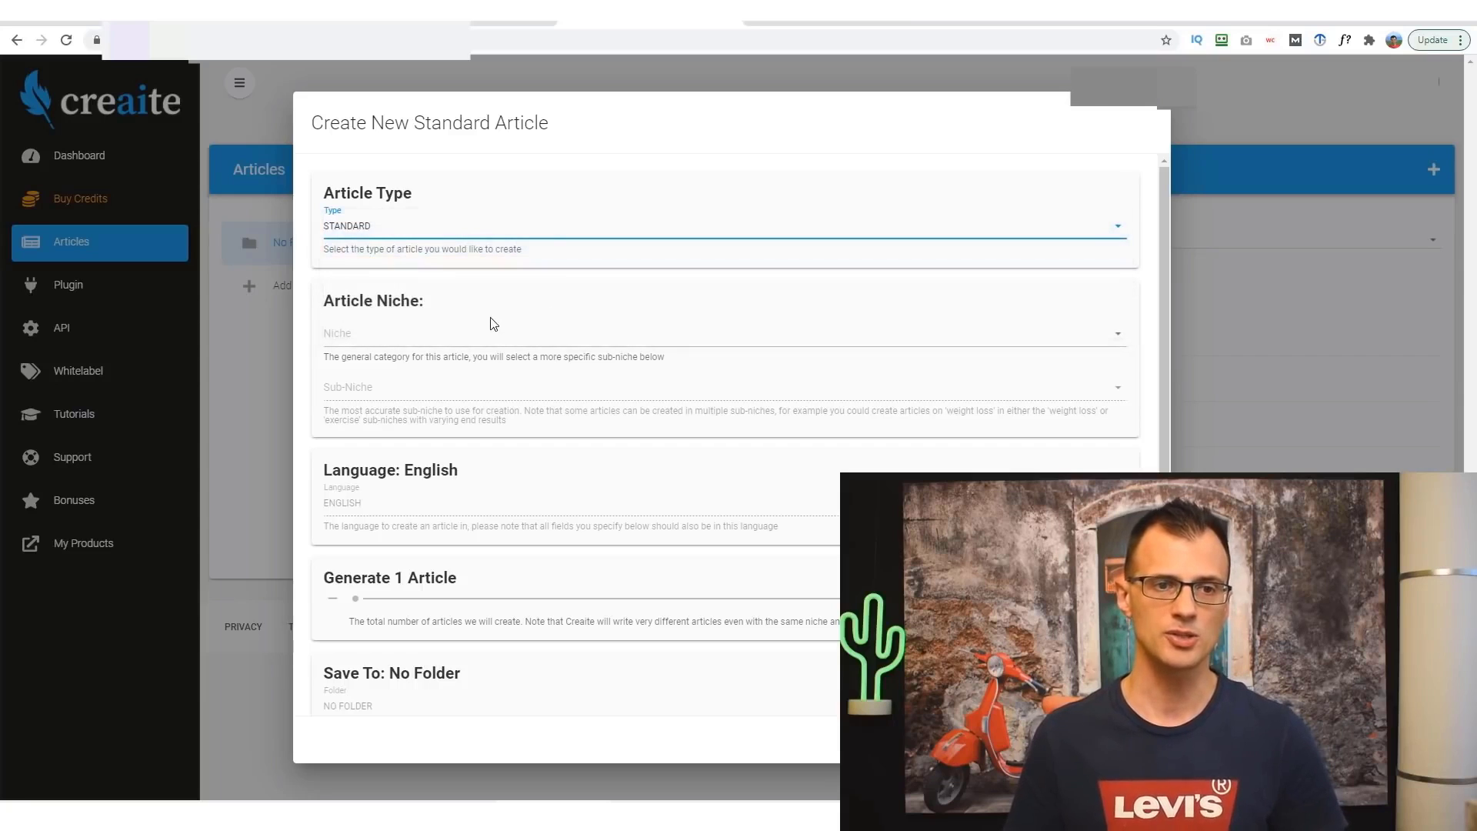
{"action": "left_click", "coordinate": [370, 337]}
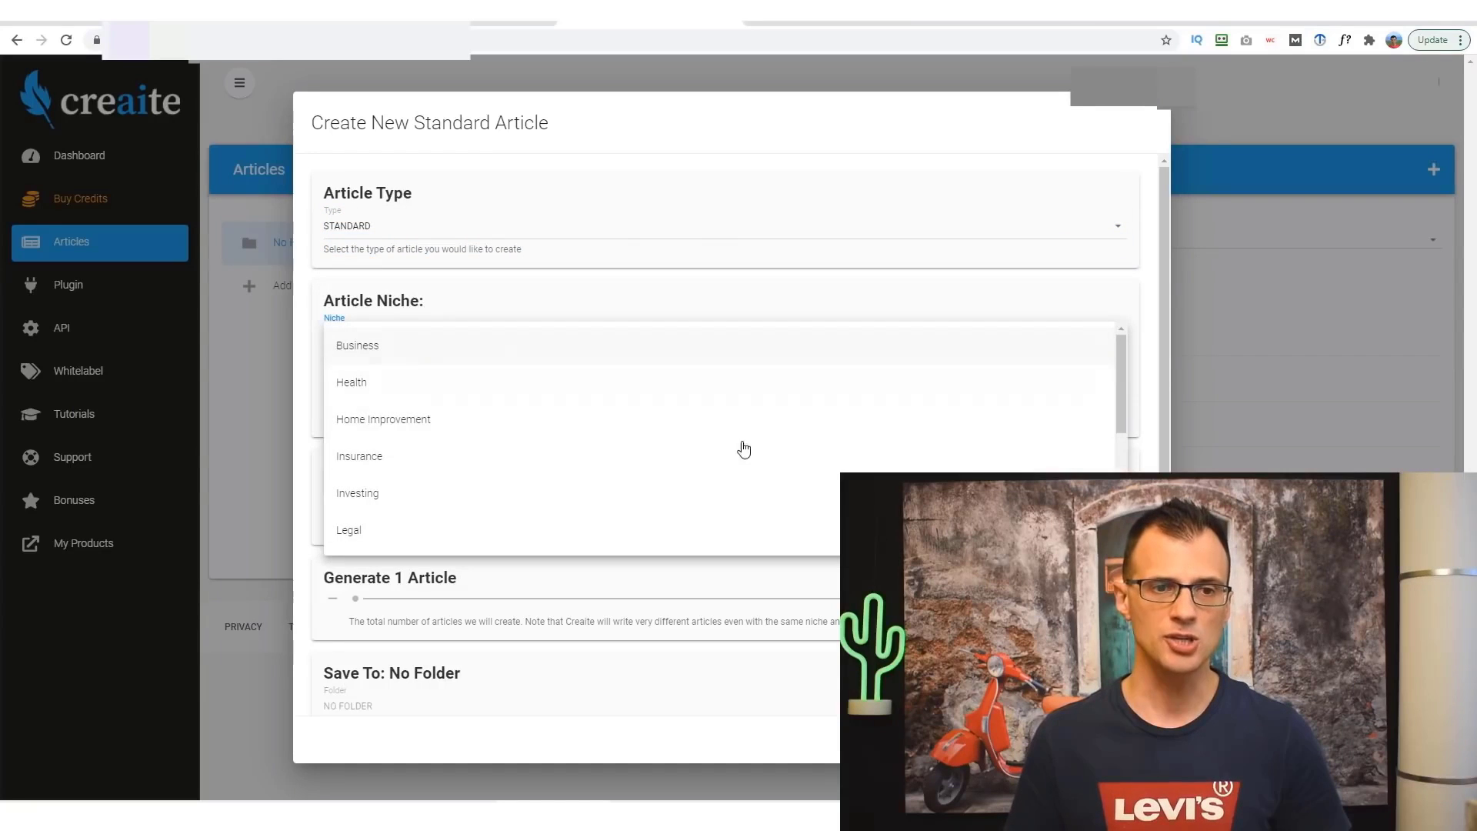
{"action": "left_click_drag", "start_coordinate": [1119, 400], "coordinate": [1120, 437]}
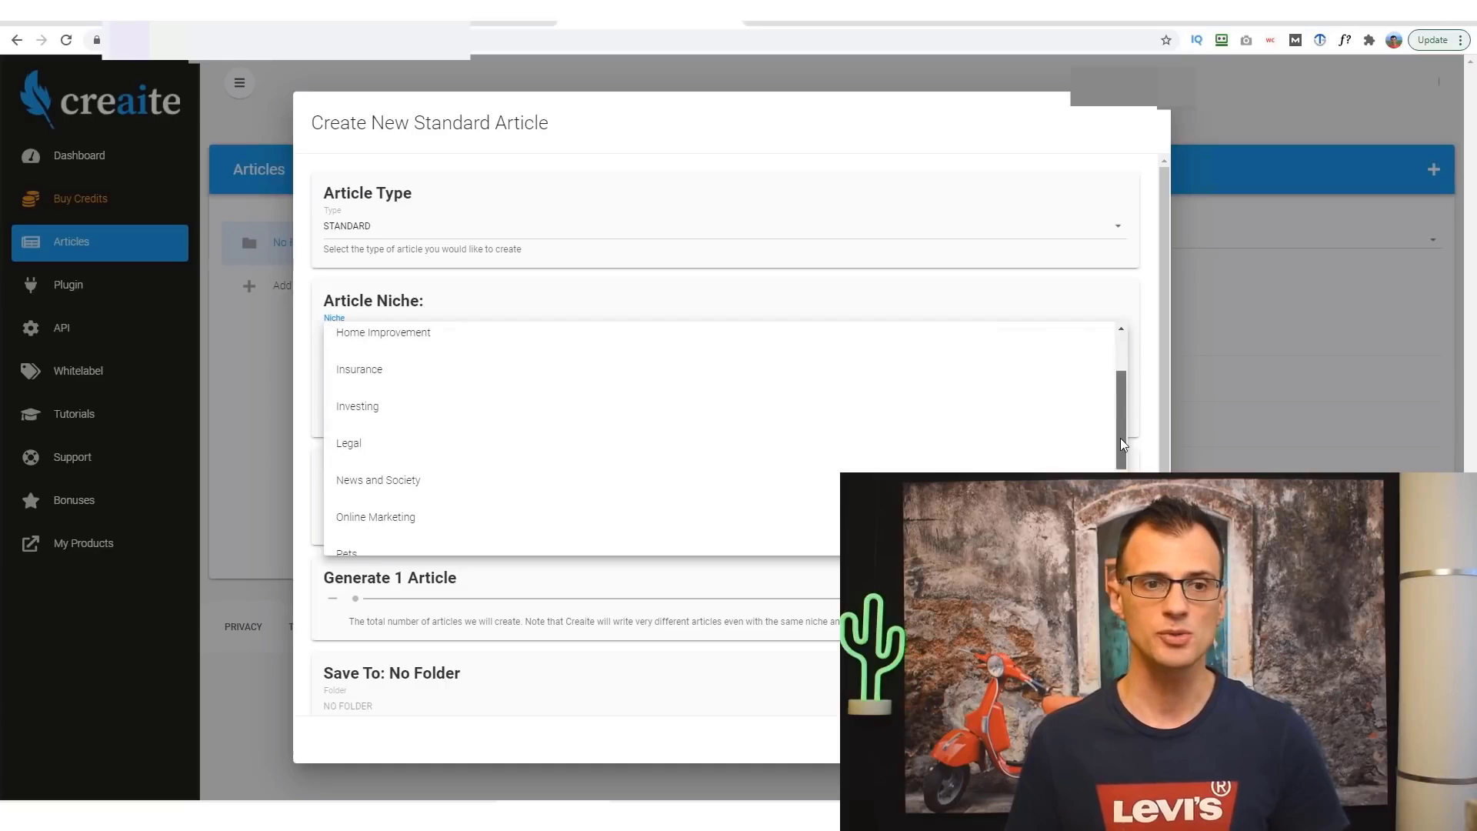
{"action": "scroll", "coordinate": [587, 399], "scroll_direction": "up", "scroll_amount": 2}
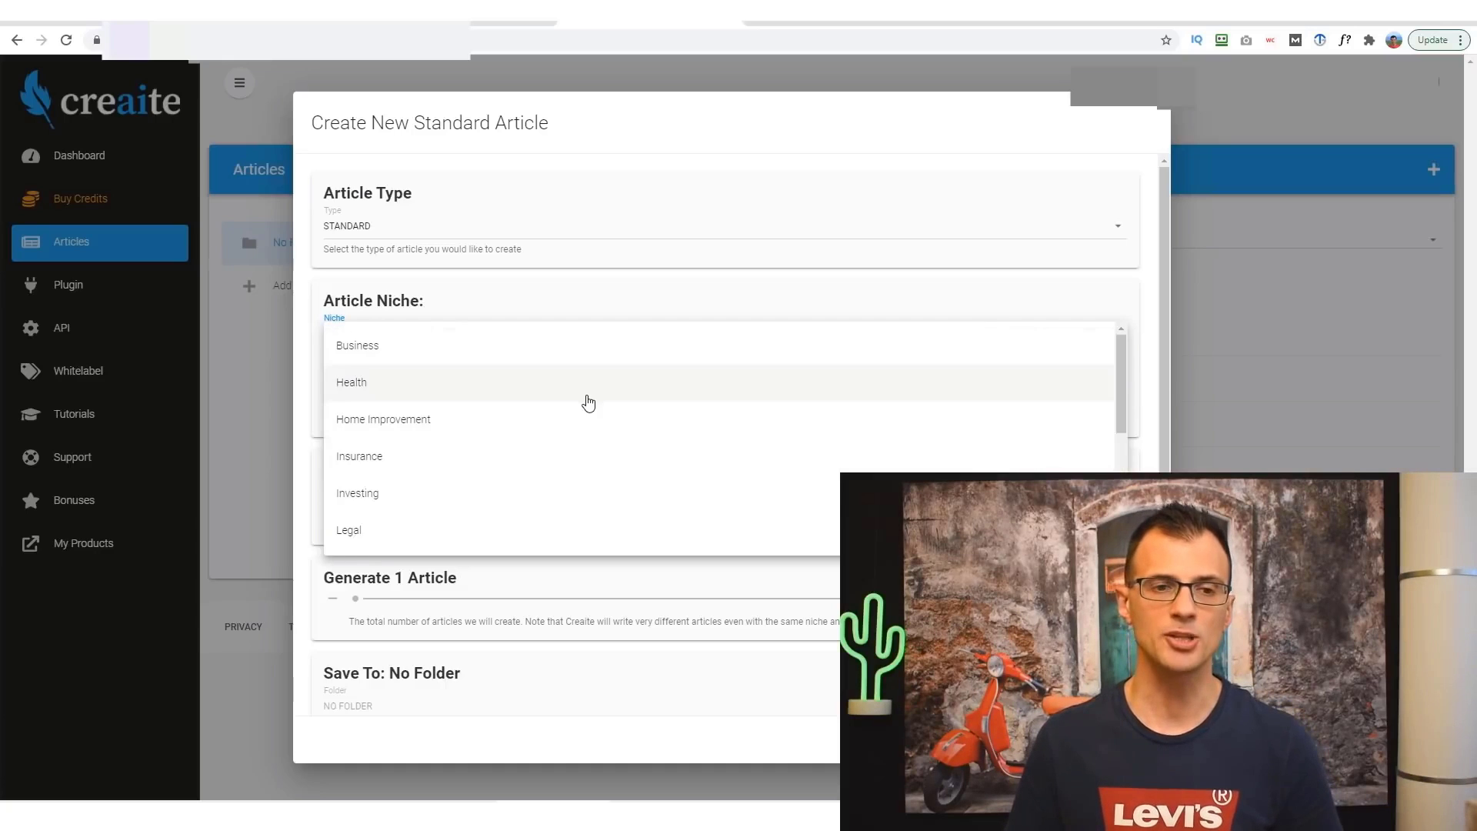
{"action": "left_click", "coordinate": [482, 398]}
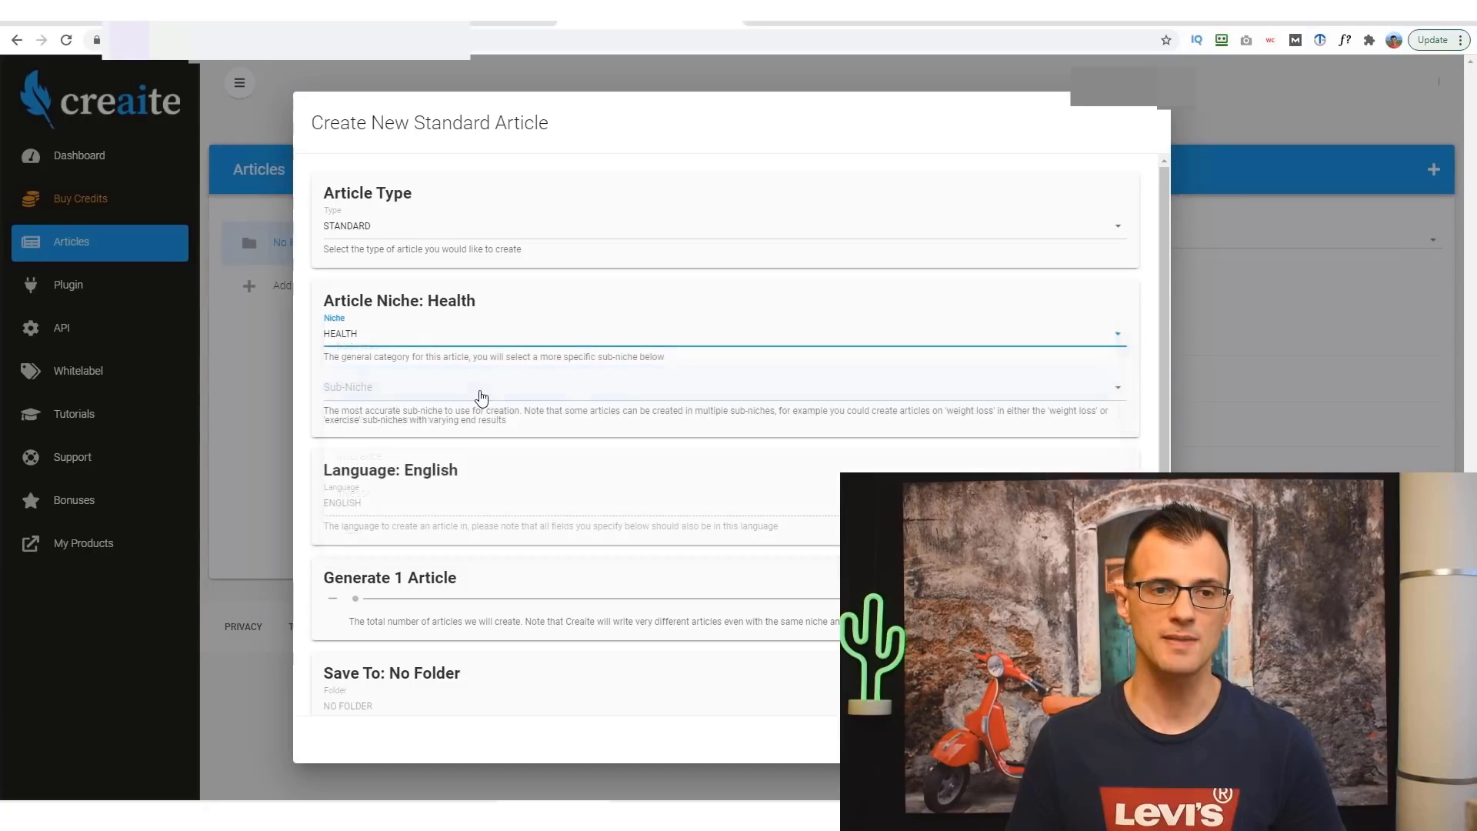
Choose Weight Loss as the Health sub-niche.
{"action": "left_click", "coordinate": [401, 384]}
{"action": "scroll", "coordinate": [597, 501], "scroll_direction": "down", "scroll_amount": 2}
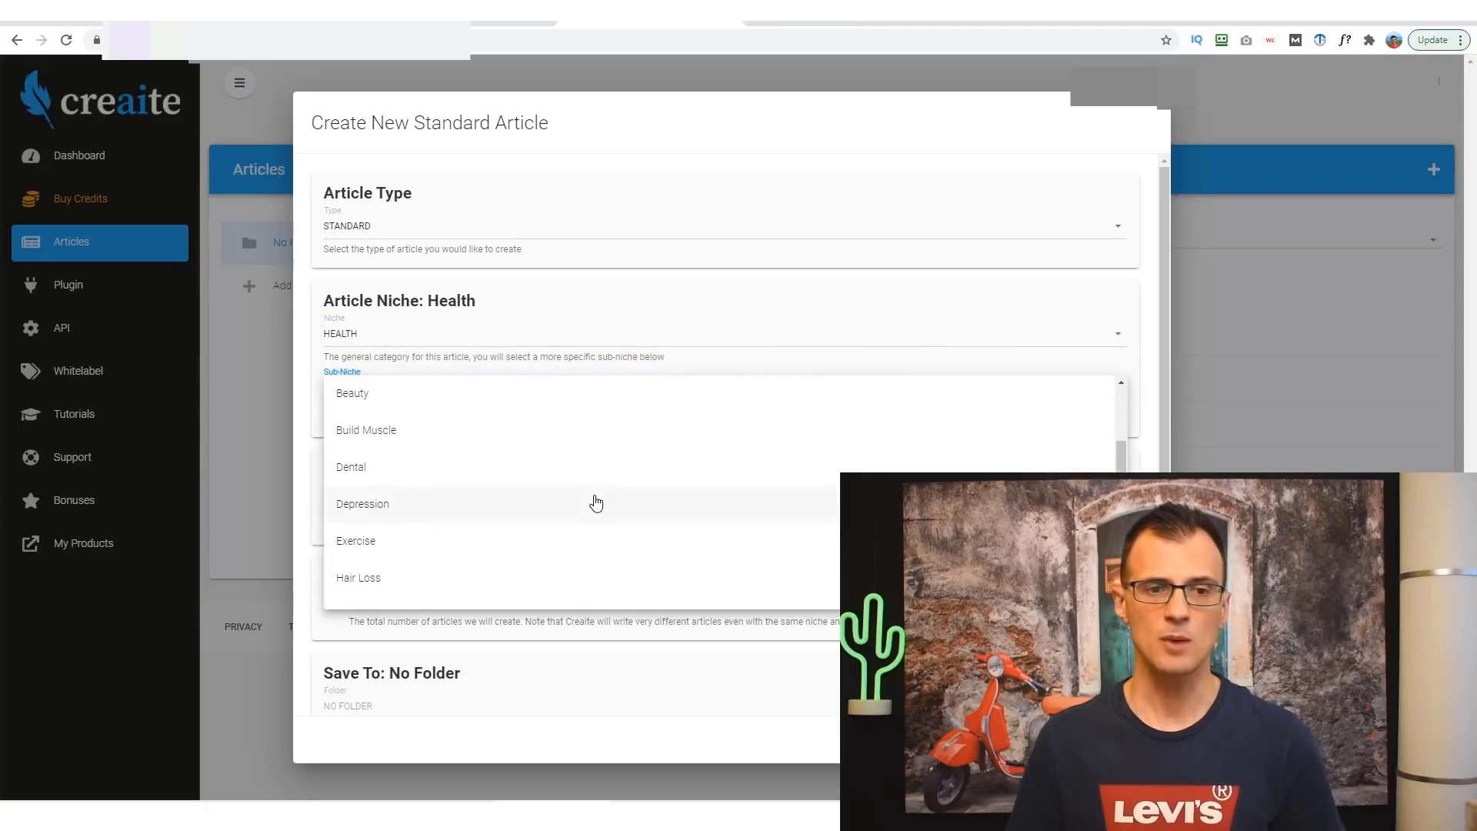
{"action": "scroll", "coordinate": [568, 496], "scroll_direction": "down", "scroll_amount": 1}
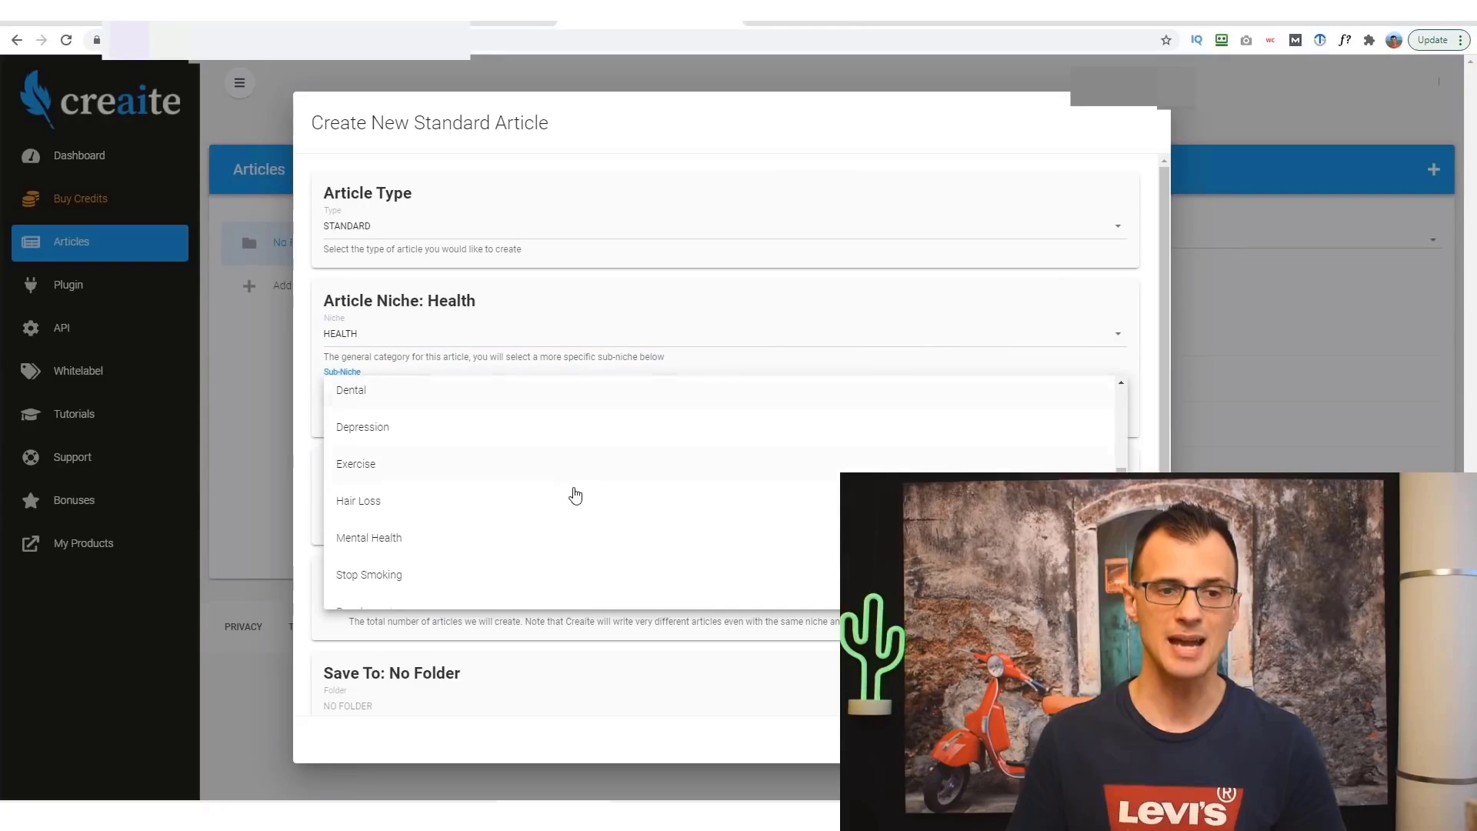
{"action": "scroll", "coordinate": [461, 443], "scroll_direction": "down", "scroll_amount": 1}
{"action": "scroll", "coordinate": [422, 538], "scroll_direction": "down", "scroll_amount": 2}
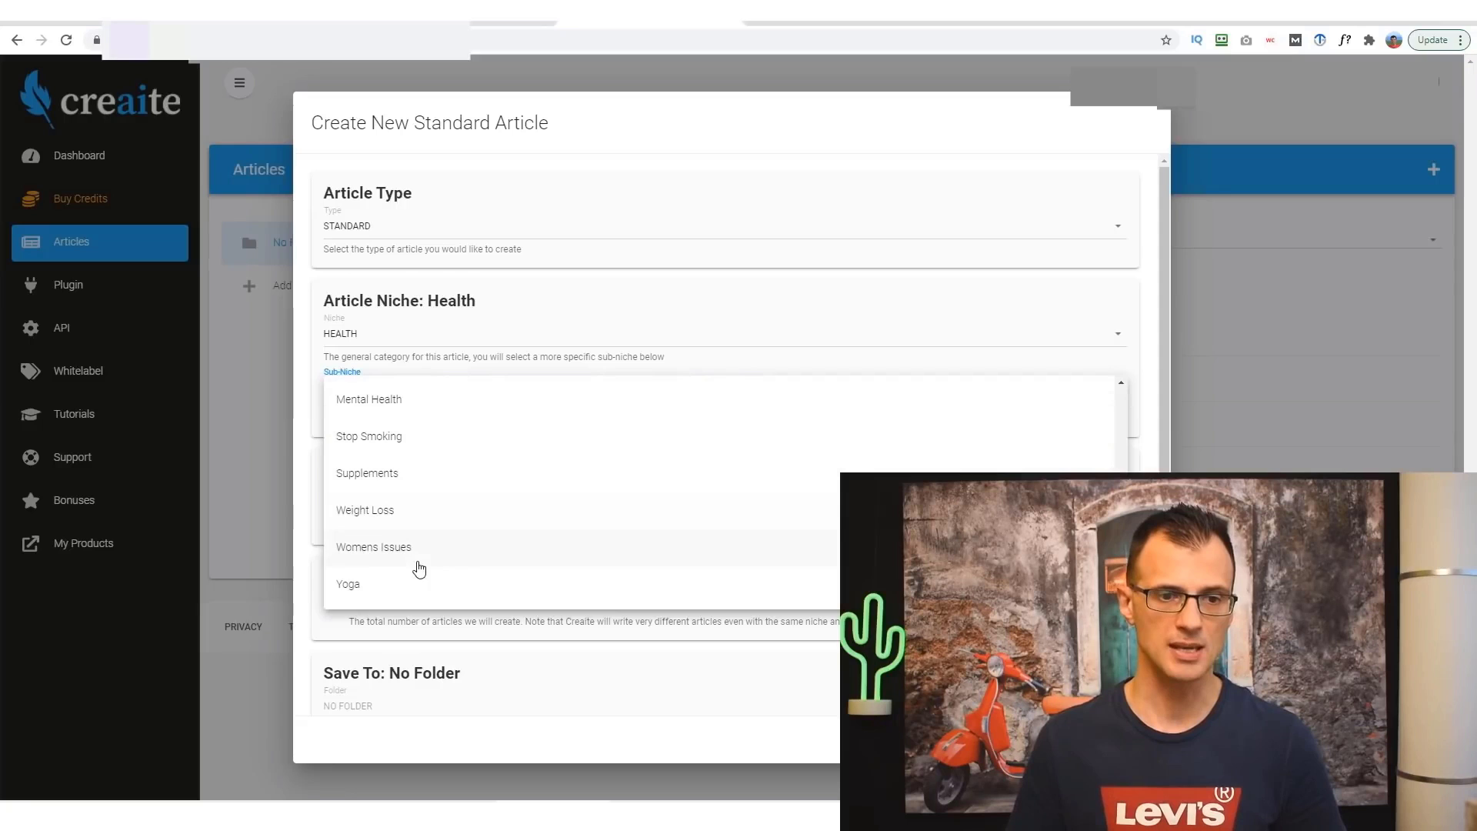
{"action": "left_click", "coordinate": [414, 529]}
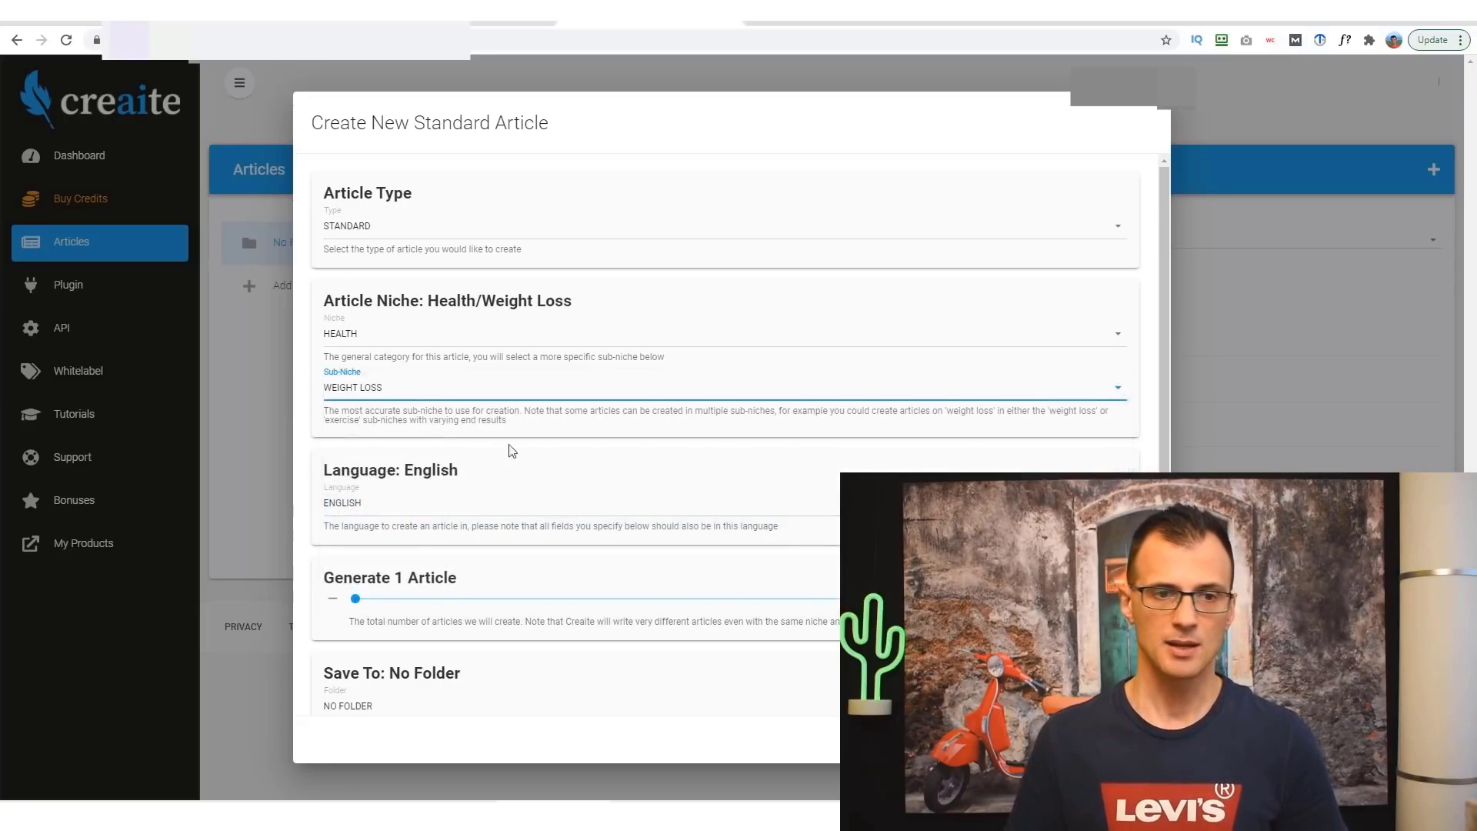
{"action": "scroll", "coordinate": [391, 421], "scroll_direction": "down", "scroll_amount": 2}
Keep English as the language, one article, and No Folder for saving.
{"action": "left_click", "coordinate": [412, 358]}
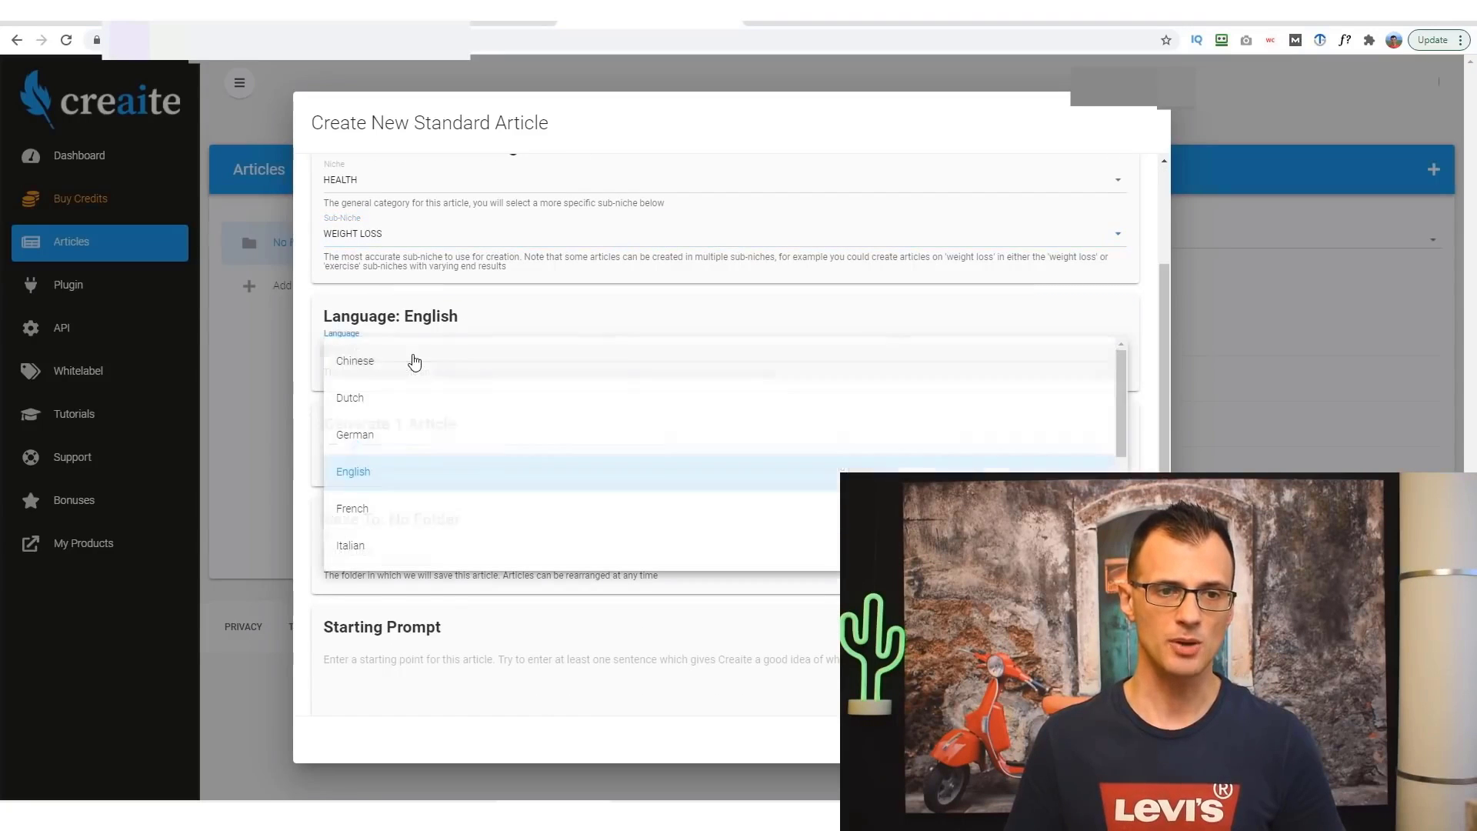
{"action": "scroll", "coordinate": [692, 446], "scroll_direction": "down", "scroll_amount": 3}
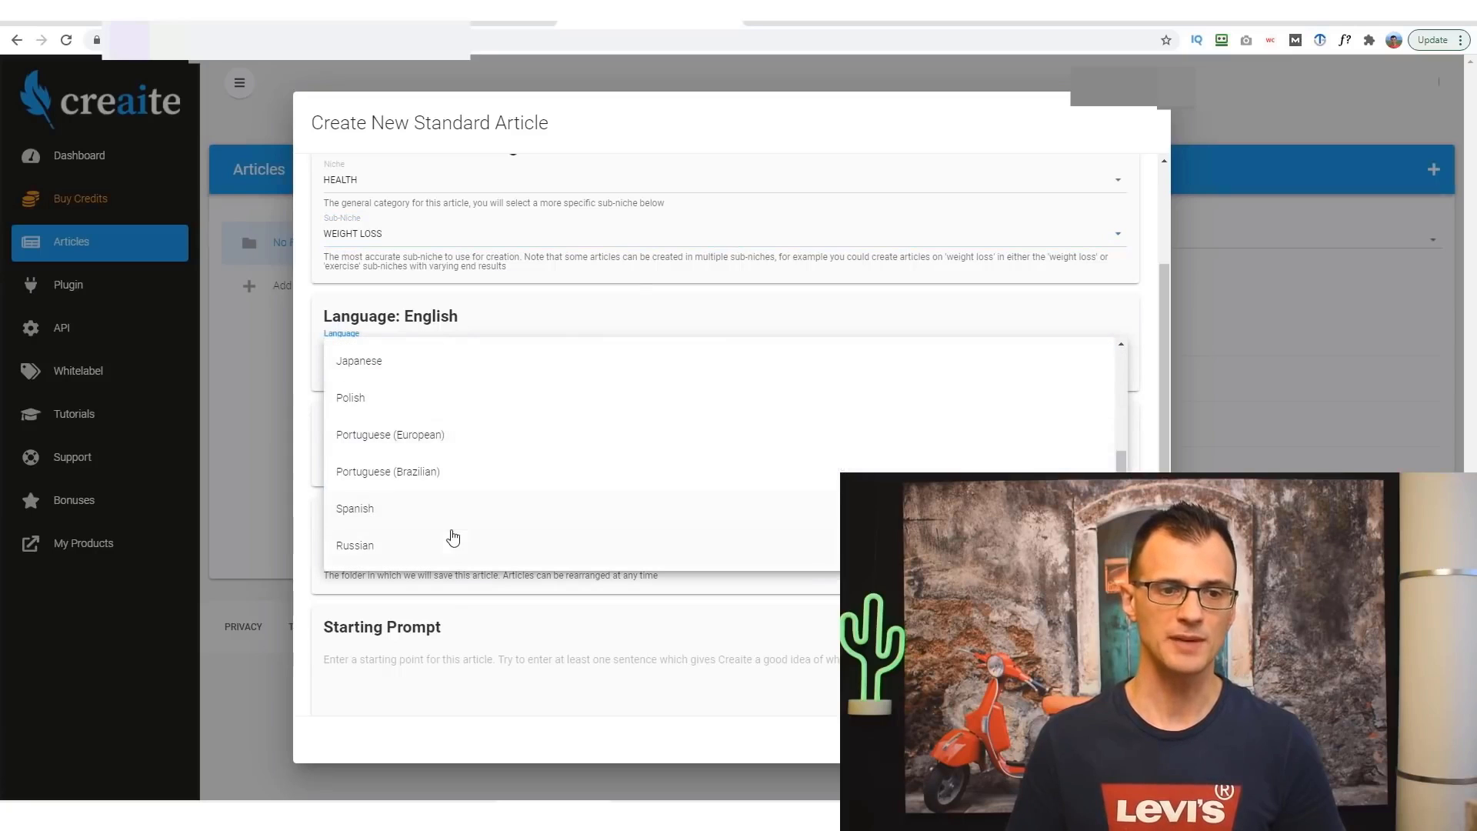
{"action": "scroll", "coordinate": [480, 525], "scroll_direction": "up", "scroll_amount": 3}
{"action": "left_click", "coordinate": [391, 474]}
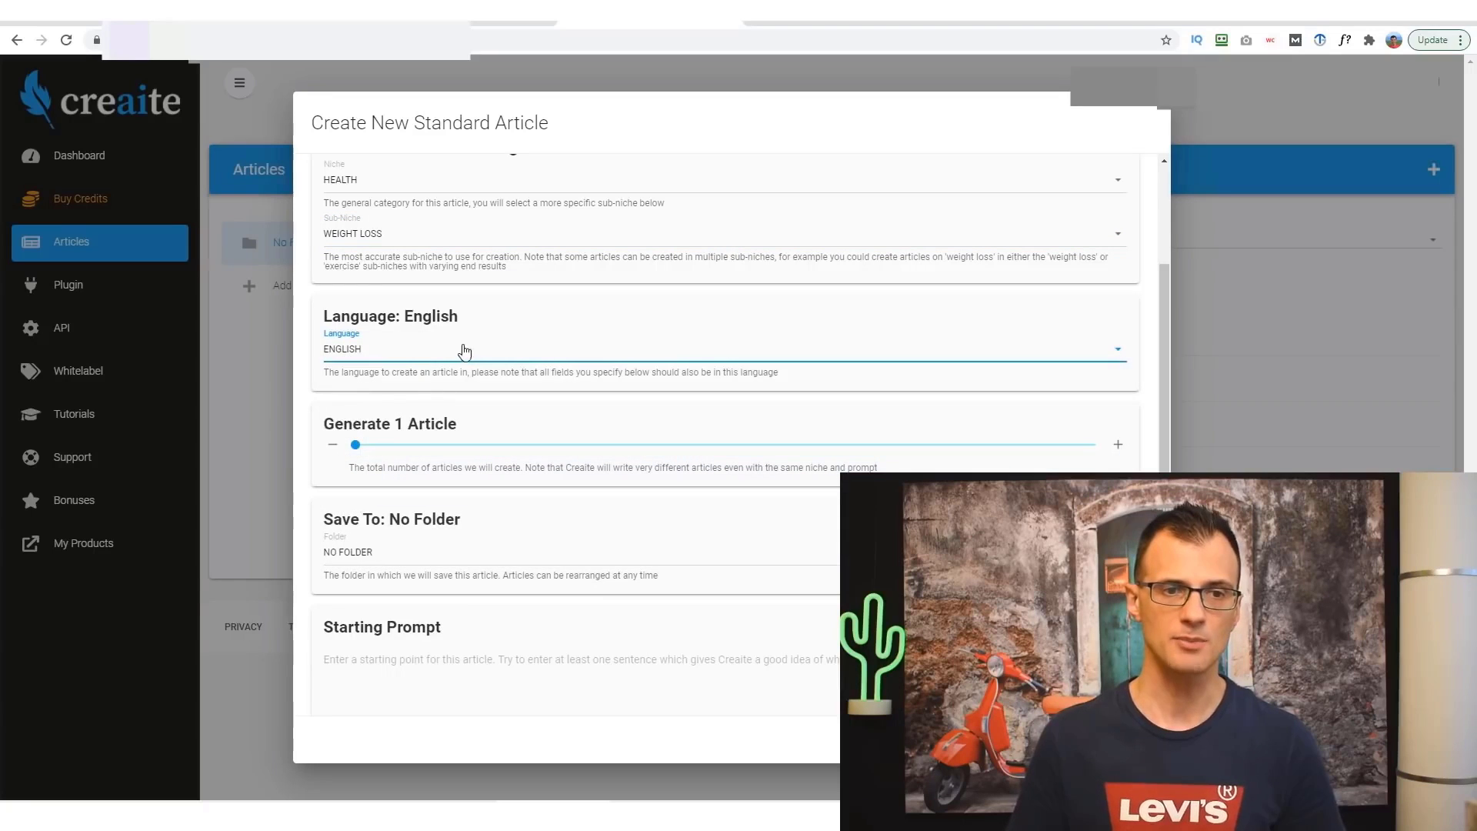
{"action": "left_click_drag", "start_coordinate": [1159, 416], "coordinate": [1158, 500]}
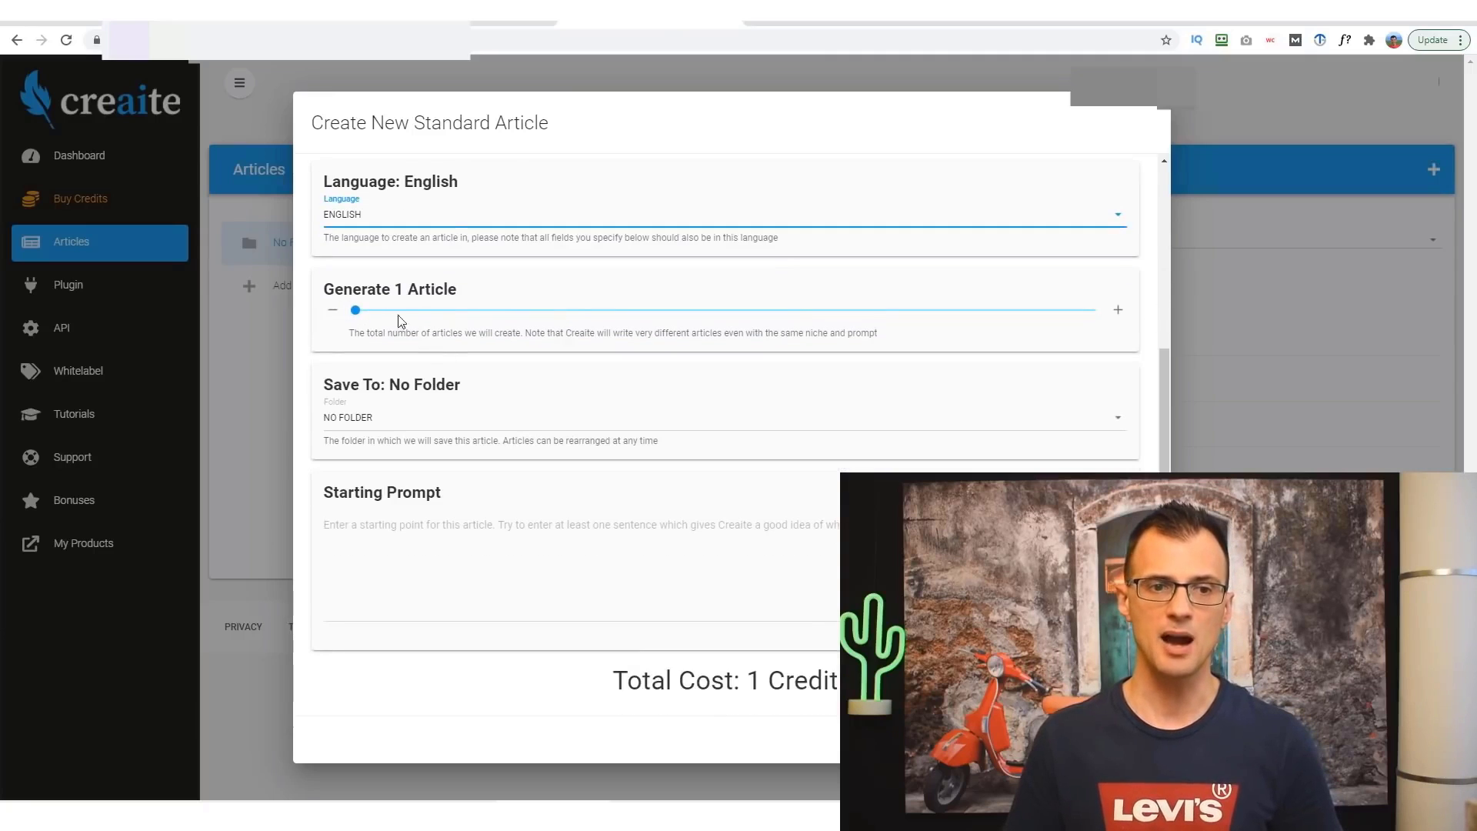
{"action": "left_click", "coordinate": [405, 429]}
{"action": "left_click", "coordinate": [408, 430]}
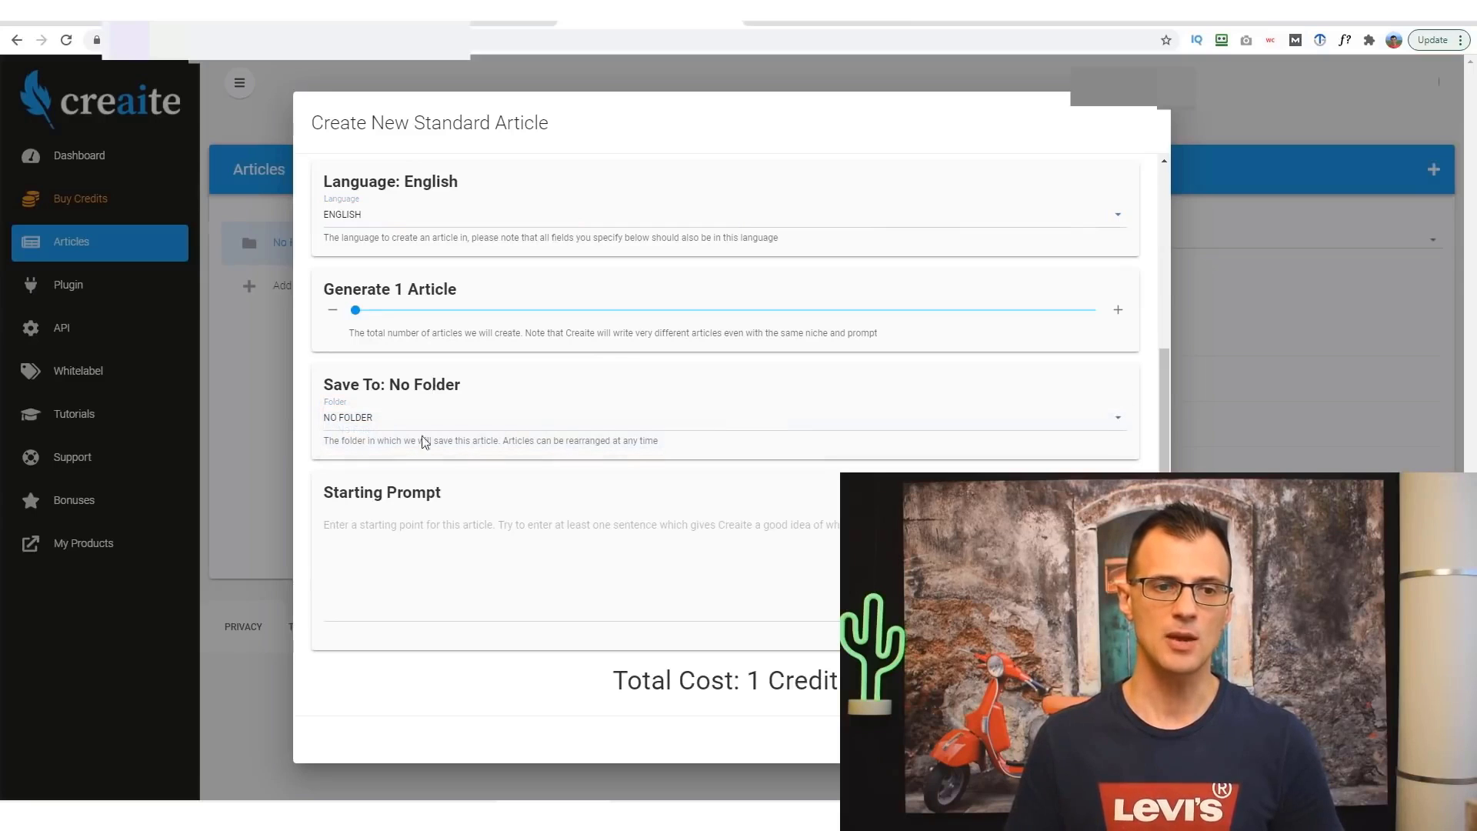
Paste the keto-diet benefits sentence from Notepad as the starting prompt and start generating.
{"action": "left_click", "coordinate": [410, 529]}
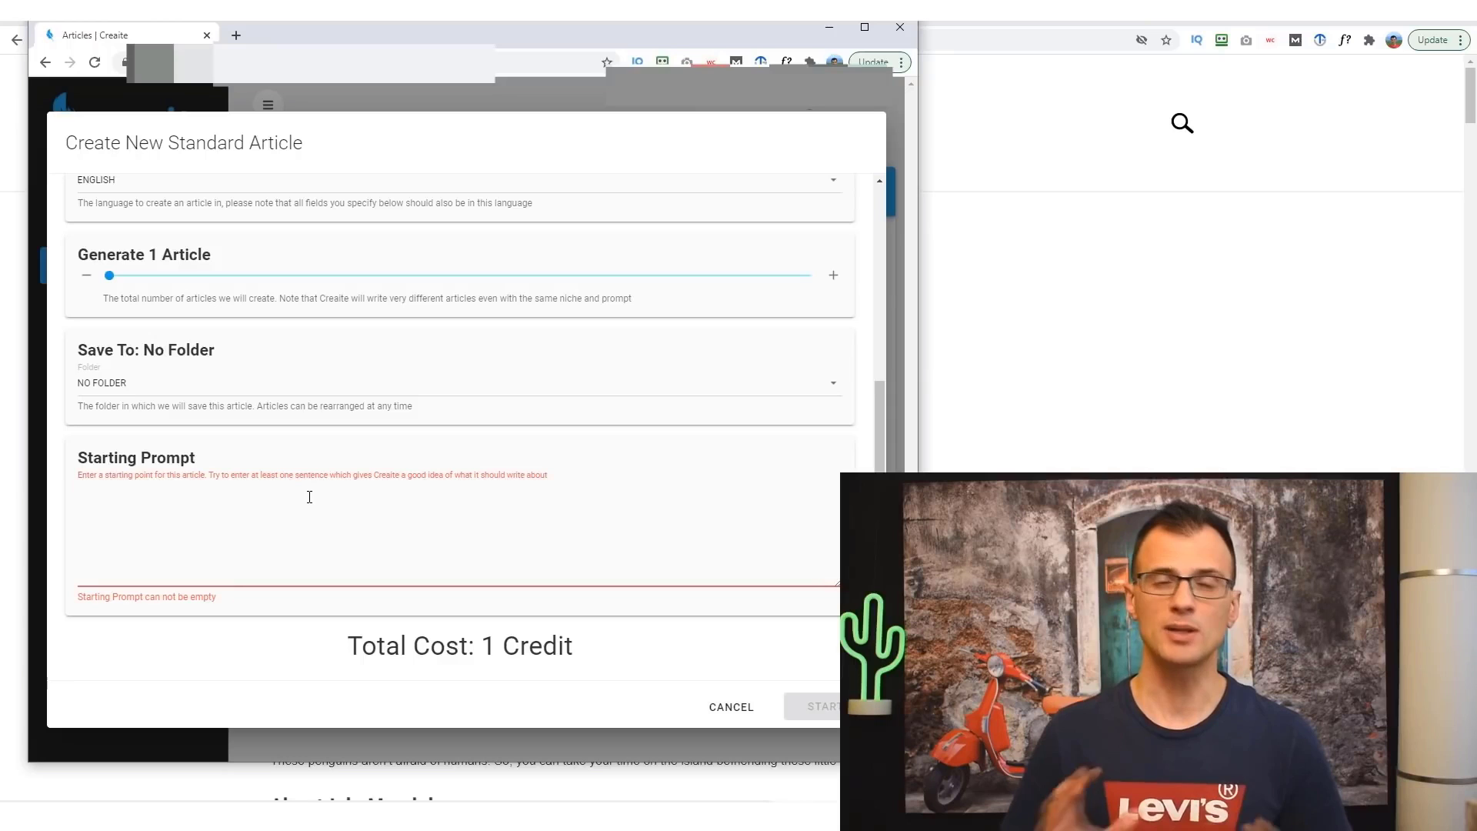
{"action": "left_click", "coordinate": [309, 497]}
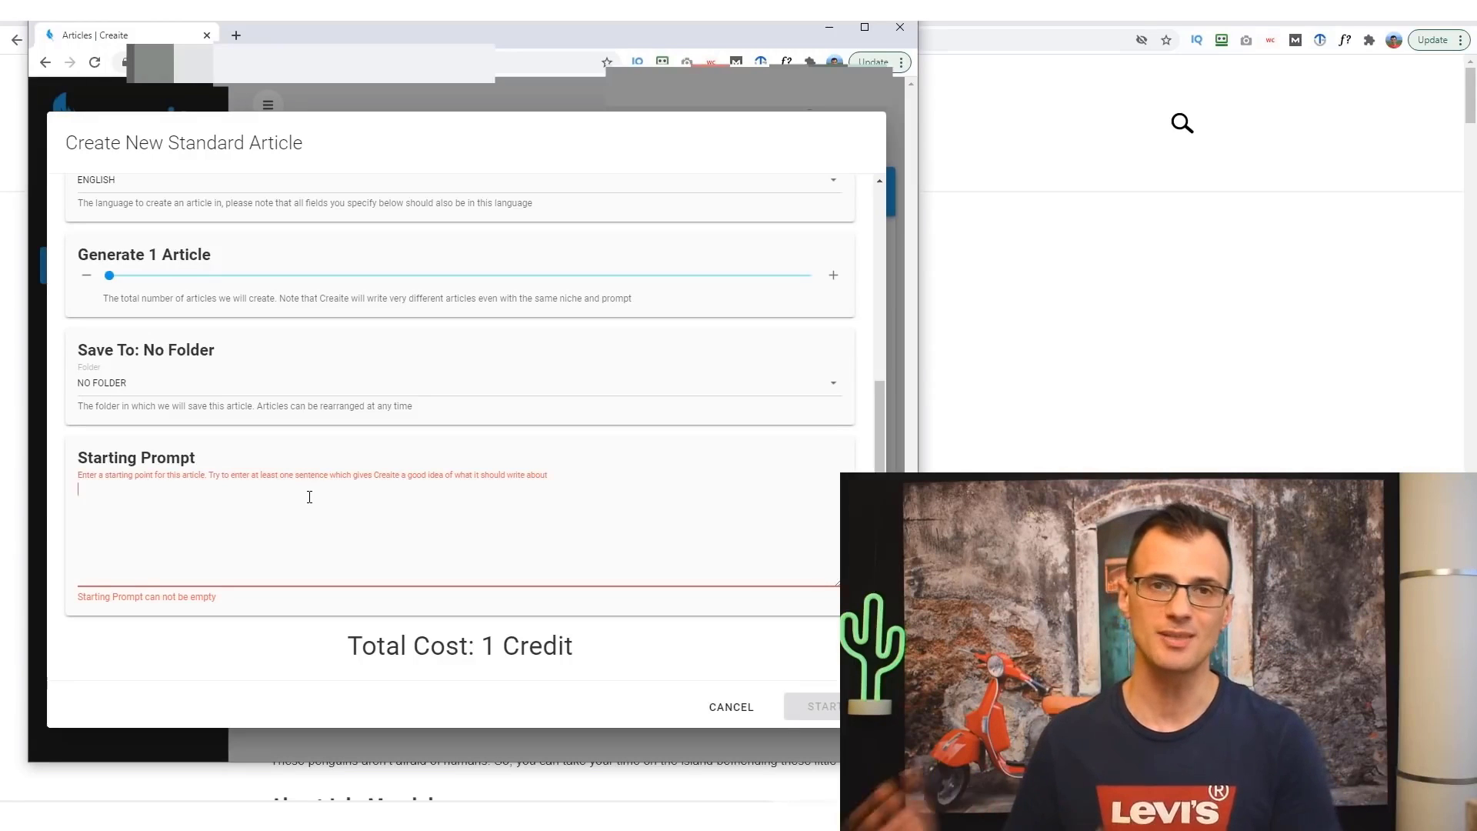
{"action": "key", "text": "alt+Tab"}
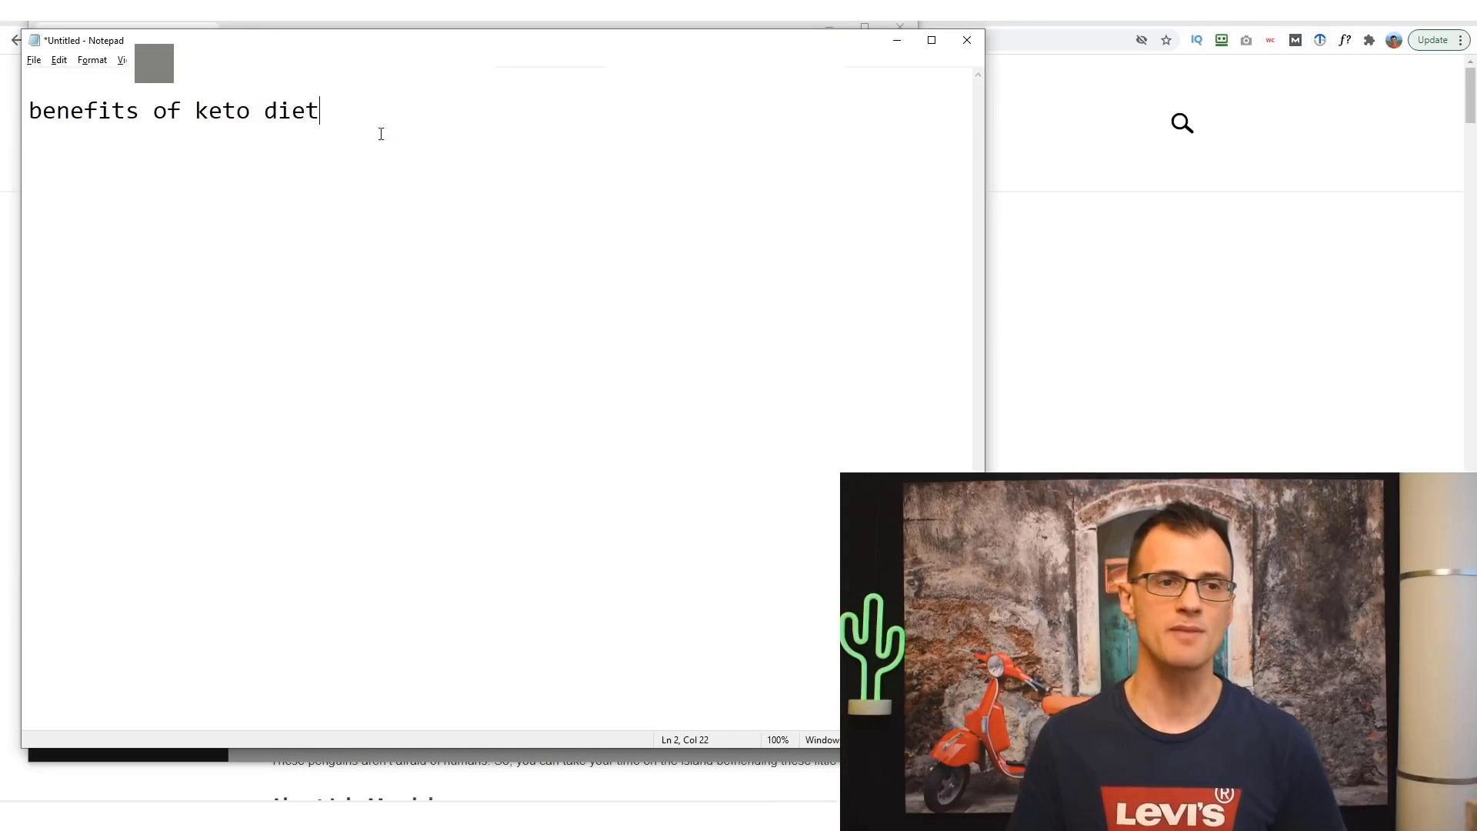
{"action": "left_click", "coordinate": [897, 48]}
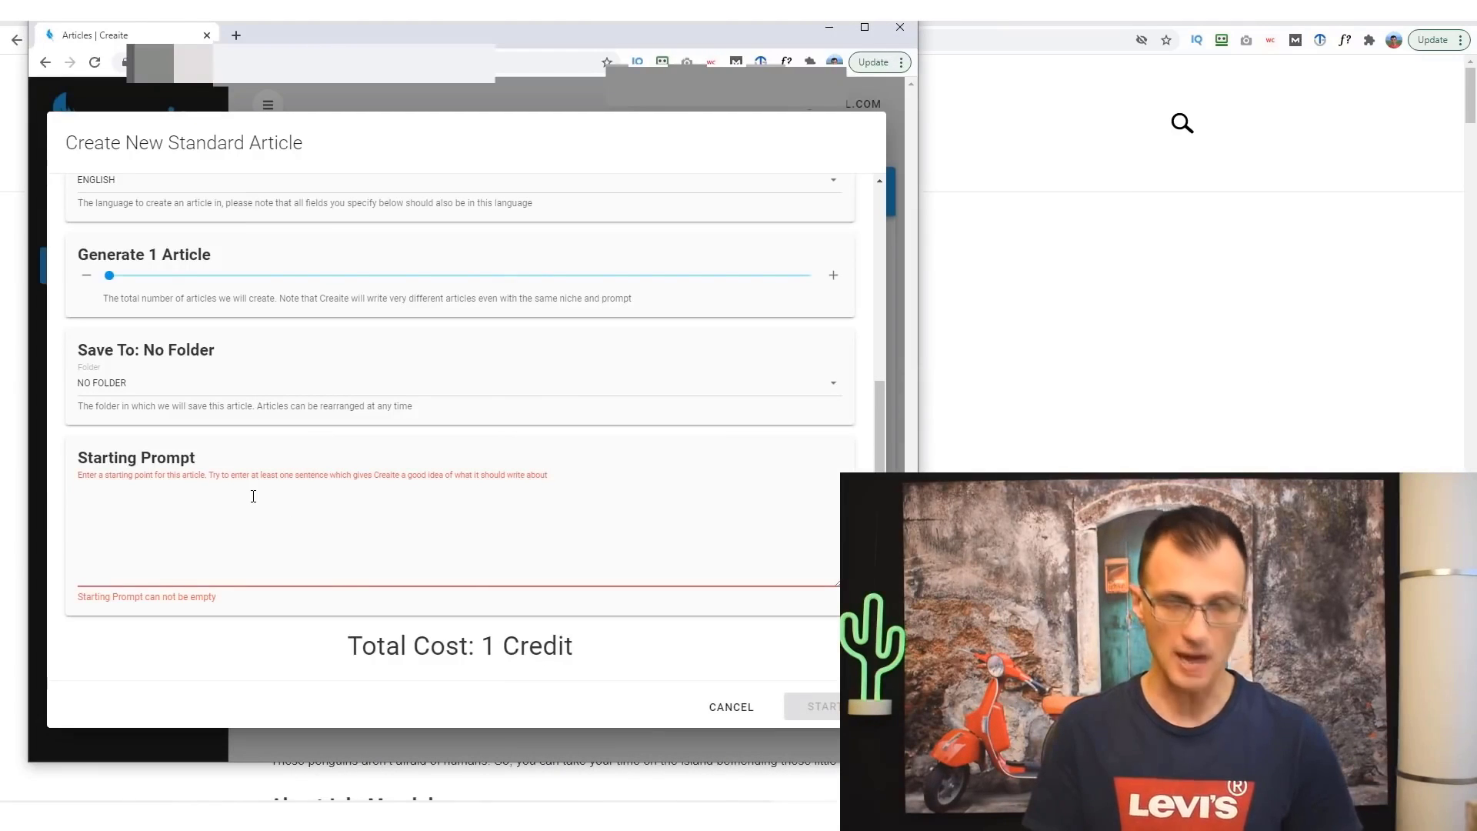
{"action": "type", "text": "Benefits of Keto diet. Keto diet can help you lose weight, and become healthier. Learn how to start with the Keto diet in this guide."}
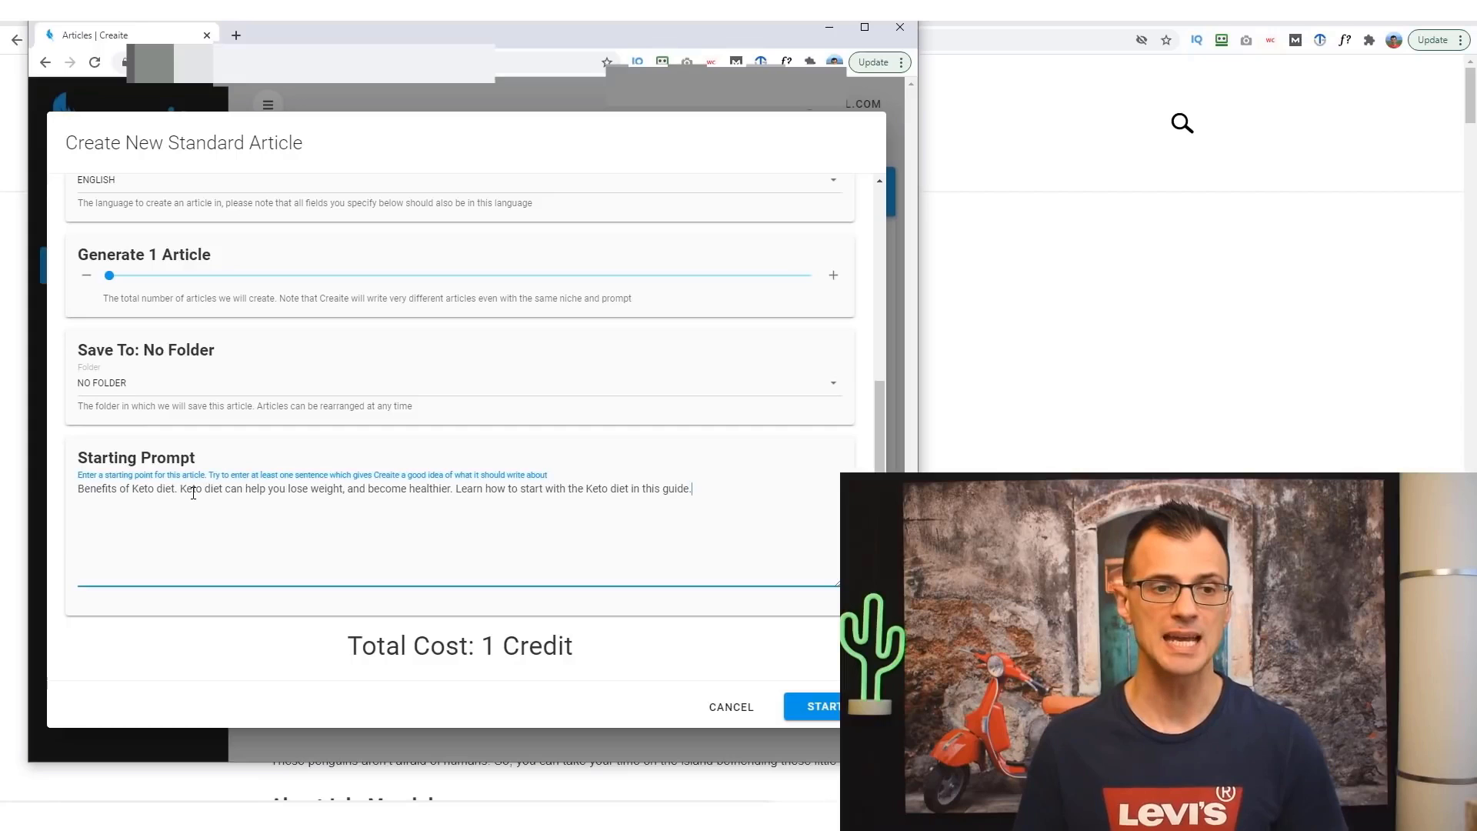
{"action": "left_click_drag", "start_coordinate": [180, 492], "coordinate": [637, 495]}
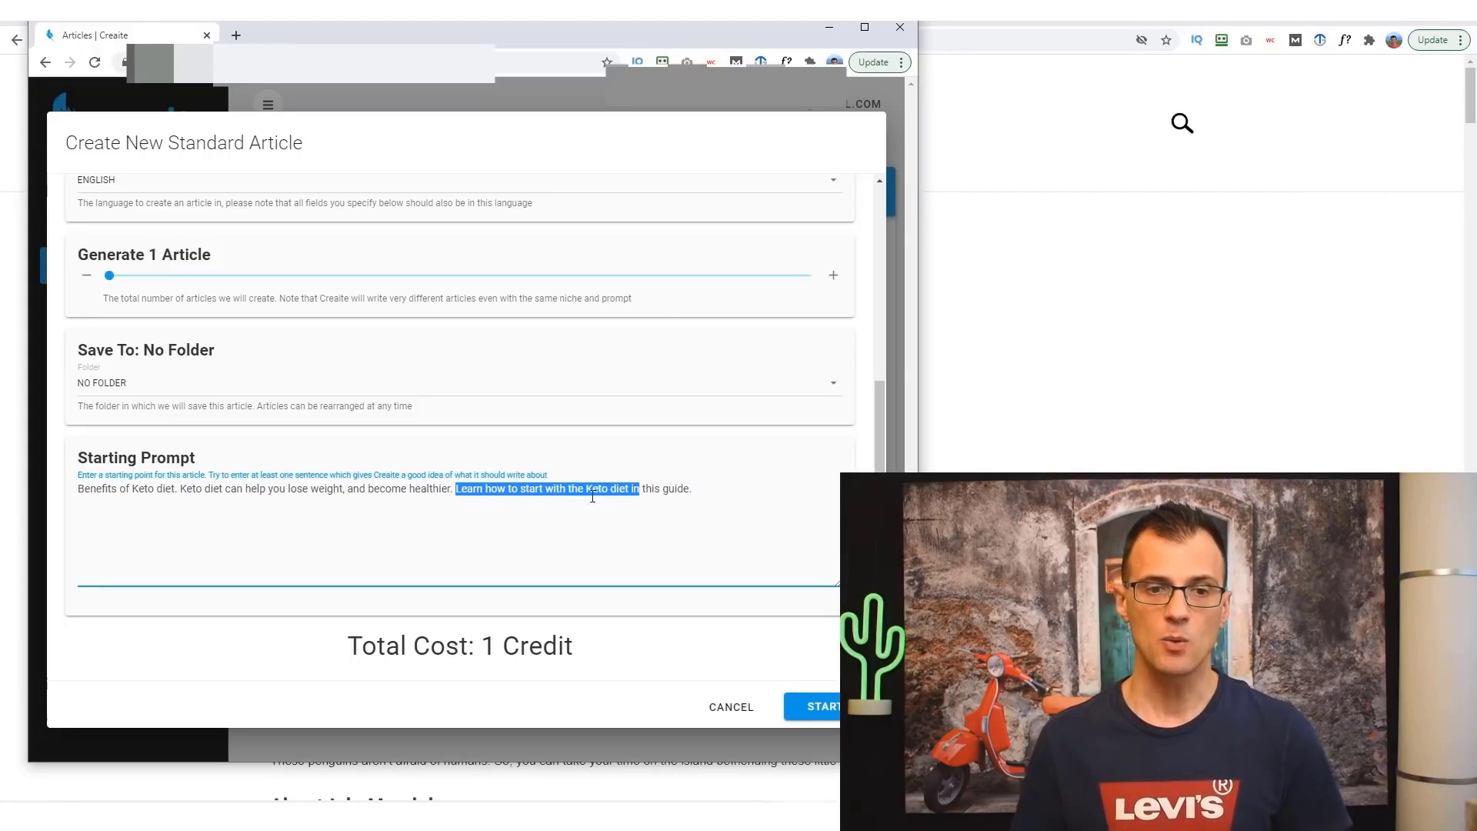
{"action": "left_click", "coordinate": [695, 490]}
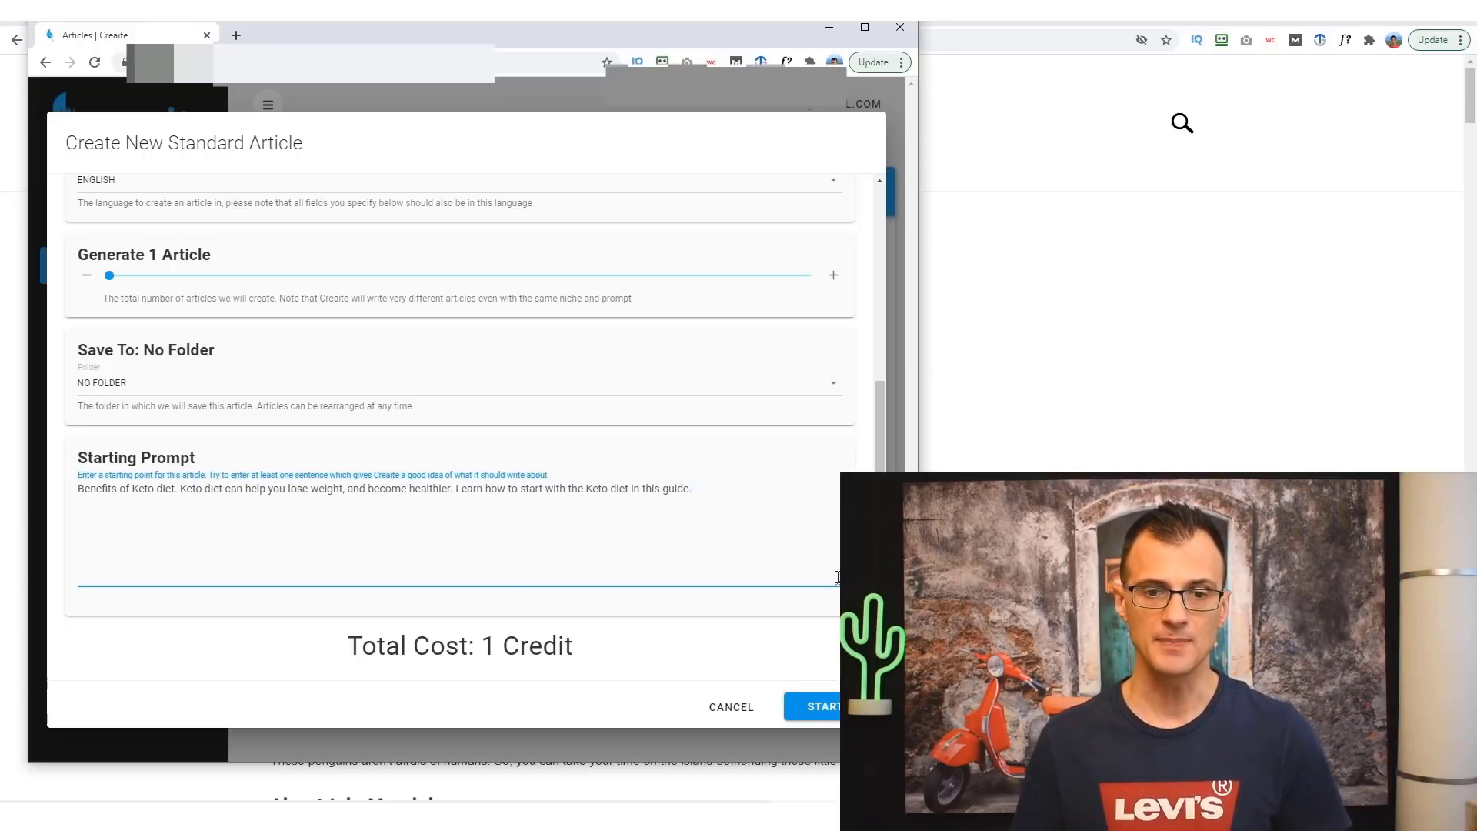
{"action": "left_click", "coordinate": [835, 710]}
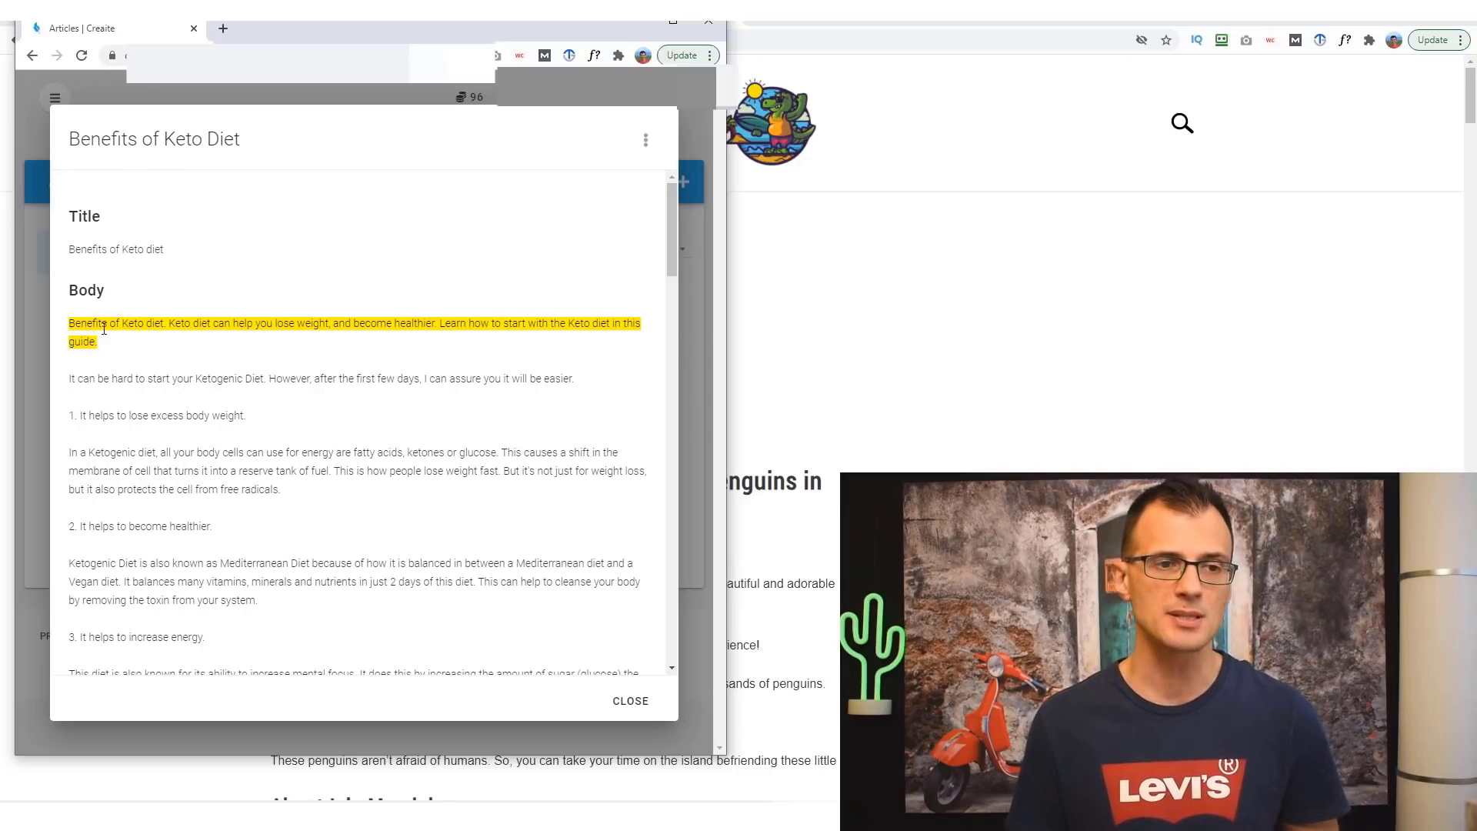
Scroll the Benefits of Keto Diet body, marking the opening paragraph and the second benefit.
{"action": "left_click_drag", "start_coordinate": [676, 256], "coordinate": [661, 289]}
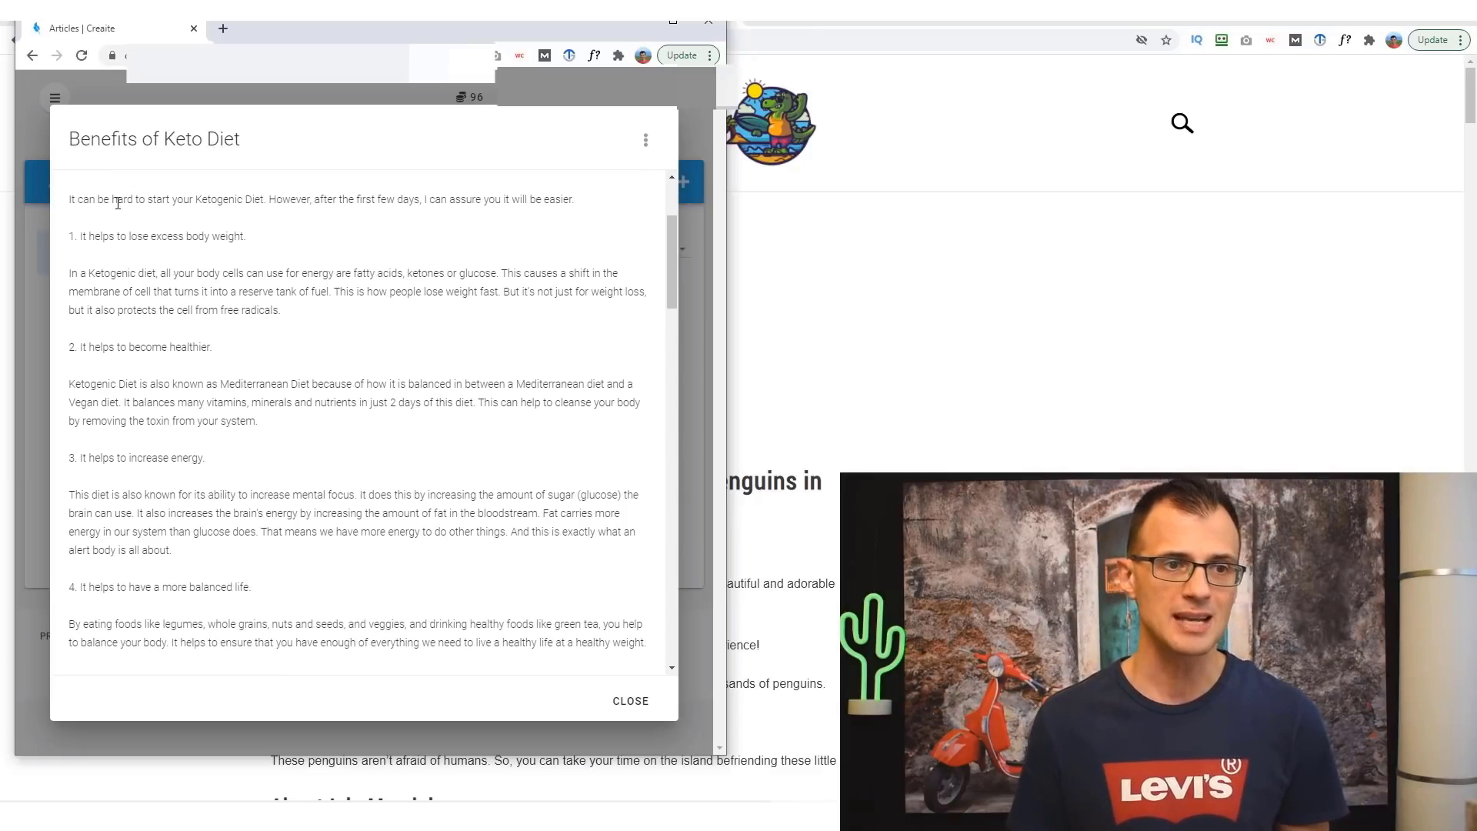
{"action": "scroll", "coordinate": [248, 291], "scroll_direction": "up", "scroll_amount": 2}
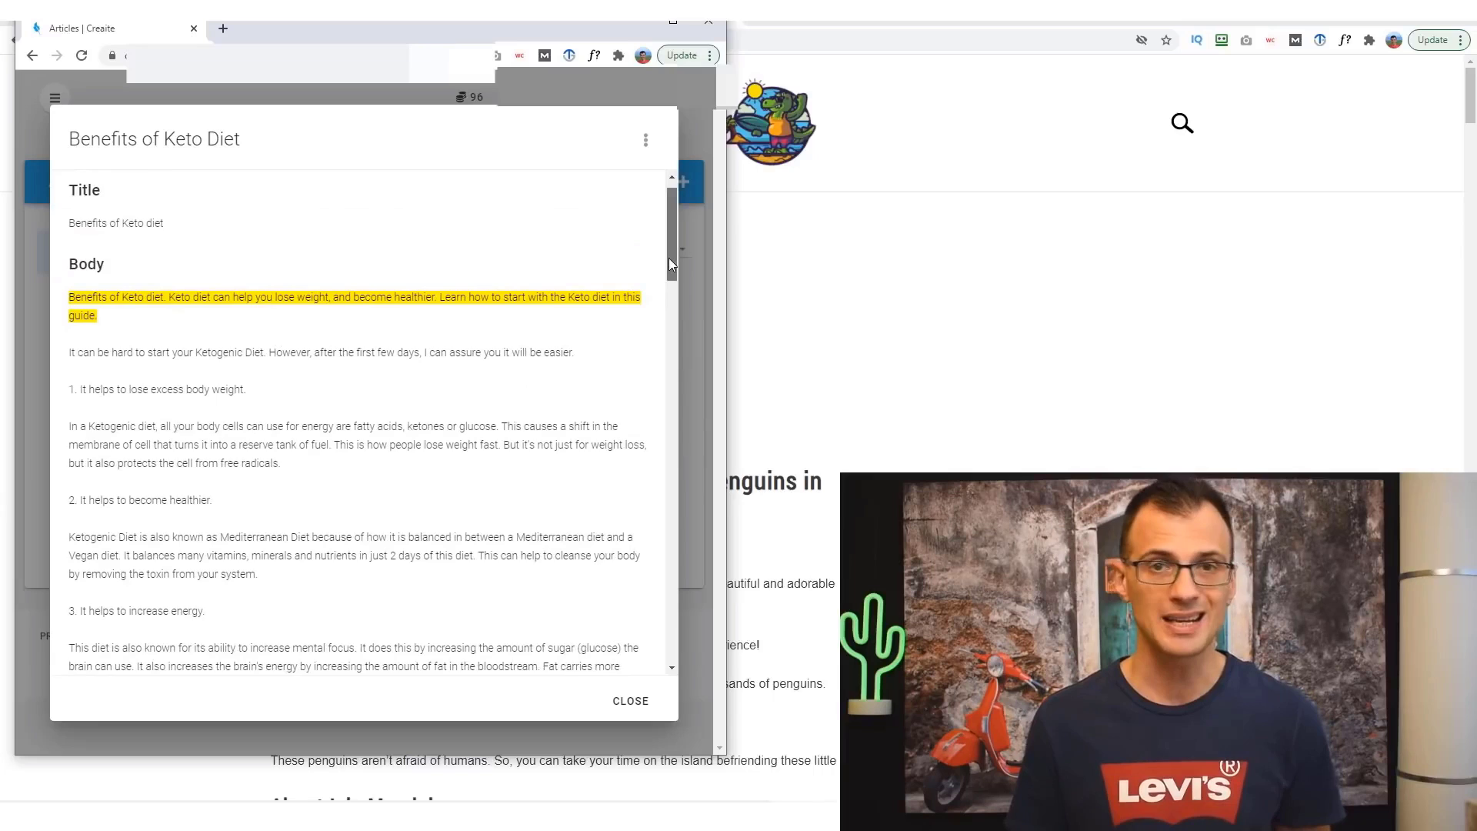
{"action": "left_click_drag", "start_coordinate": [670, 257], "coordinate": [669, 284]}
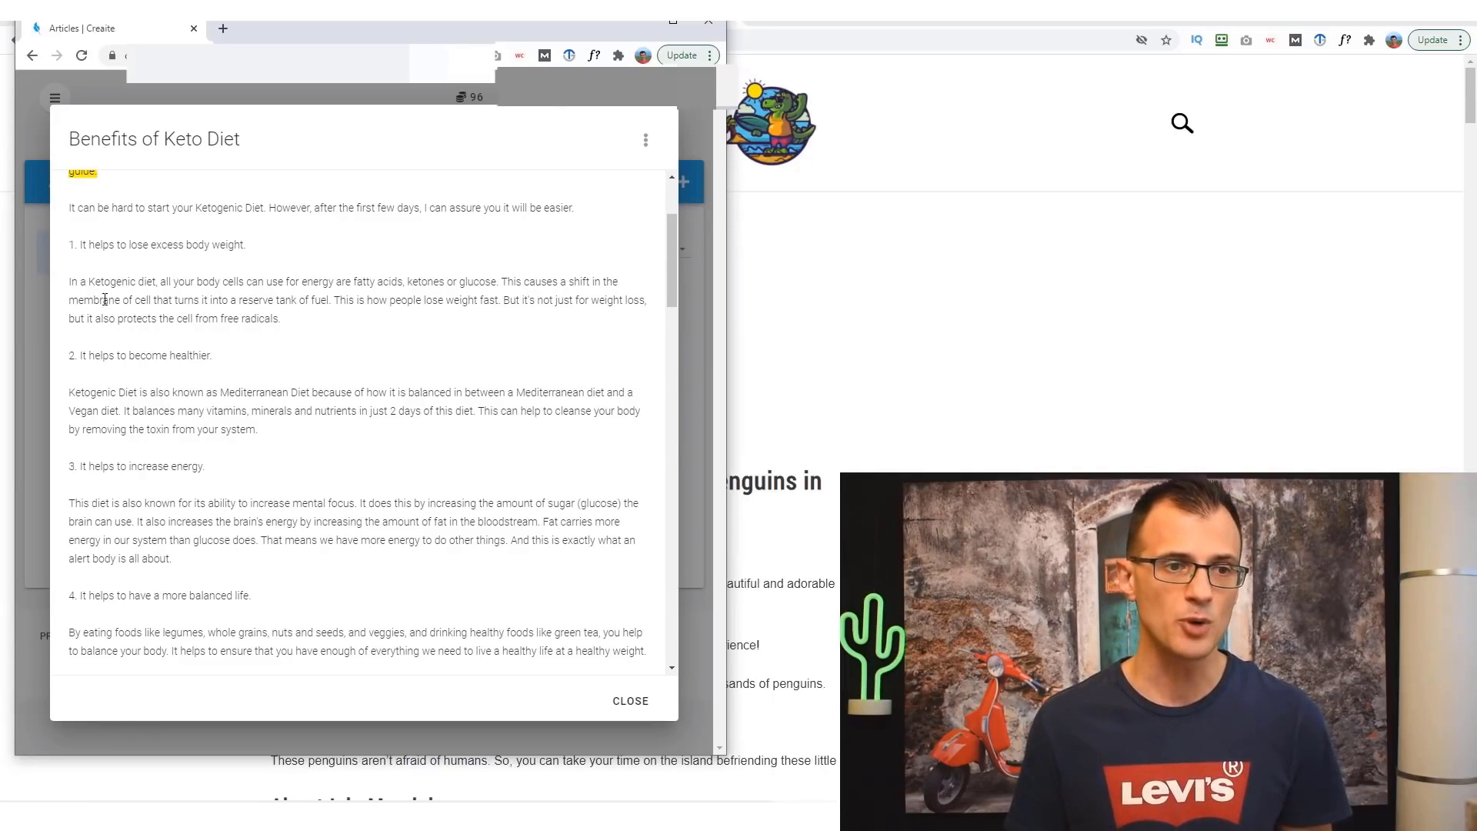
{"action": "left_click_drag", "start_coordinate": [308, 330], "coordinate": [116, 282]}
{"action": "left_click", "coordinate": [141, 353]}
{"action": "double_click", "coordinate": [101, 354]}
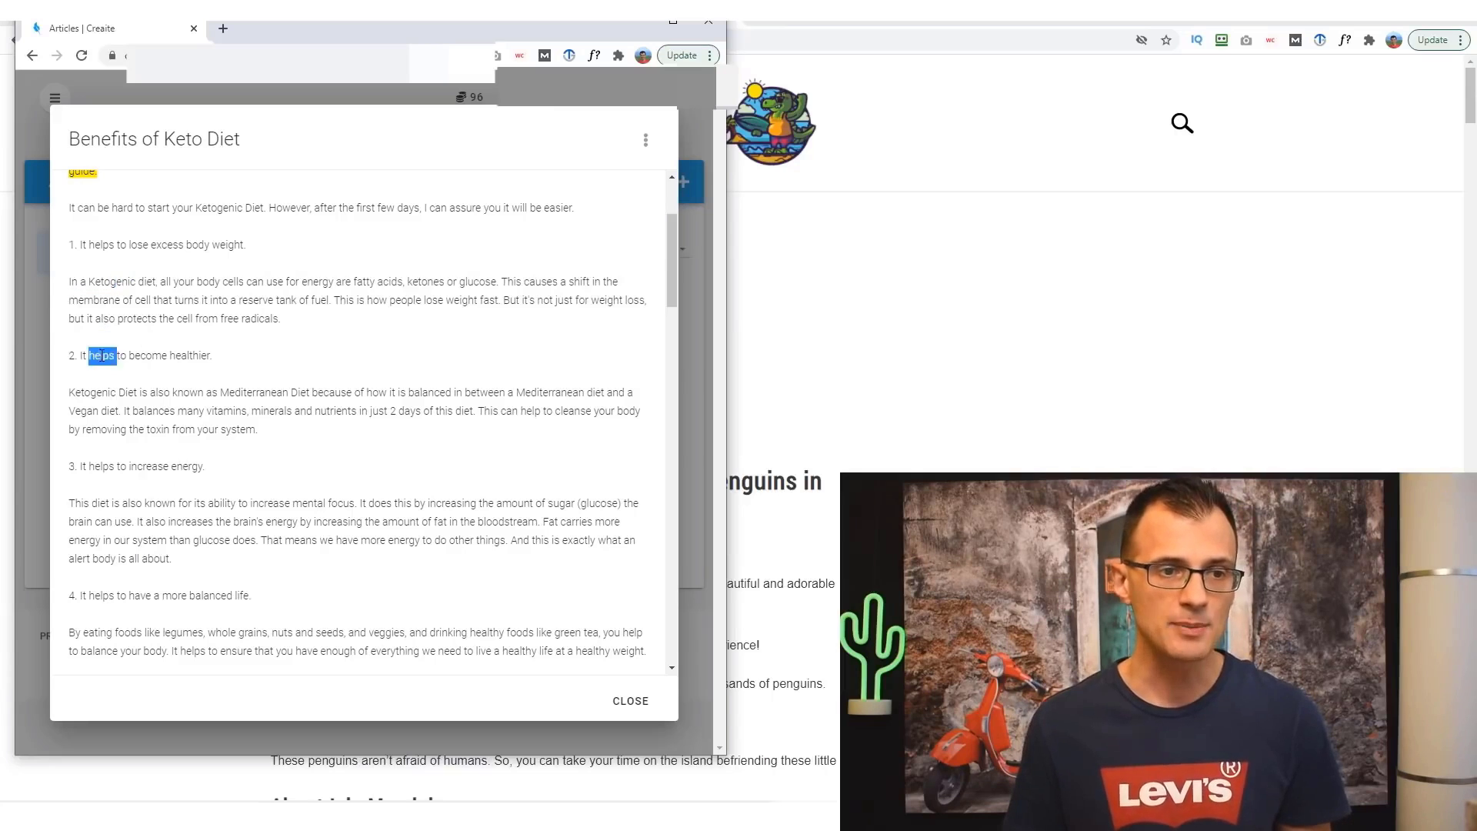
{"action": "left_click_drag", "start_coordinate": [102, 355], "coordinate": [172, 372]}
Point out the toxin-removal line and the happier, healthier life benefit while scrolling on.
{"action": "left_click_drag", "start_coordinate": [262, 431], "coordinate": [108, 428]}
{"action": "left_click", "coordinate": [231, 466]}
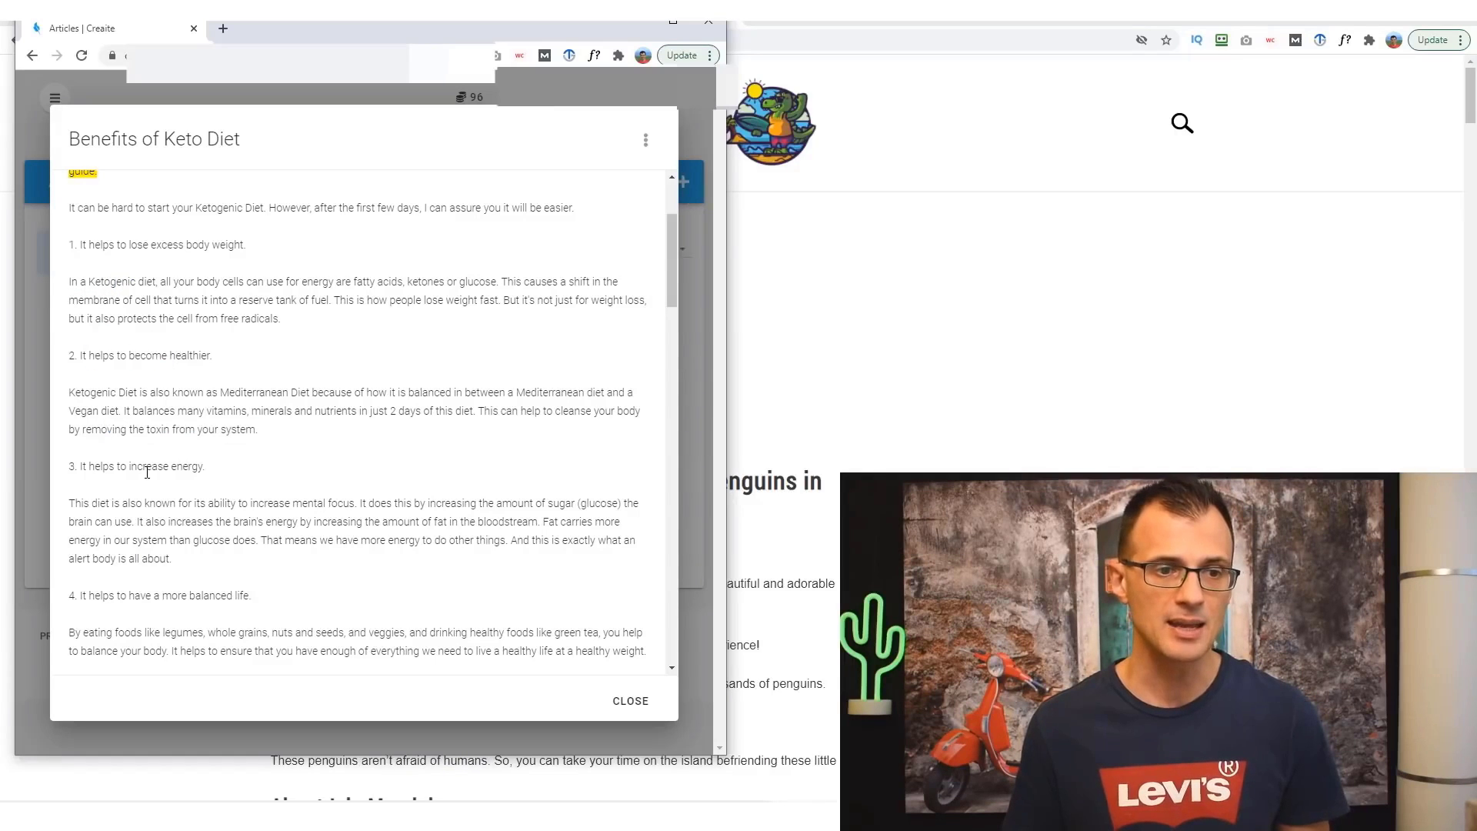
{"action": "left_click_drag", "start_coordinate": [668, 292], "coordinate": [665, 324]}
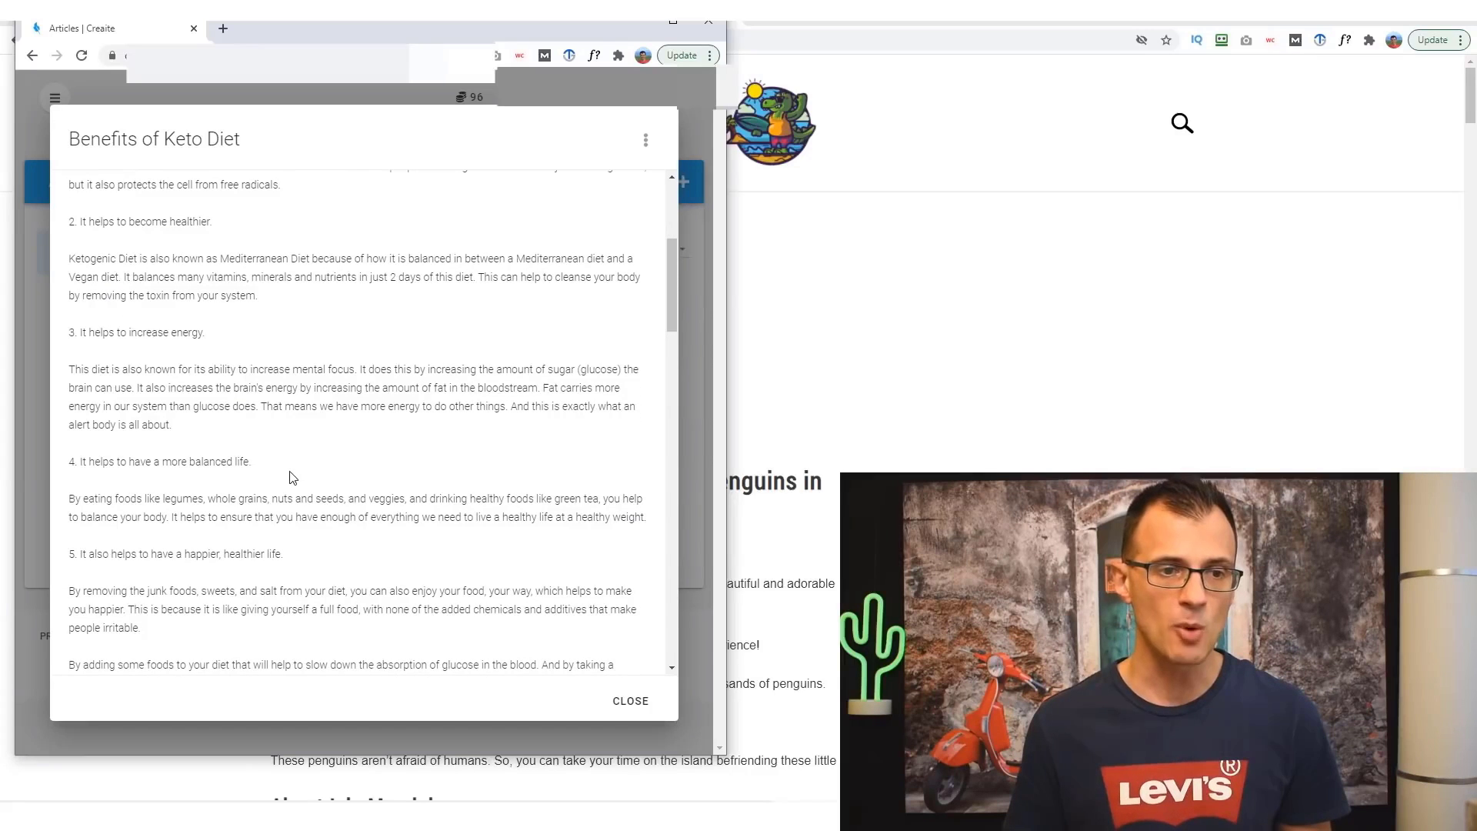
{"action": "left_click_drag", "start_coordinate": [312, 560], "coordinate": [199, 557]}
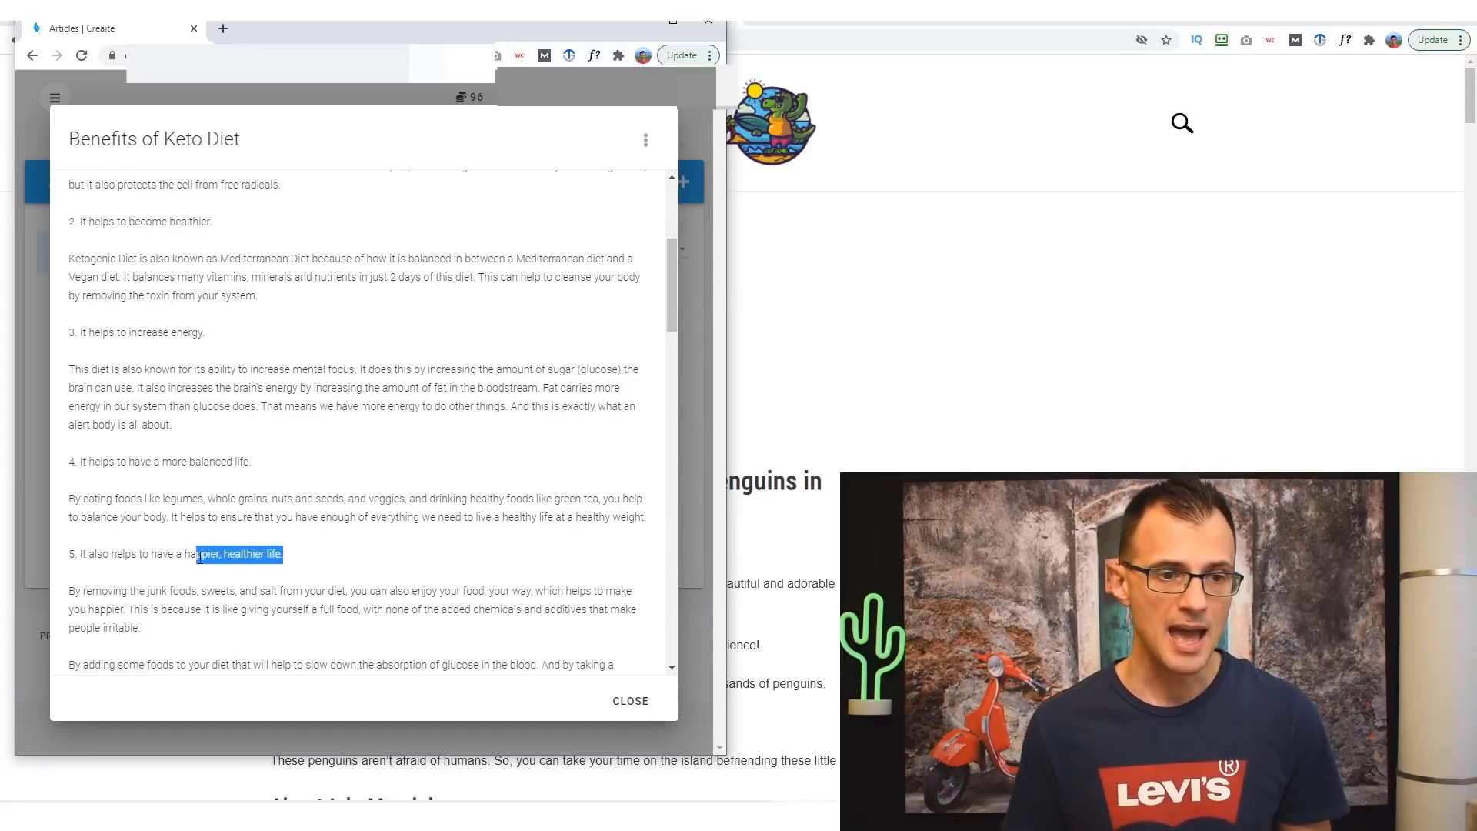
{"action": "left_click", "coordinate": [600, 362]}
{"action": "left_click_drag", "start_coordinate": [668, 317], "coordinate": [667, 325]}
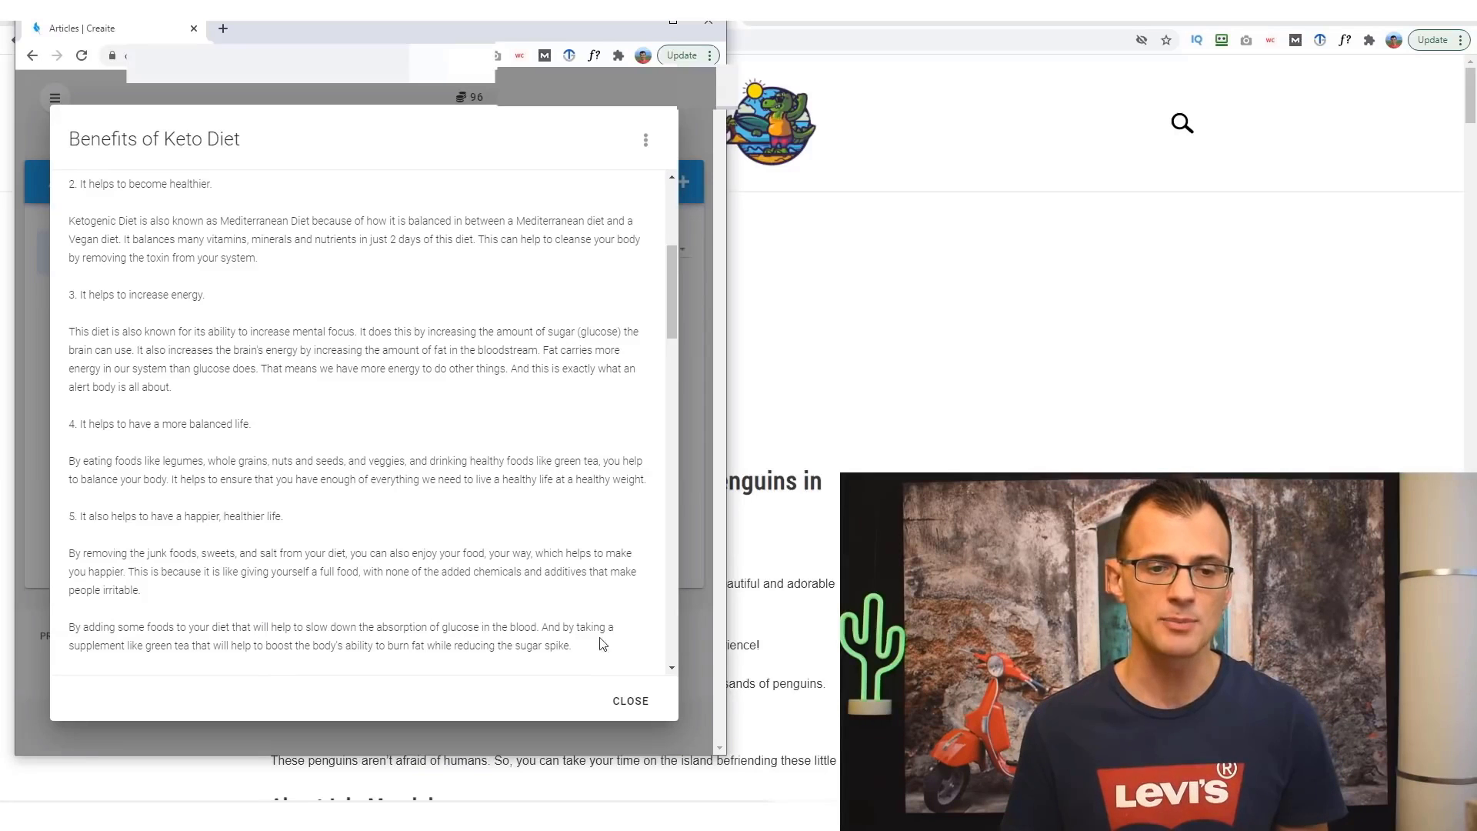
{"action": "scroll", "coordinate": [558, 477], "scroll_direction": "up", "scroll_amount": 5}
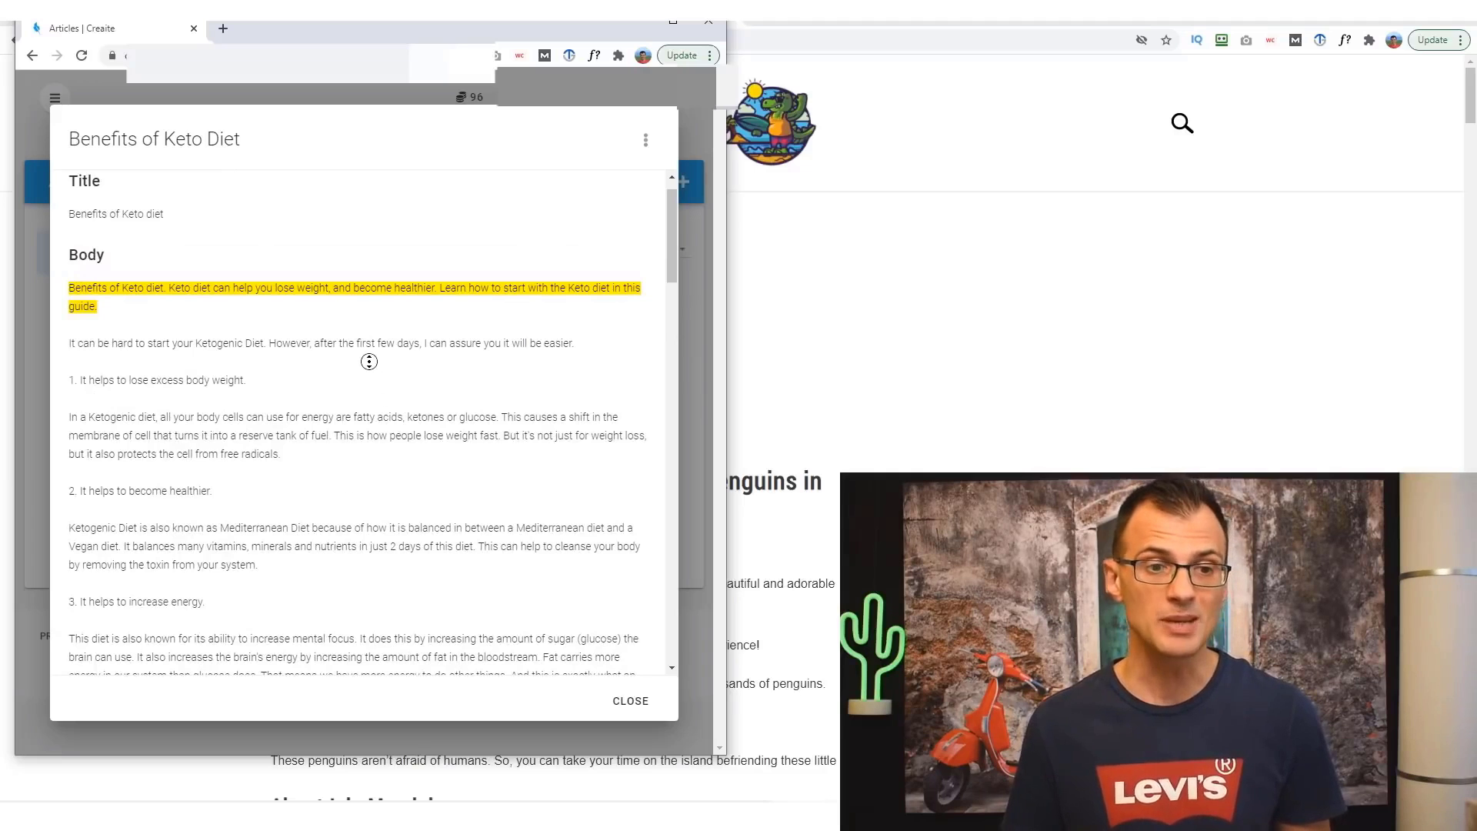
{"action": "scroll", "coordinate": [367, 376], "scroll_direction": "down", "scroll_amount": 1}
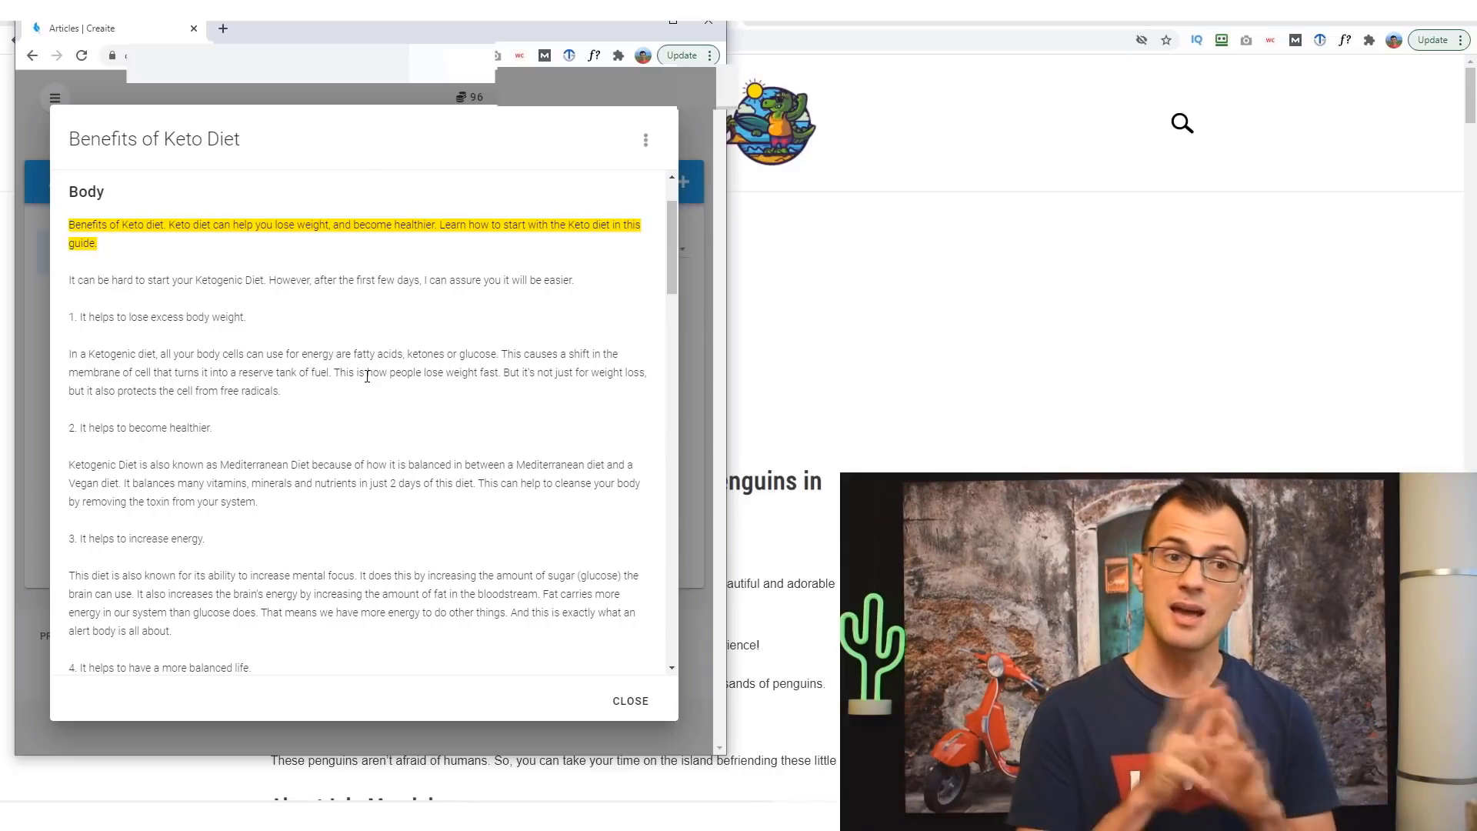
Close the Benefits of Keto Diet article dialog.
{"action": "left_click", "coordinate": [631, 711]}
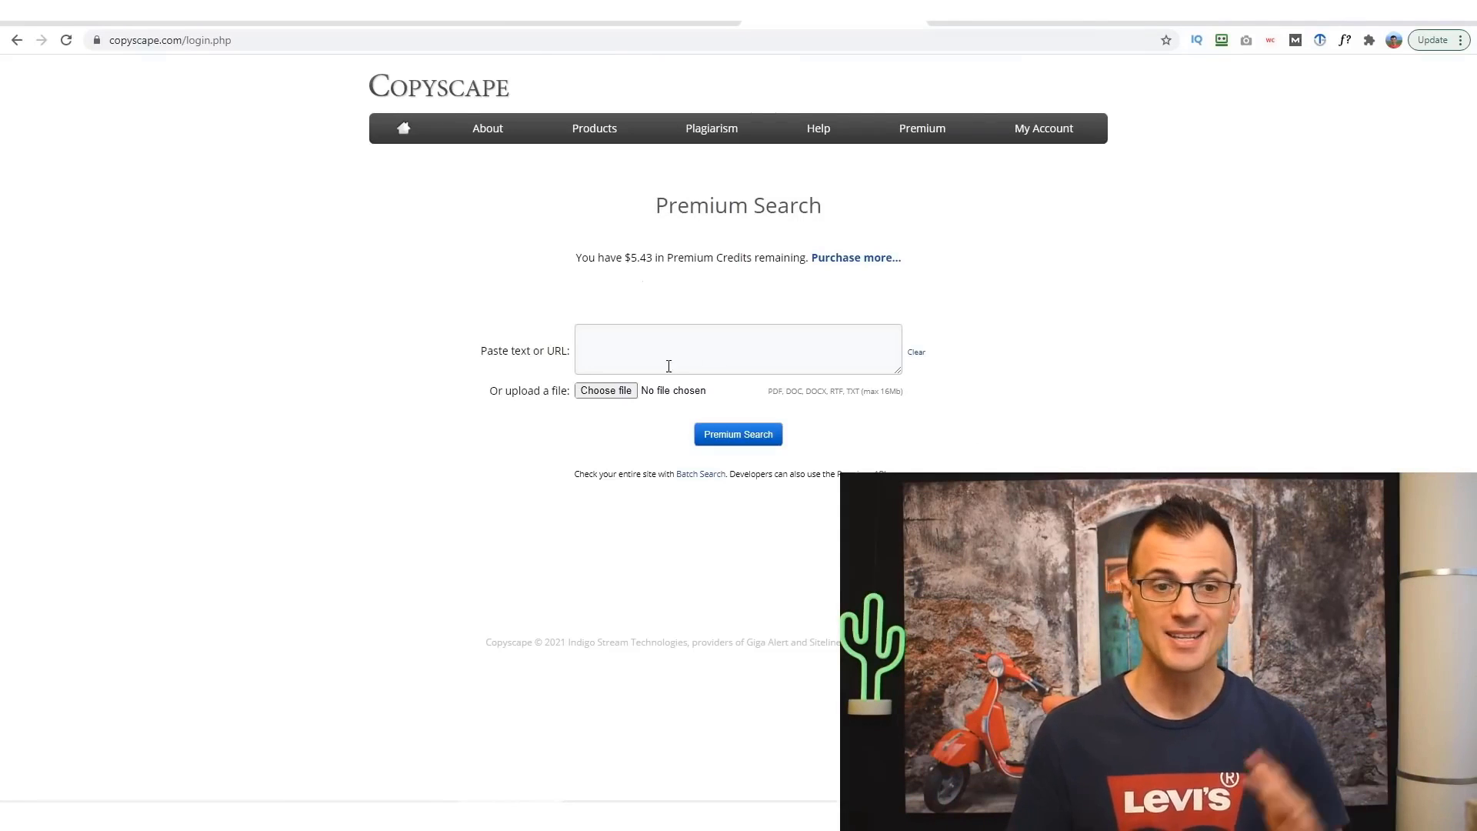
Paste the keto article into Copyscape's text box, enlarge the box, and run Premium Search.
{"action": "left_click", "coordinate": [666, 329]}
{"action": "key", "text": "ctrl+v"}
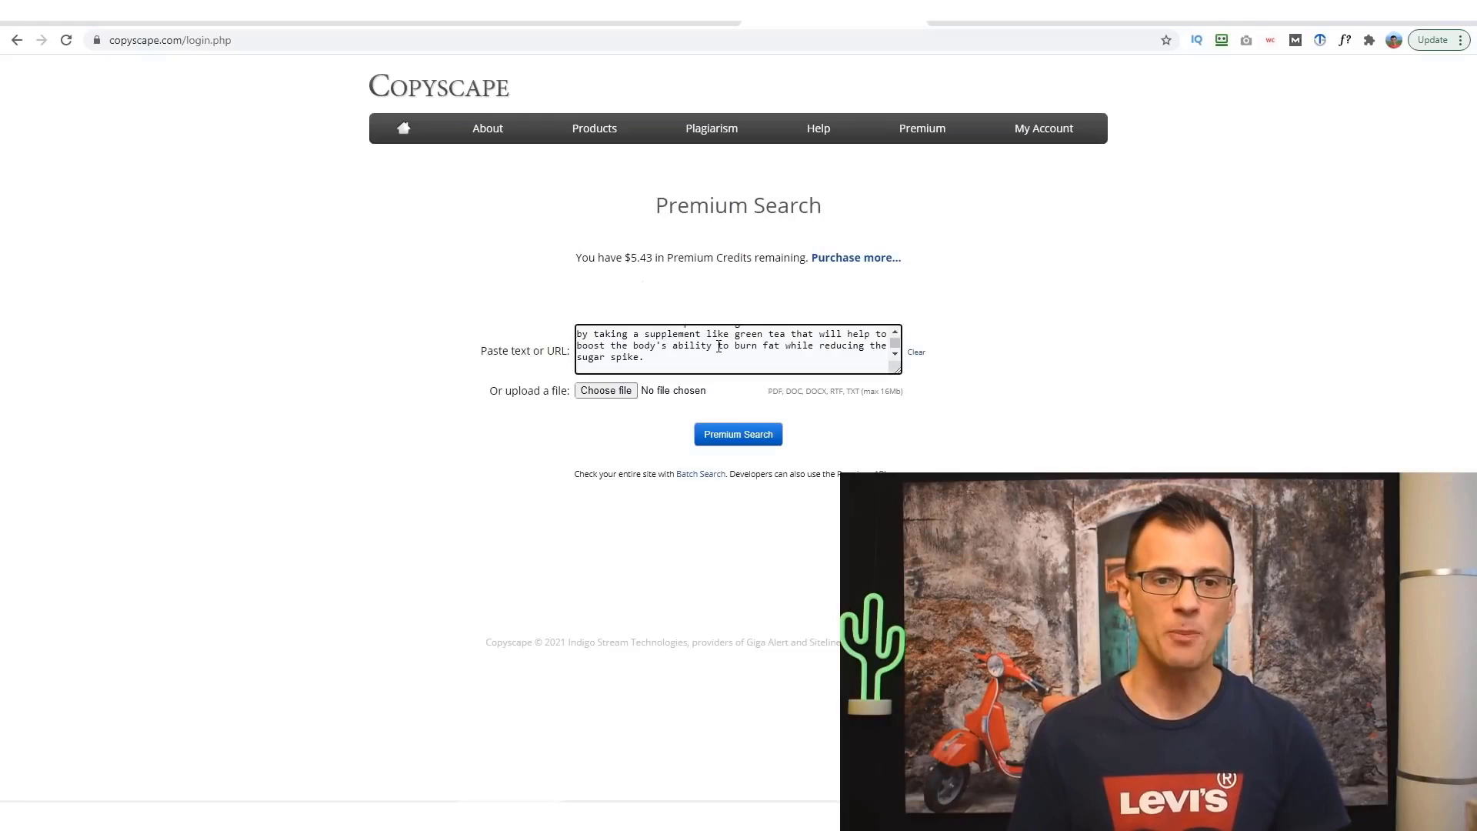
{"action": "scroll", "coordinate": [719, 347], "scroll_direction": "up", "scroll_amount": 10}
{"action": "scroll", "coordinate": [715, 342], "scroll_direction": "down", "scroll_amount": 5}
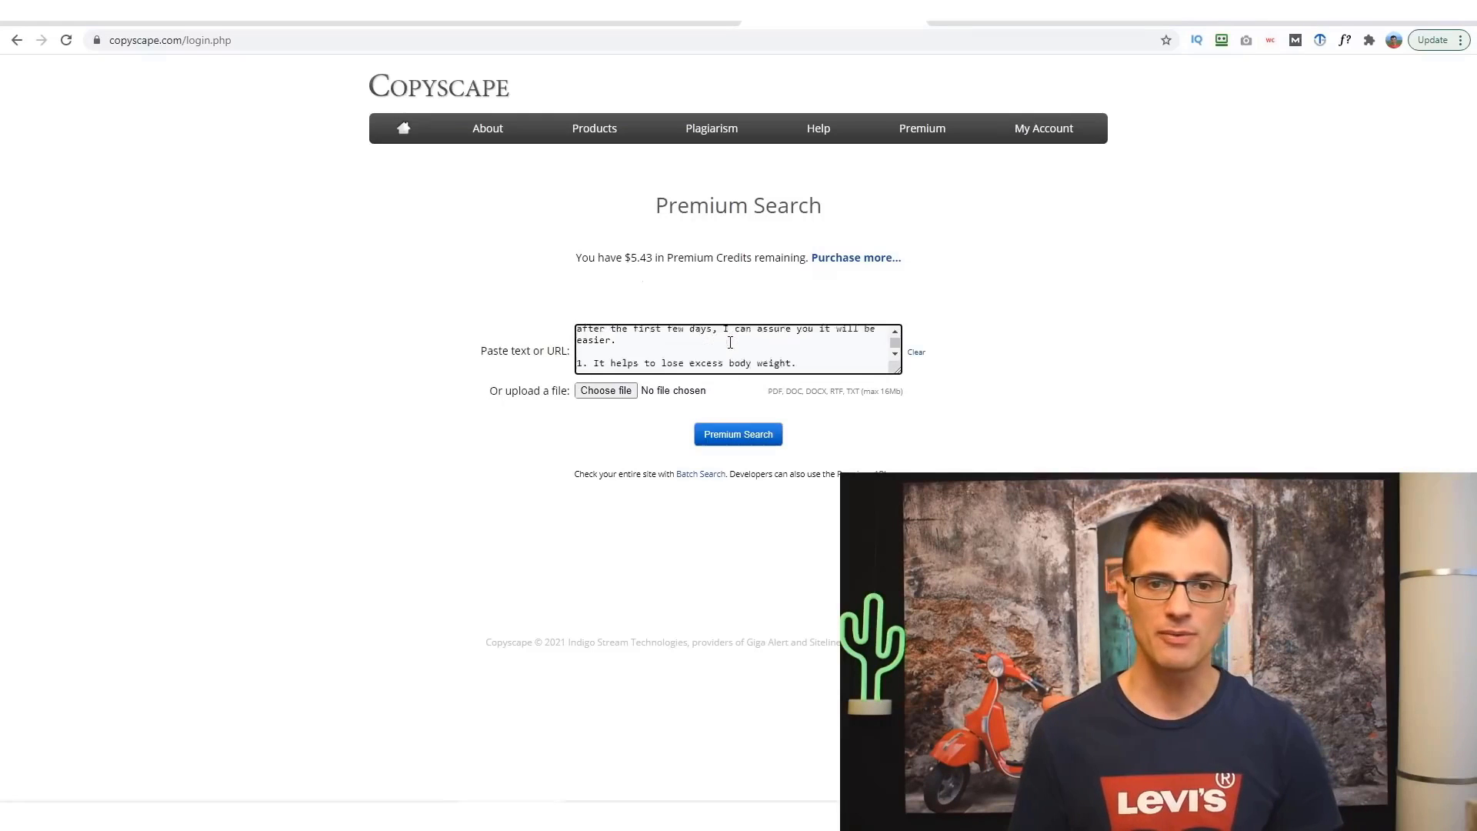
{"action": "left_click_drag", "start_coordinate": [895, 370], "coordinate": [954, 724]}
{"action": "scroll", "coordinate": [1254, 423], "scroll_direction": "down", "scroll_amount": 3}
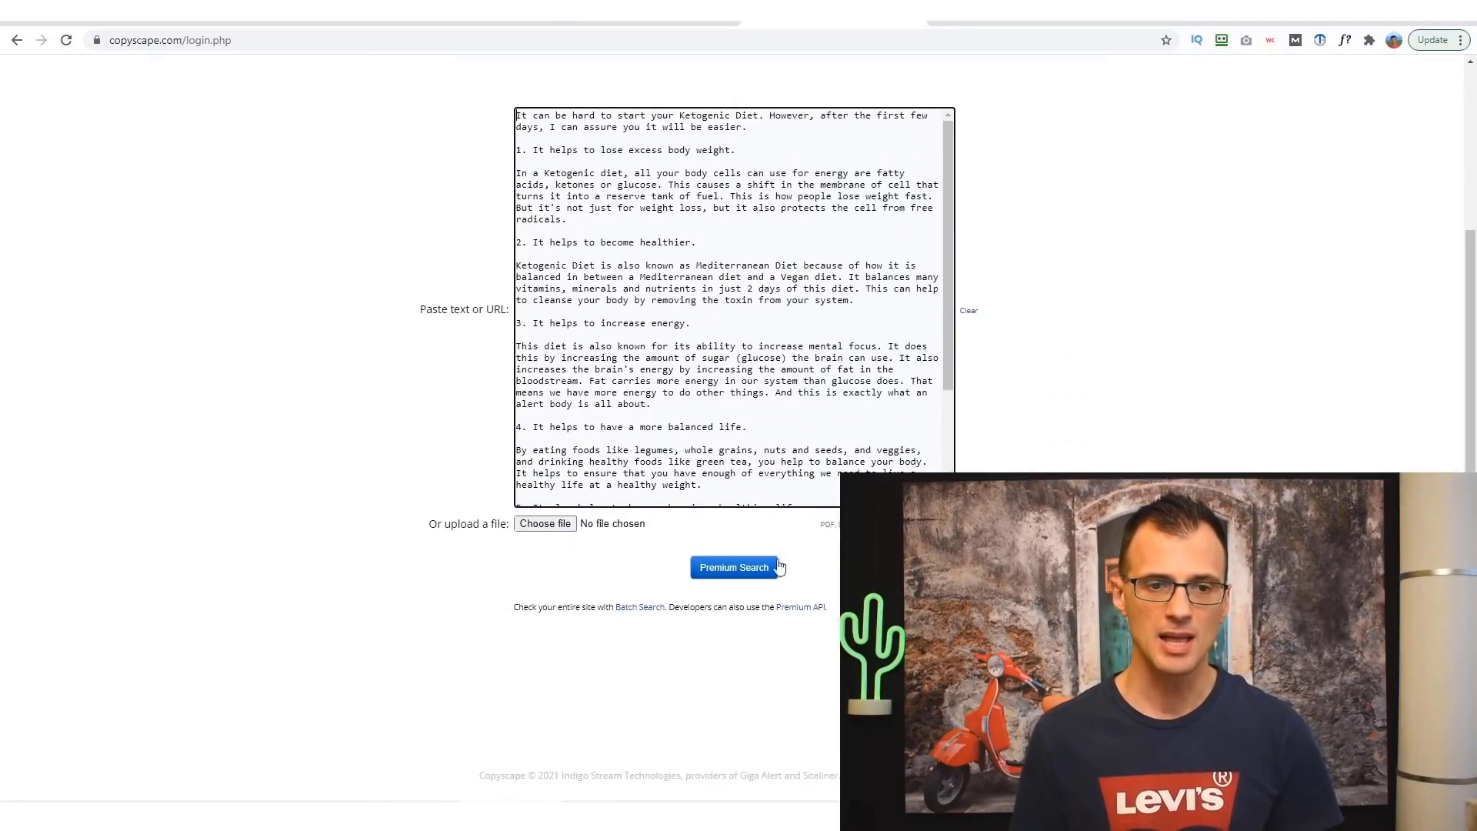
{"action": "scroll", "coordinate": [1240, 454], "scroll_direction": "up", "scroll_amount": 3}
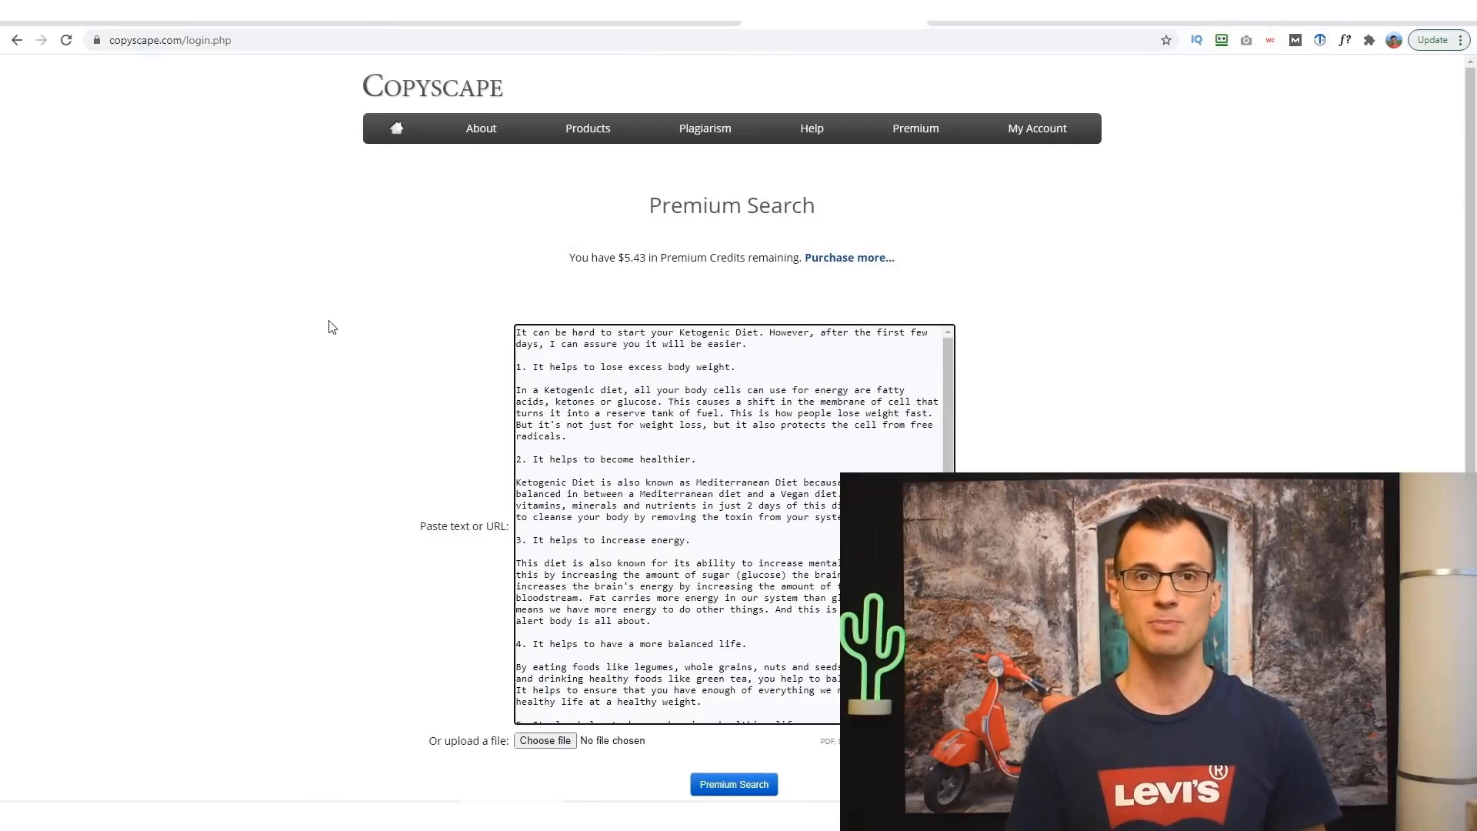
{"action": "scroll", "coordinate": [322, 338], "scroll_direction": "down", "scroll_amount": 3}
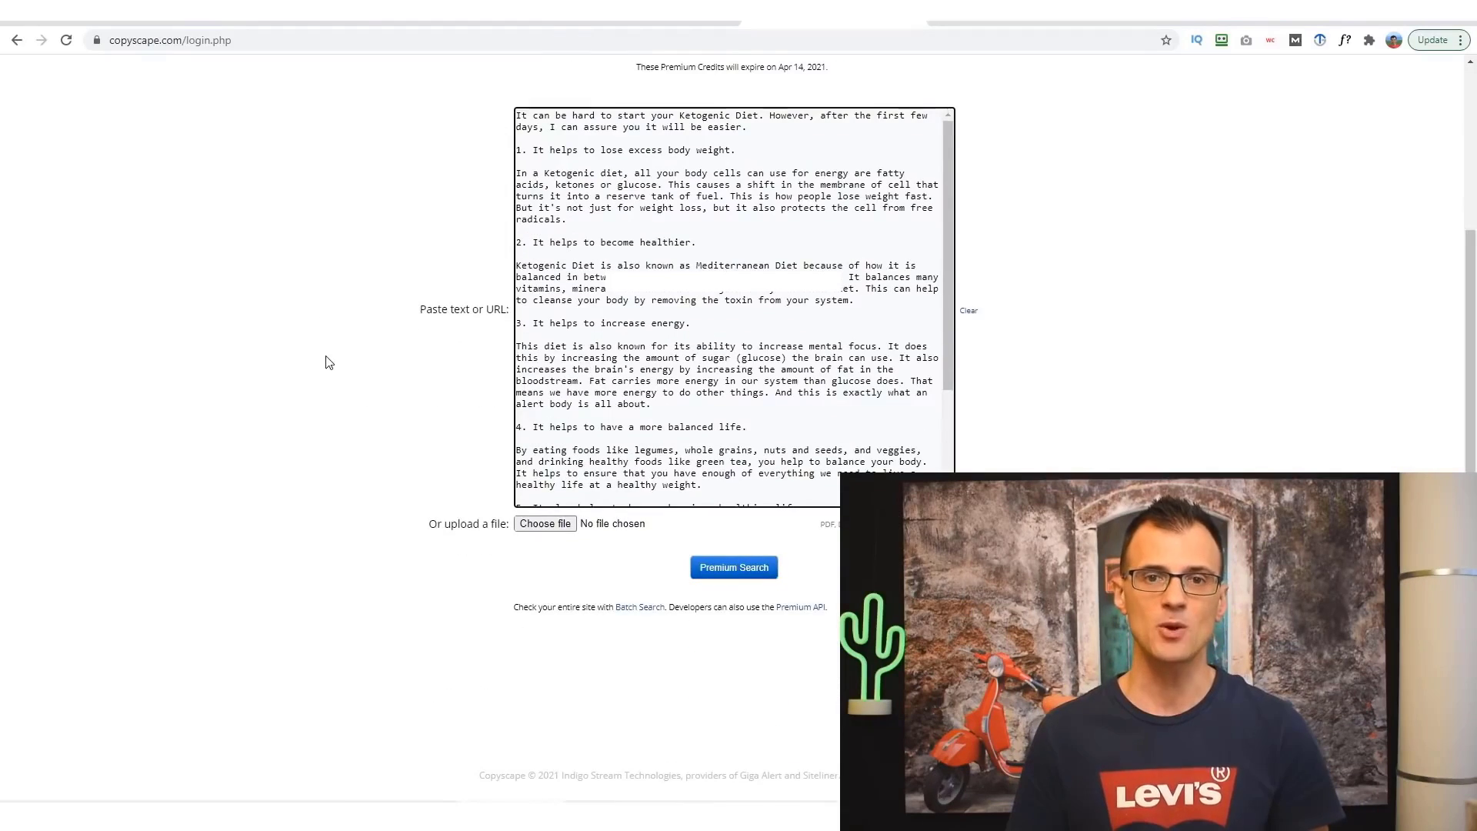
{"action": "left_click", "coordinate": [749, 579]}
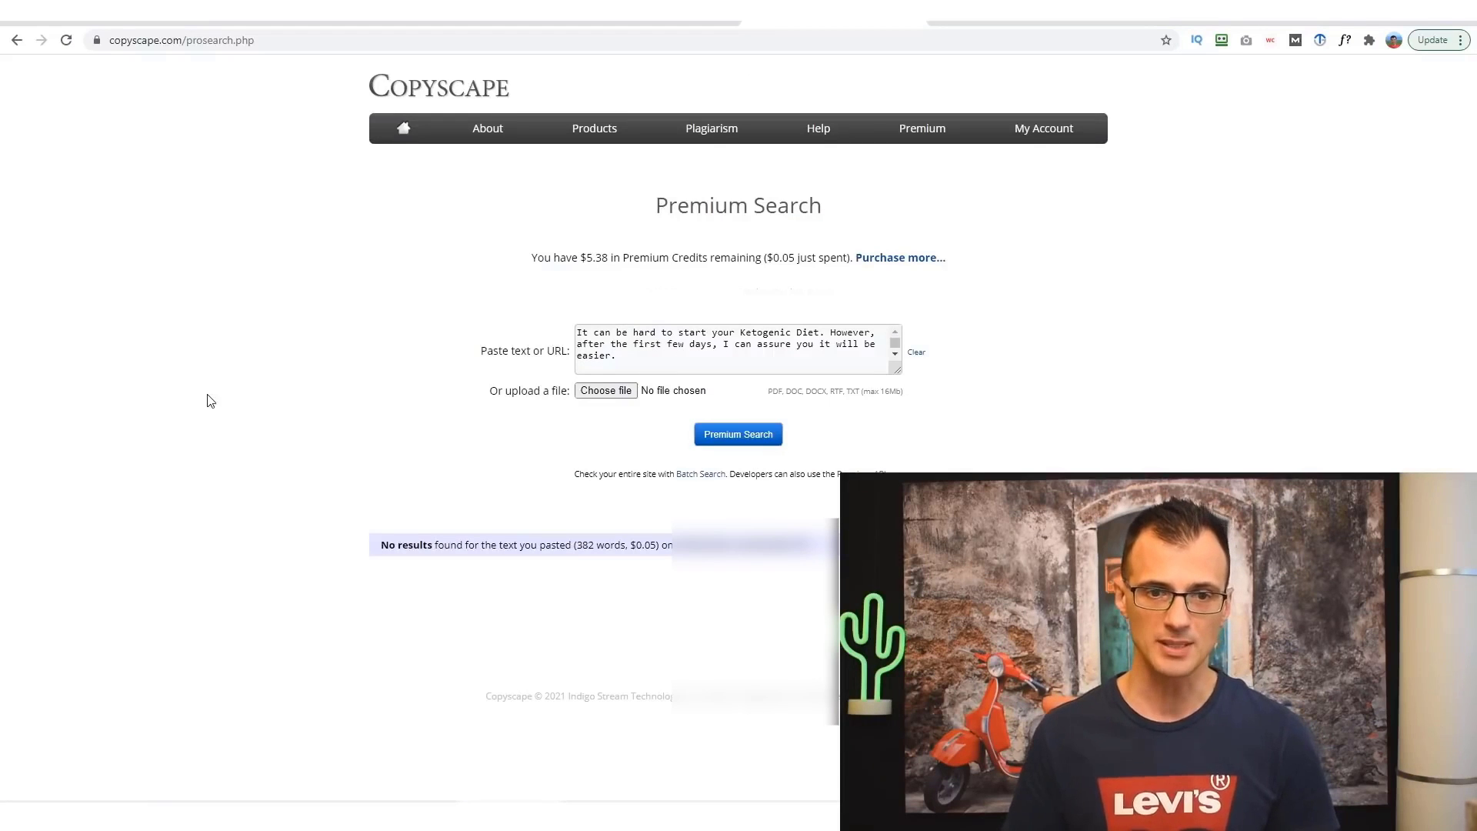
Highlight the 'No results found' line for the 382-word article, then clear it.
{"action": "left_click_drag", "start_coordinate": [331, 549], "coordinate": [569, 547]}
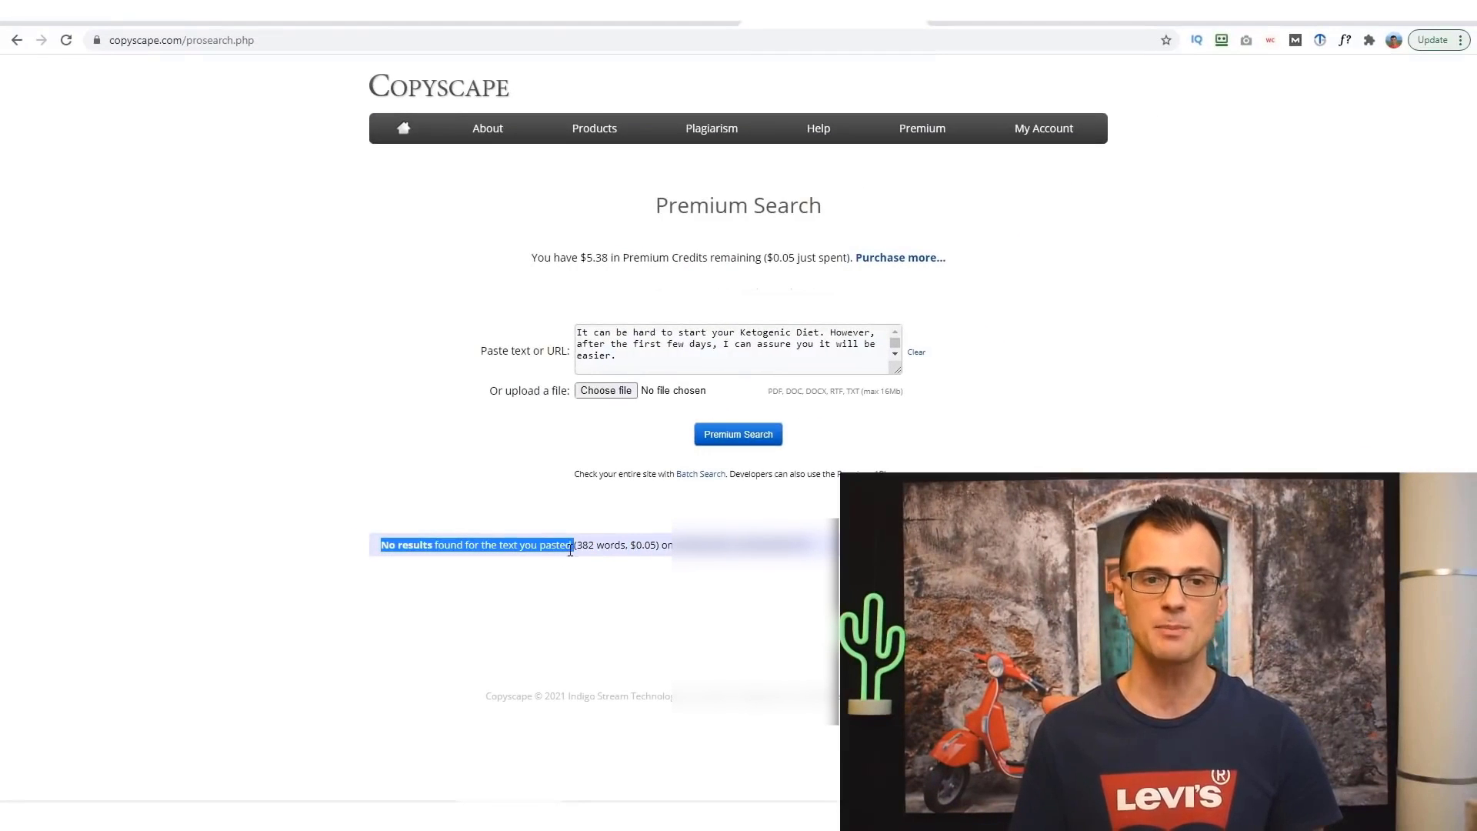
{"action": "left_click", "coordinate": [391, 460]}
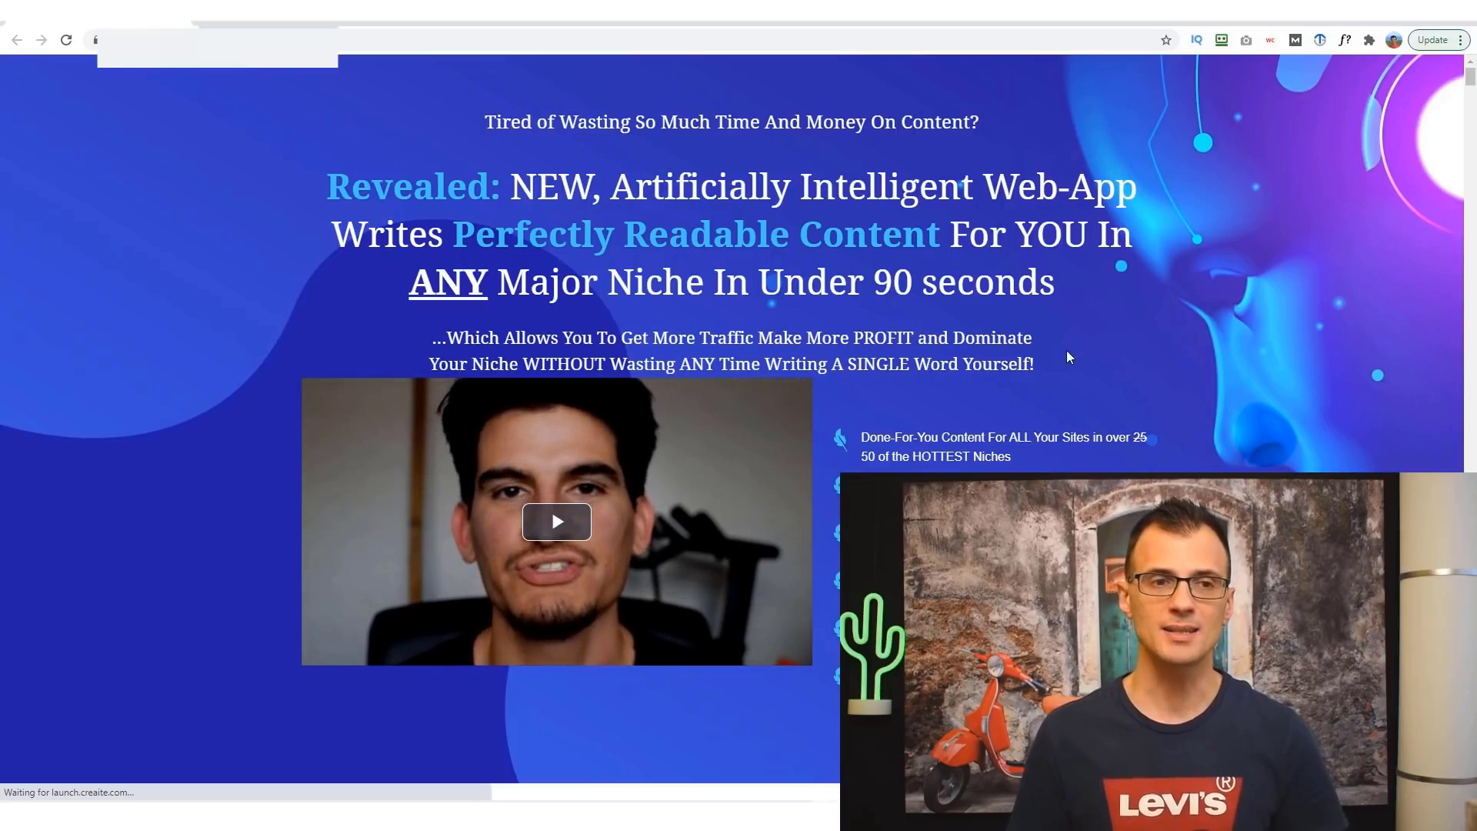
Scroll the Creaite sales page and highlight 'Readable Content' in the AI web-app headline.
{"action": "scroll", "coordinate": [1472, 83], "scroll_direction": "down", "scroll_amount": 3}
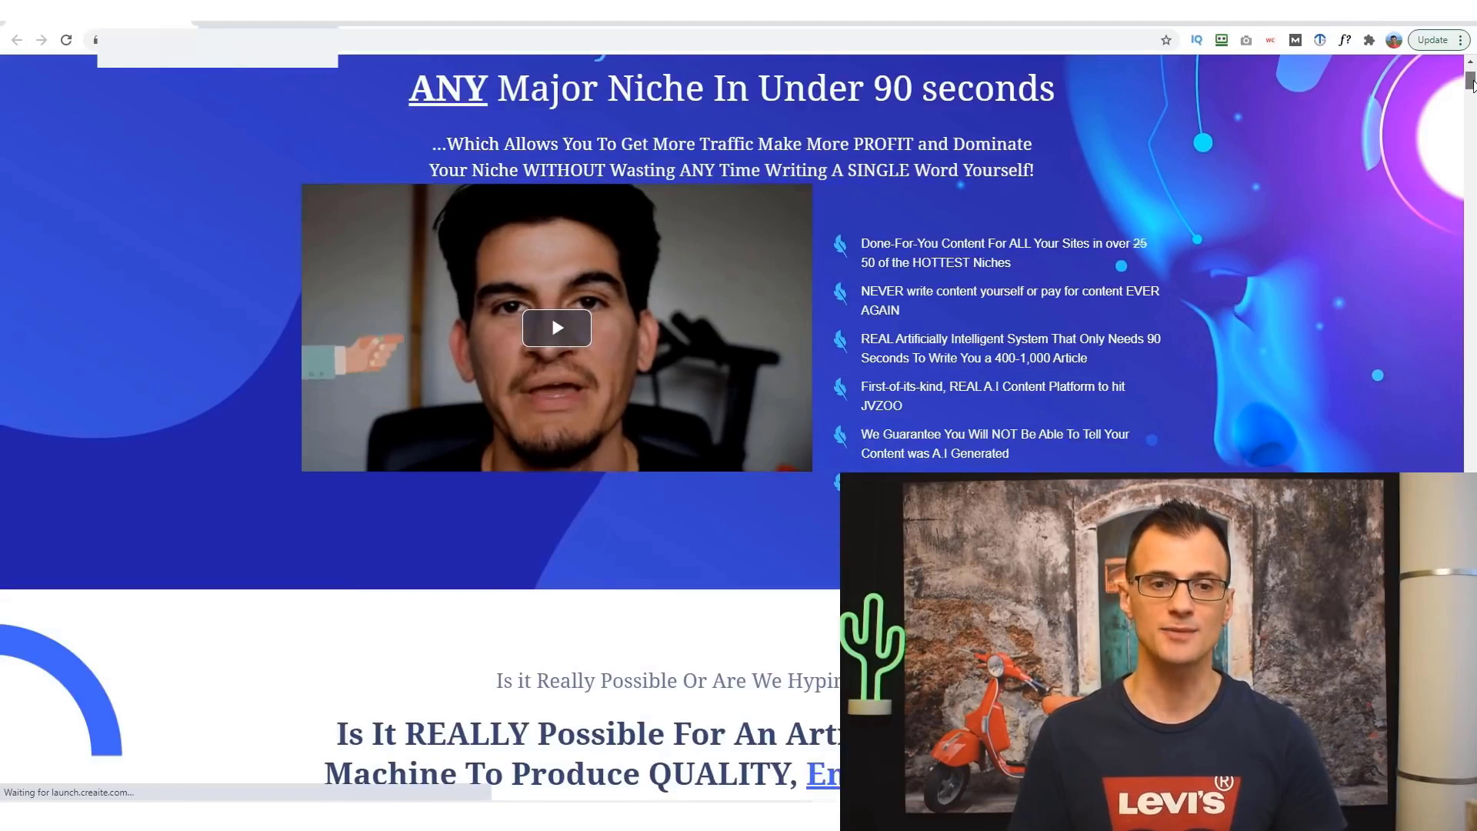
{"action": "scroll", "coordinate": [1470, 80], "scroll_direction": "up", "scroll_amount": 3}
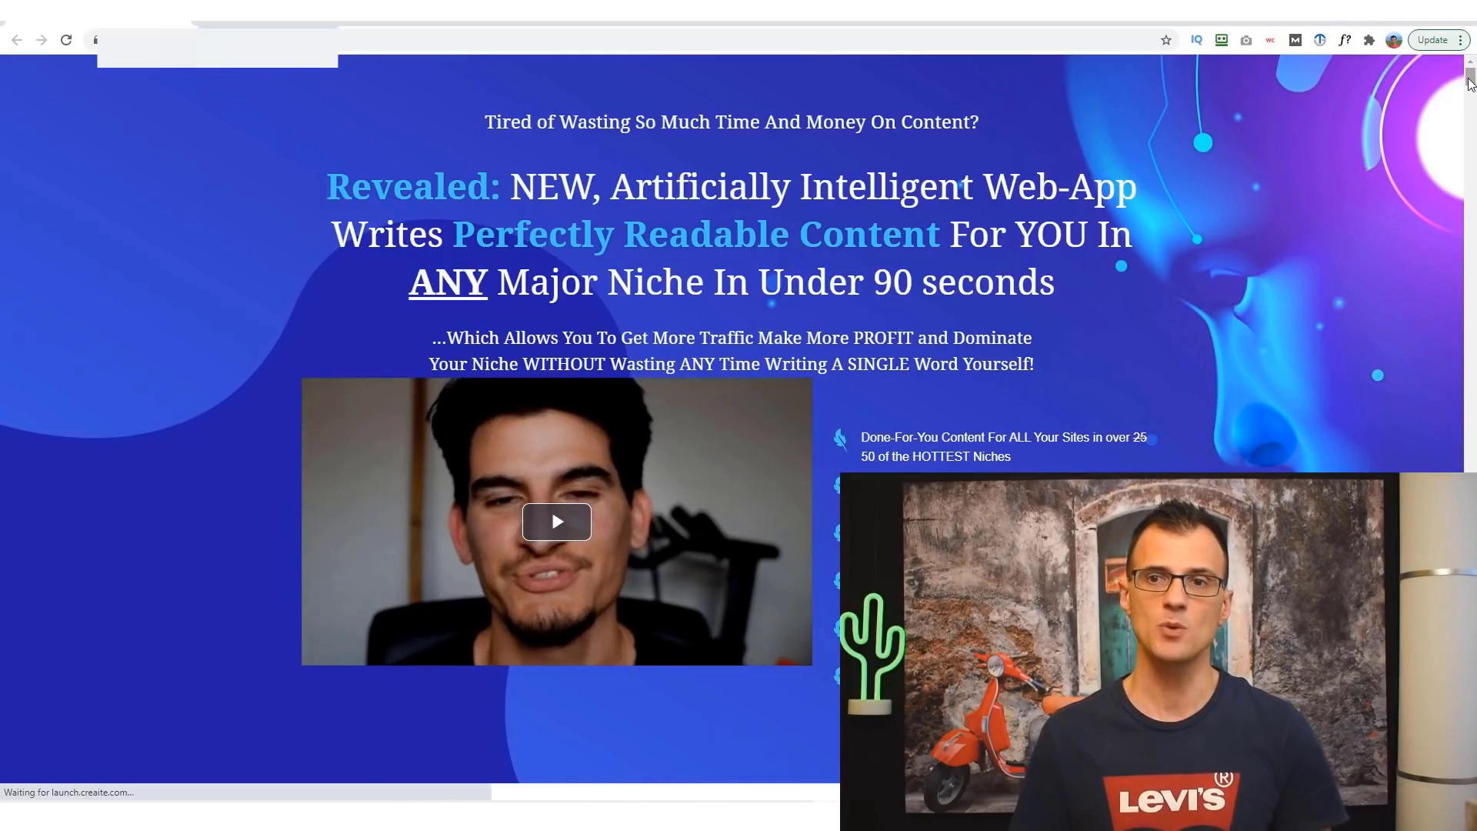
{"action": "scroll", "coordinate": [1471, 80], "scroll_direction": "down", "scroll_amount": 1}
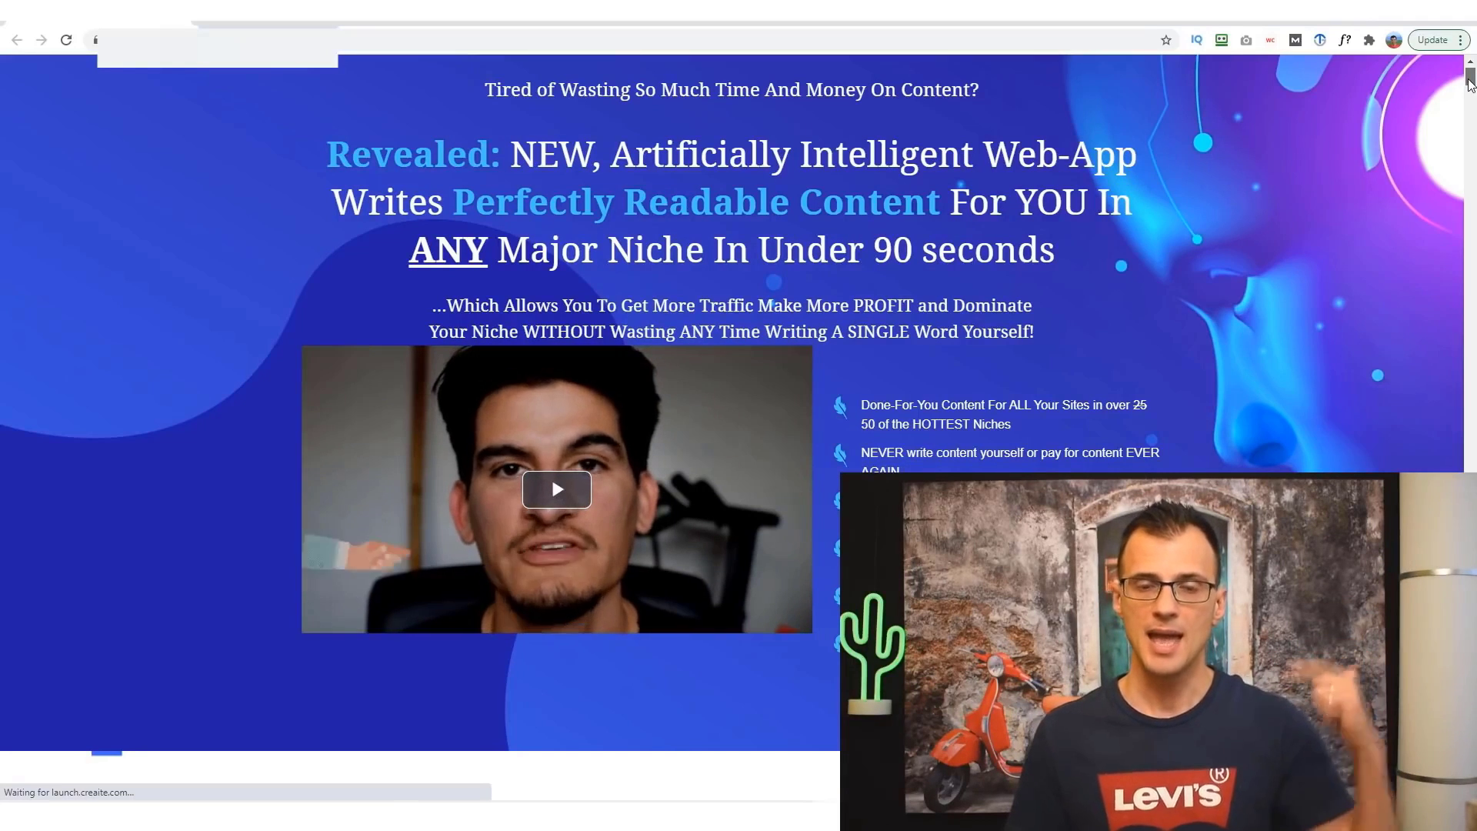
{"action": "left_click_drag", "start_coordinate": [1469, 79], "coordinate": [1469, 84]}
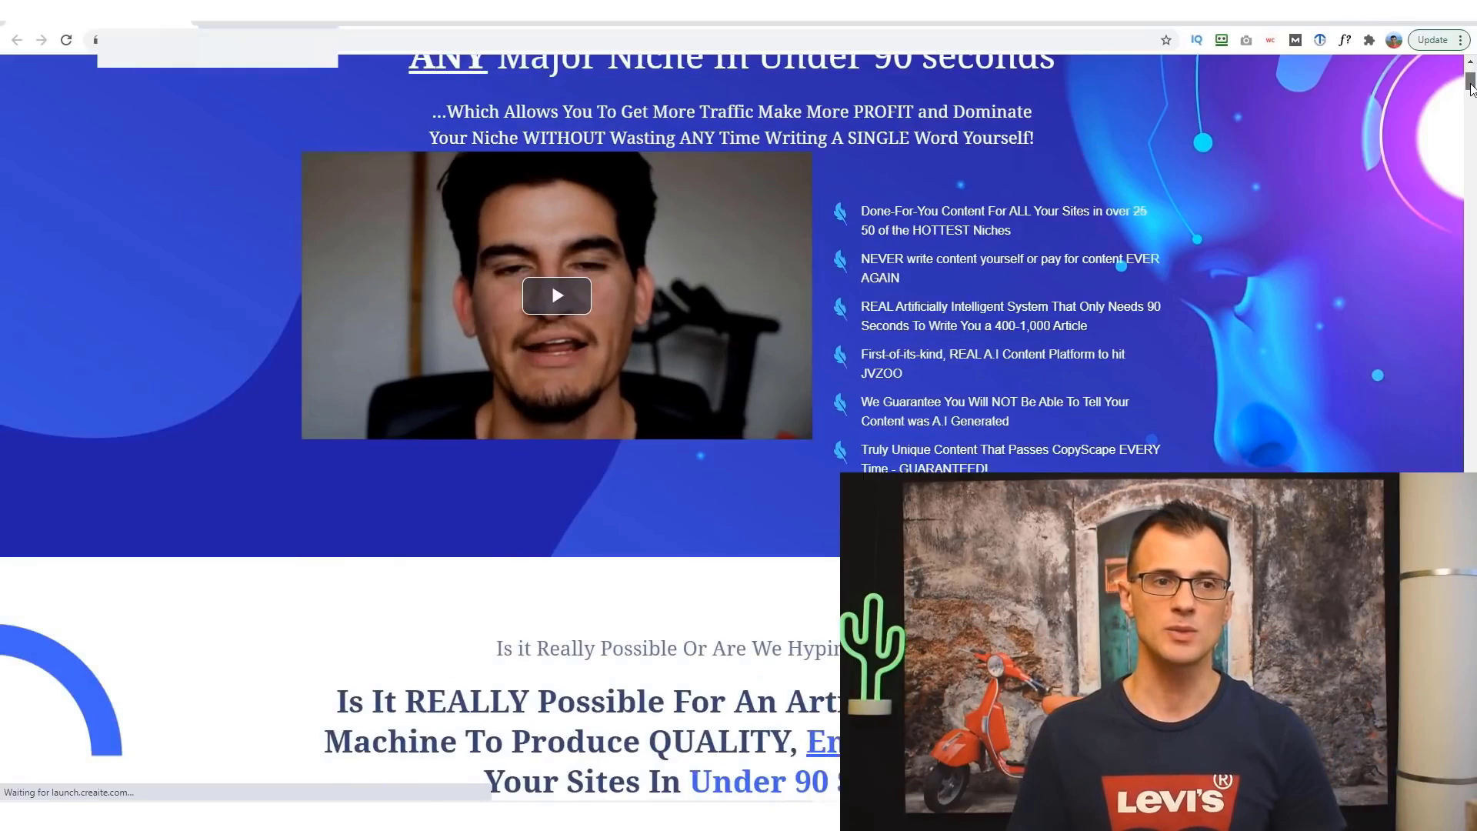
{"action": "scroll", "coordinate": [1470, 89], "scroll_direction": "down", "scroll_amount": 7}
{"action": "scroll", "coordinate": [1470, 88], "scroll_direction": "up", "scroll_amount": 10}
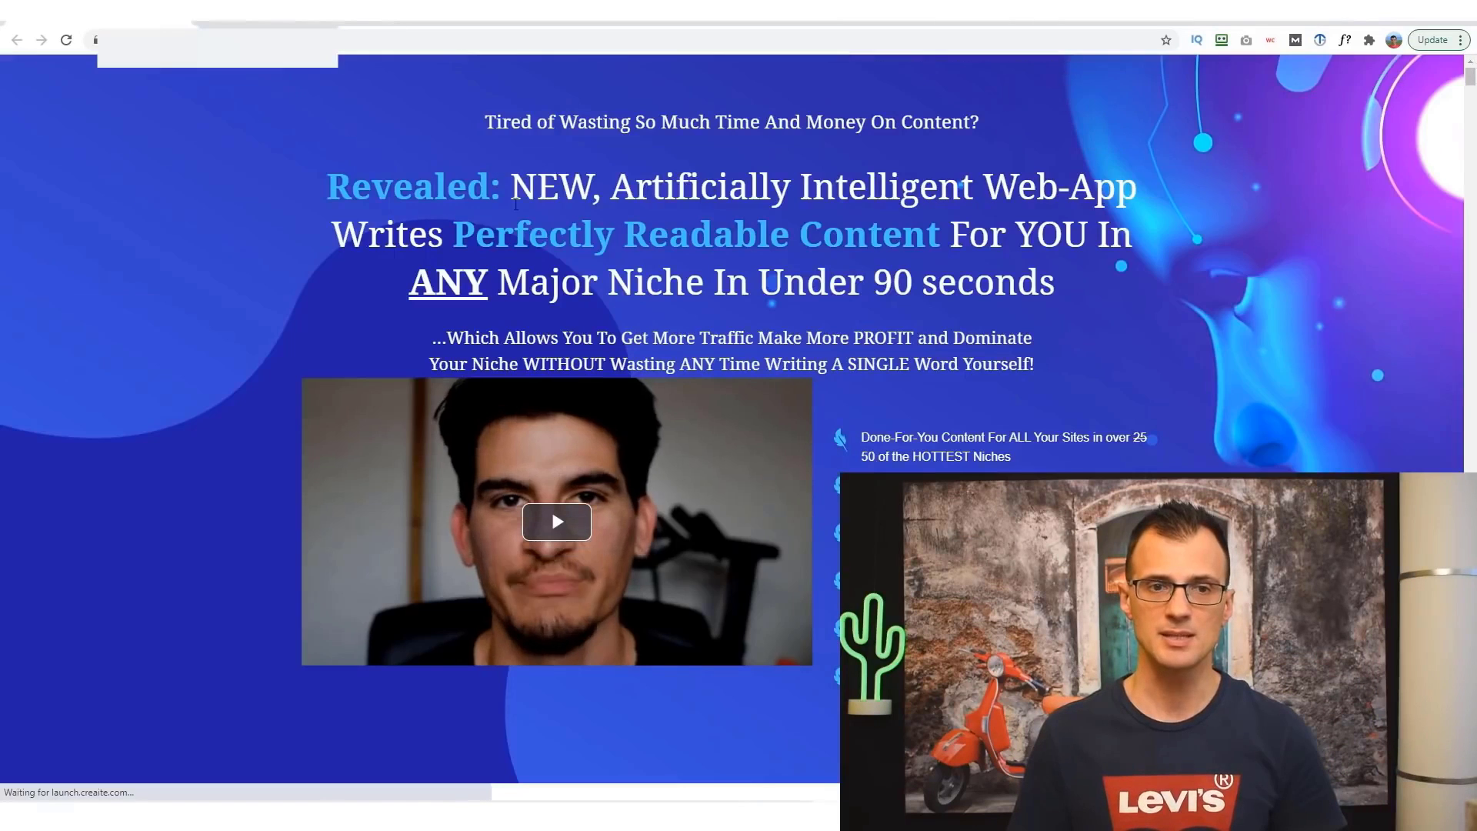
{"action": "left_click_drag", "start_coordinate": [594, 187], "coordinate": [953, 264]}
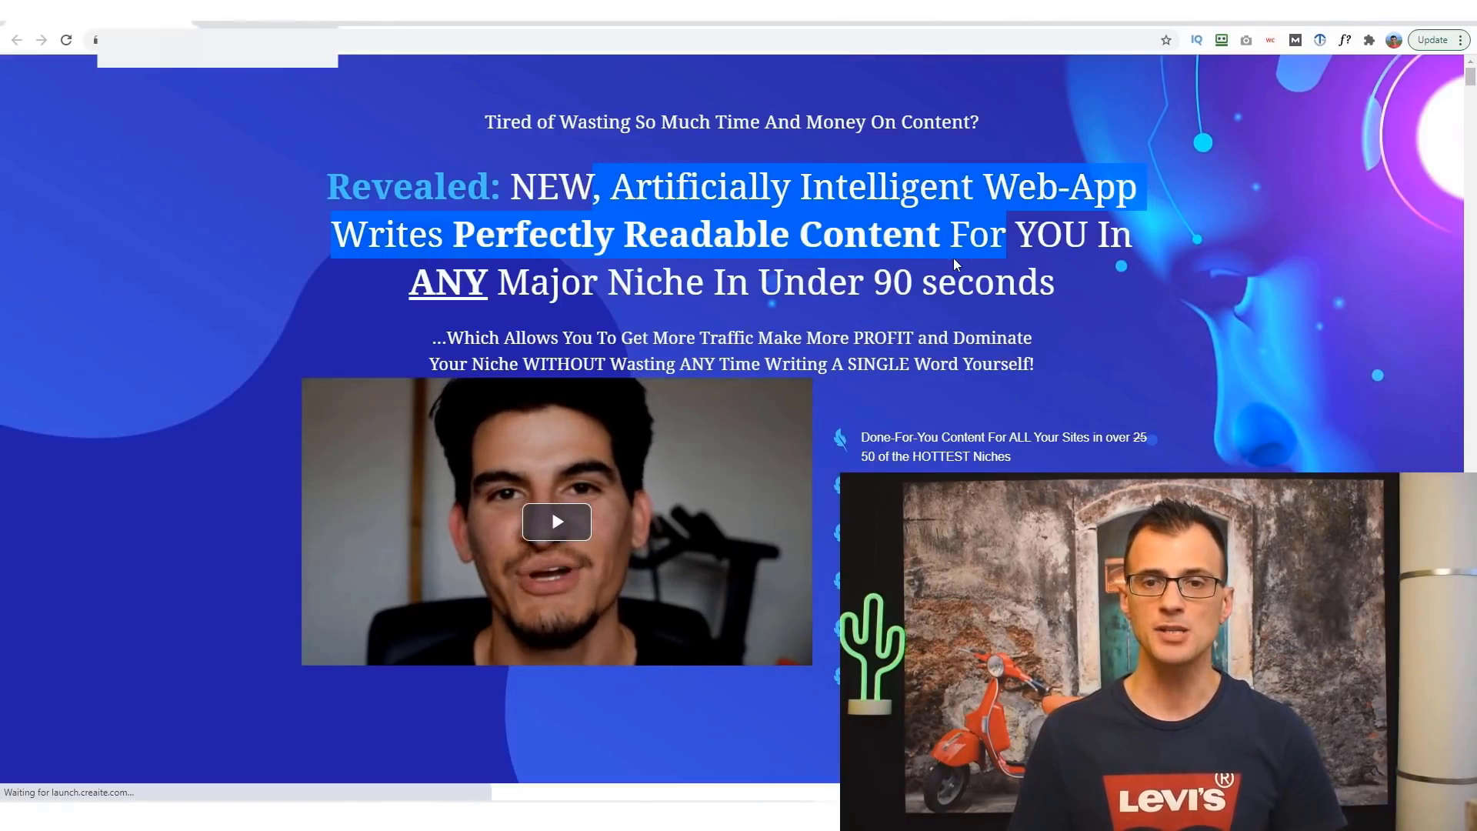
{"action": "left_click", "coordinate": [613, 221]}
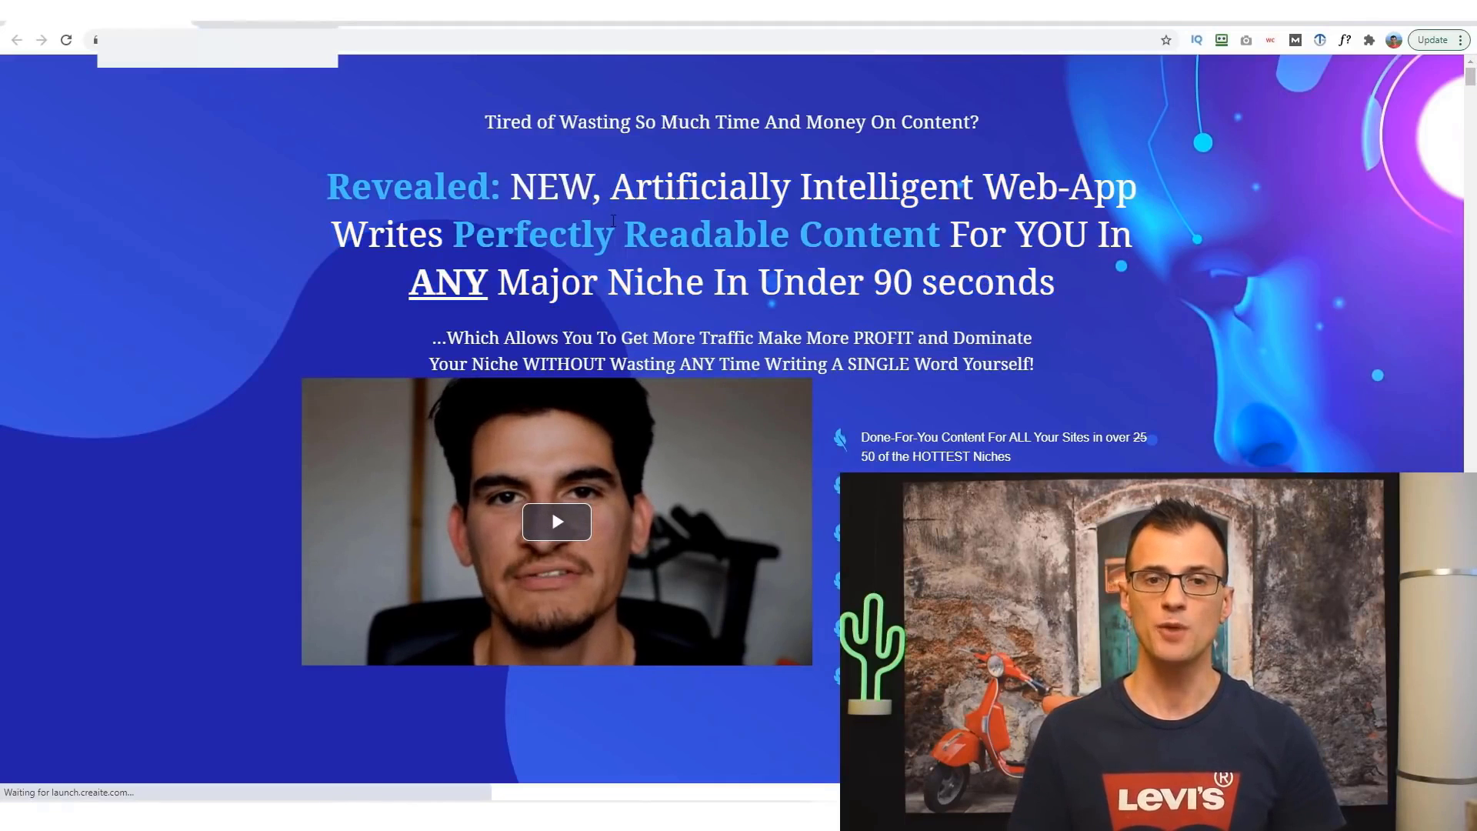
{"action": "left_click_drag", "start_coordinate": [620, 231], "coordinate": [942, 238]}
{"action": "left_click", "coordinate": [775, 282]}
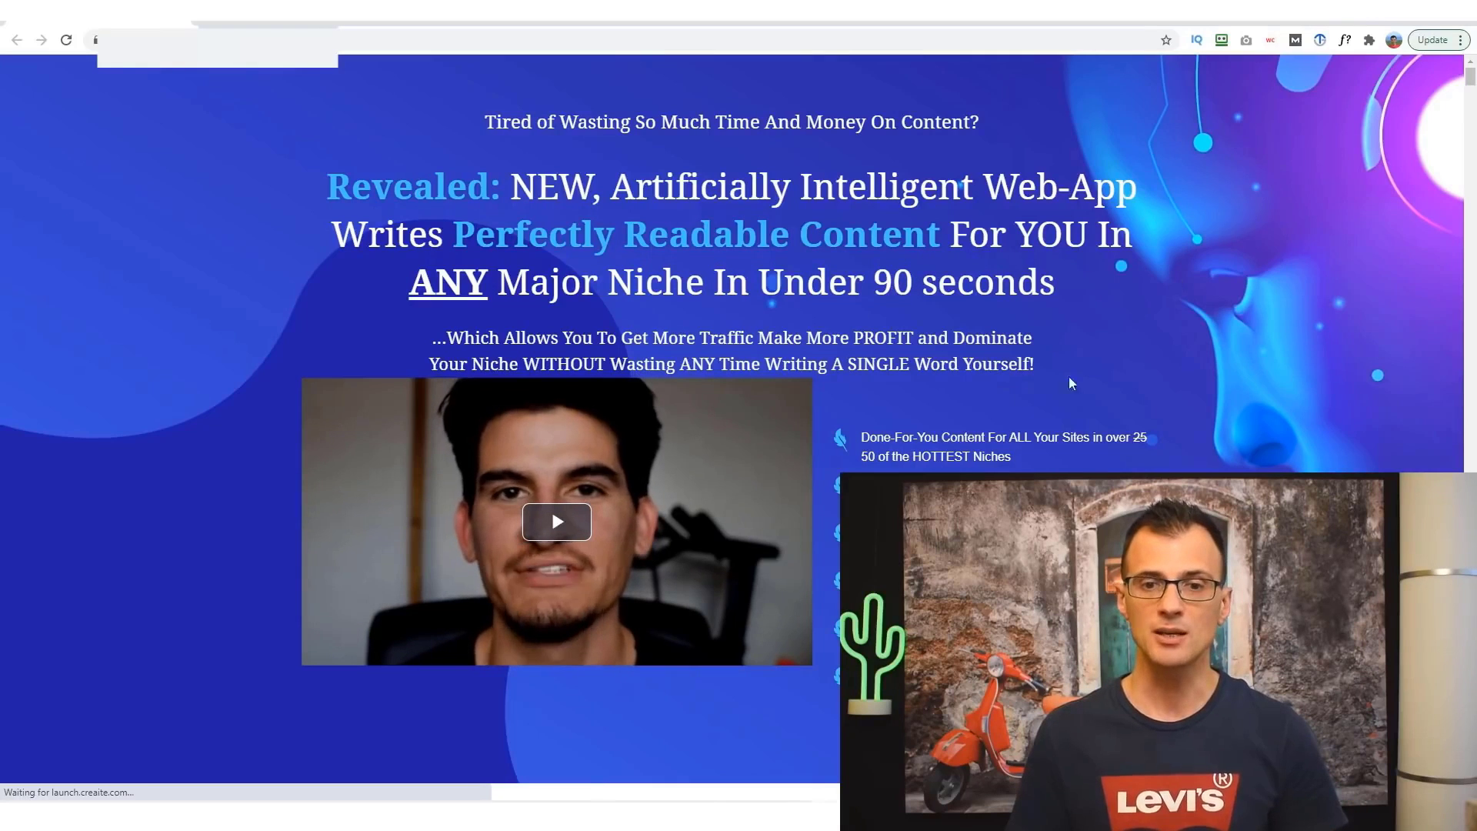
{"action": "left_click_drag", "start_coordinate": [1469, 74], "coordinate": [1472, 104]}
Scroll into the outsourcing nightmares section, highlighting the heading about content creation being painful.
{"action": "scroll", "coordinate": [660, 277], "scroll_direction": "down", "scroll_amount": 8}
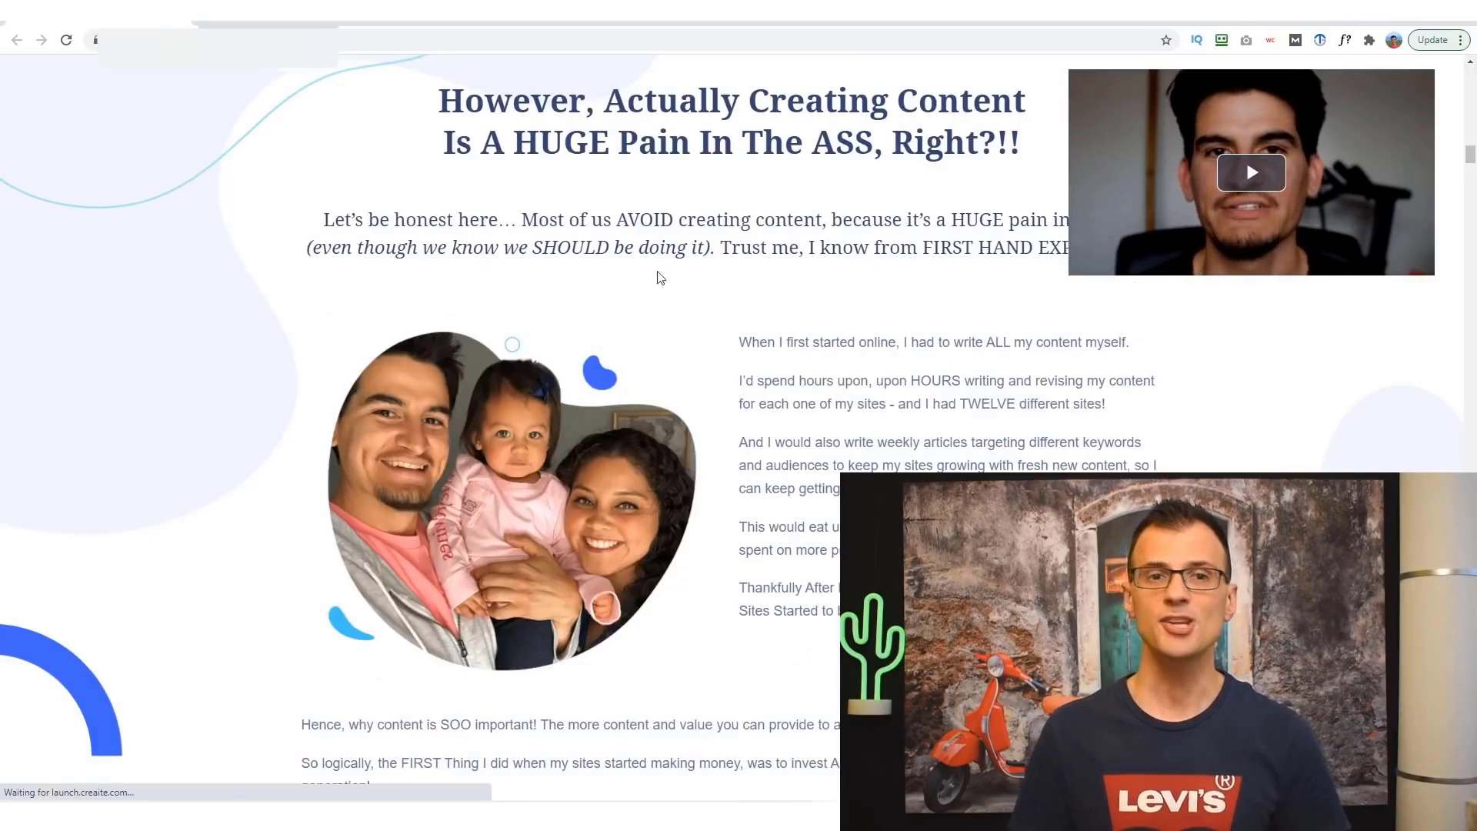
{"action": "left_click_drag", "start_coordinate": [520, 114], "coordinate": [521, 131]}
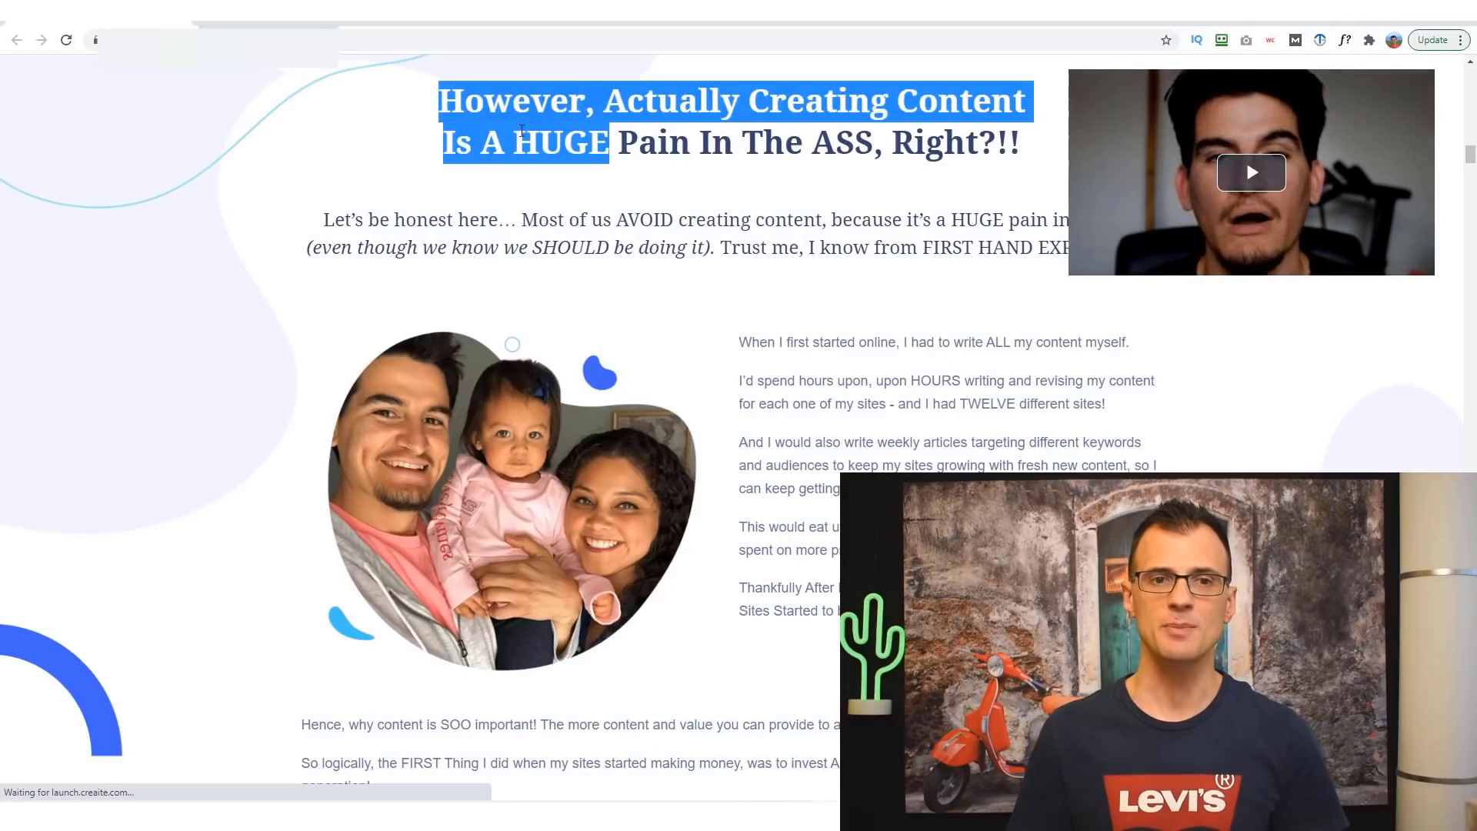
{"action": "left_click", "coordinate": [863, 398]}
{"action": "scroll", "coordinate": [851, 408], "scroll_direction": "down", "scroll_amount": 8}
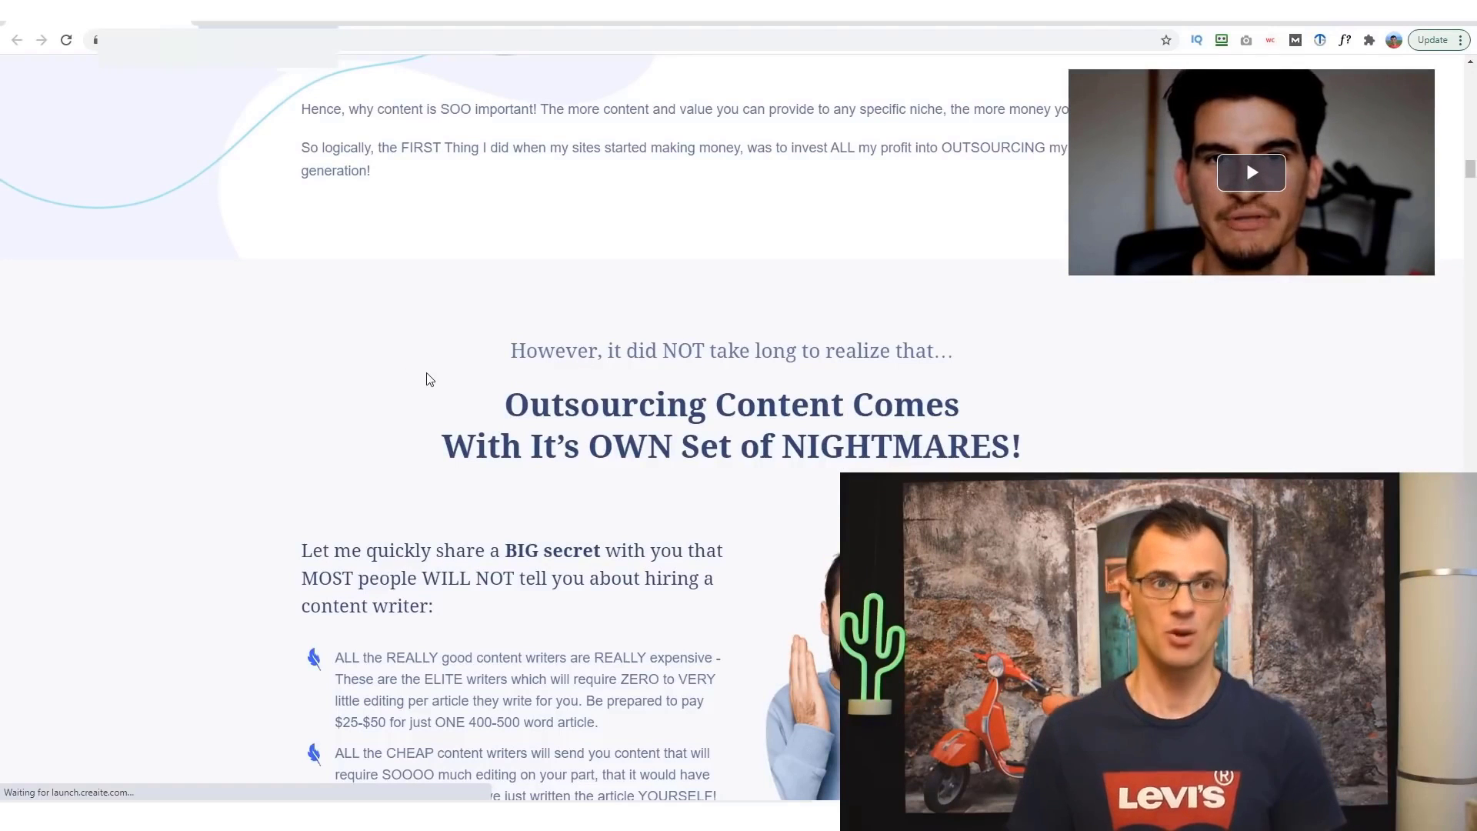
{"action": "scroll", "coordinate": [406, 373], "scroll_direction": "down", "scroll_amount": 1}
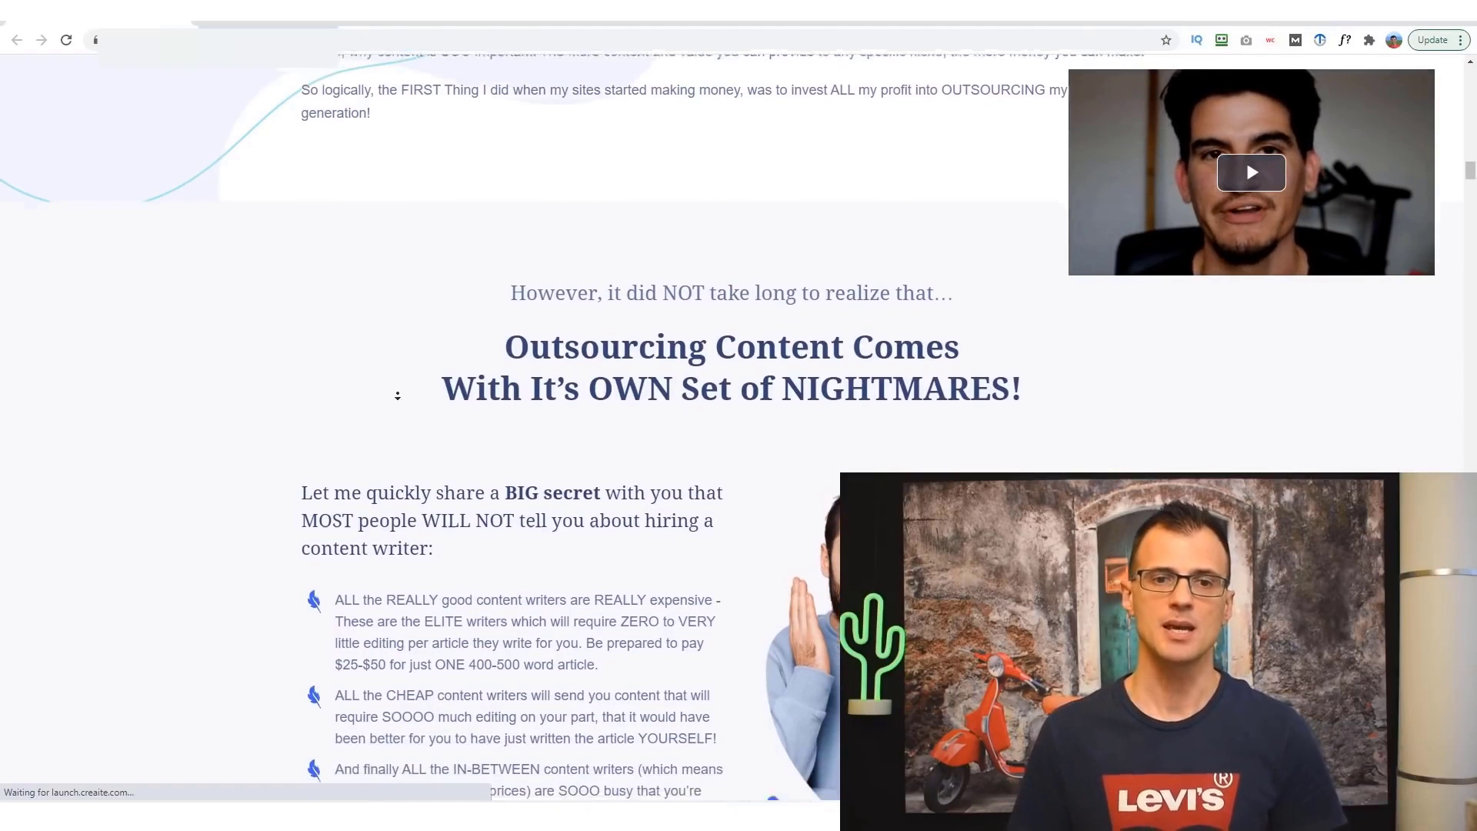
{"action": "mouse_move", "coordinate": [506, 317]}
{"action": "left_mouse_down"}
{"action": "mouse_move", "coordinate": [884, 323]}
{"action": "mouse_move", "coordinate": [1010, 360]}
{"action": "left_mouse_up"}
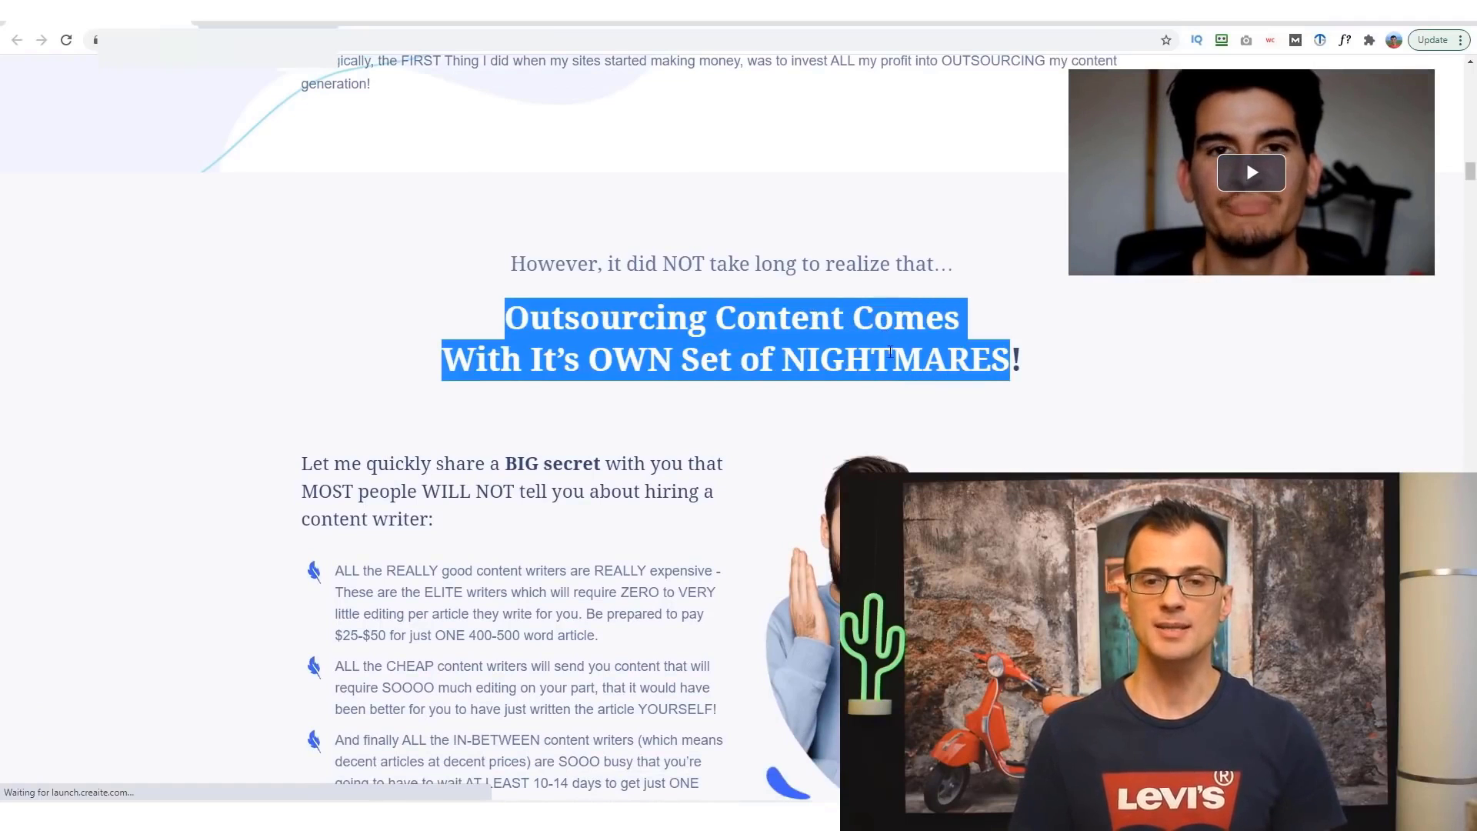
Autoscroll down and highlight the $25-$50 price in the first outsourcing bullet.
{"action": "middle_click", "coordinate": [316, 411]}
{"action": "scroll", "coordinate": [317, 411], "scroll_direction": "down", "scroll_amount": 5}
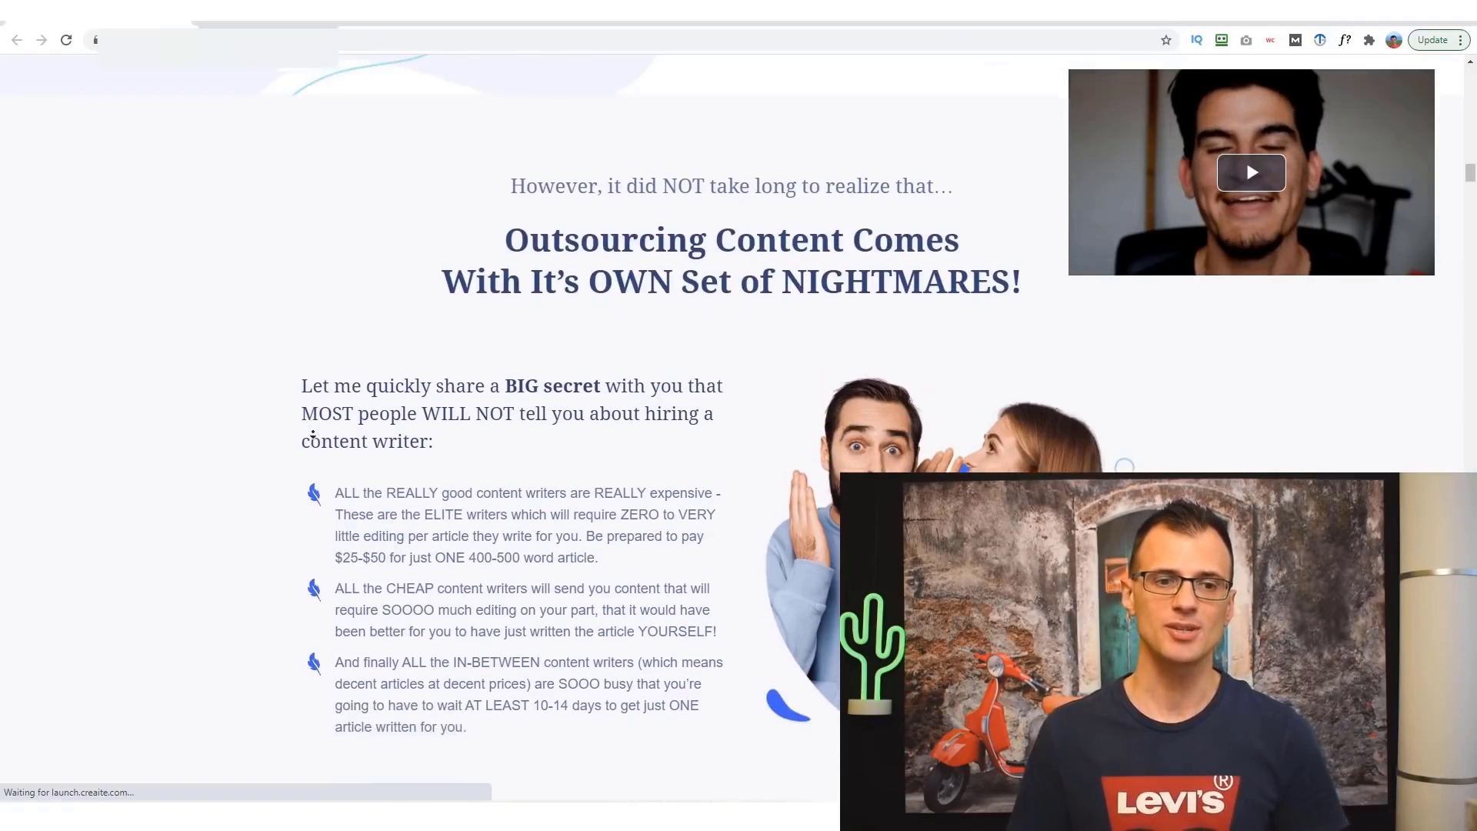
{"action": "scroll", "coordinate": [506, 436], "scroll_direction": "down", "scroll_amount": 2}
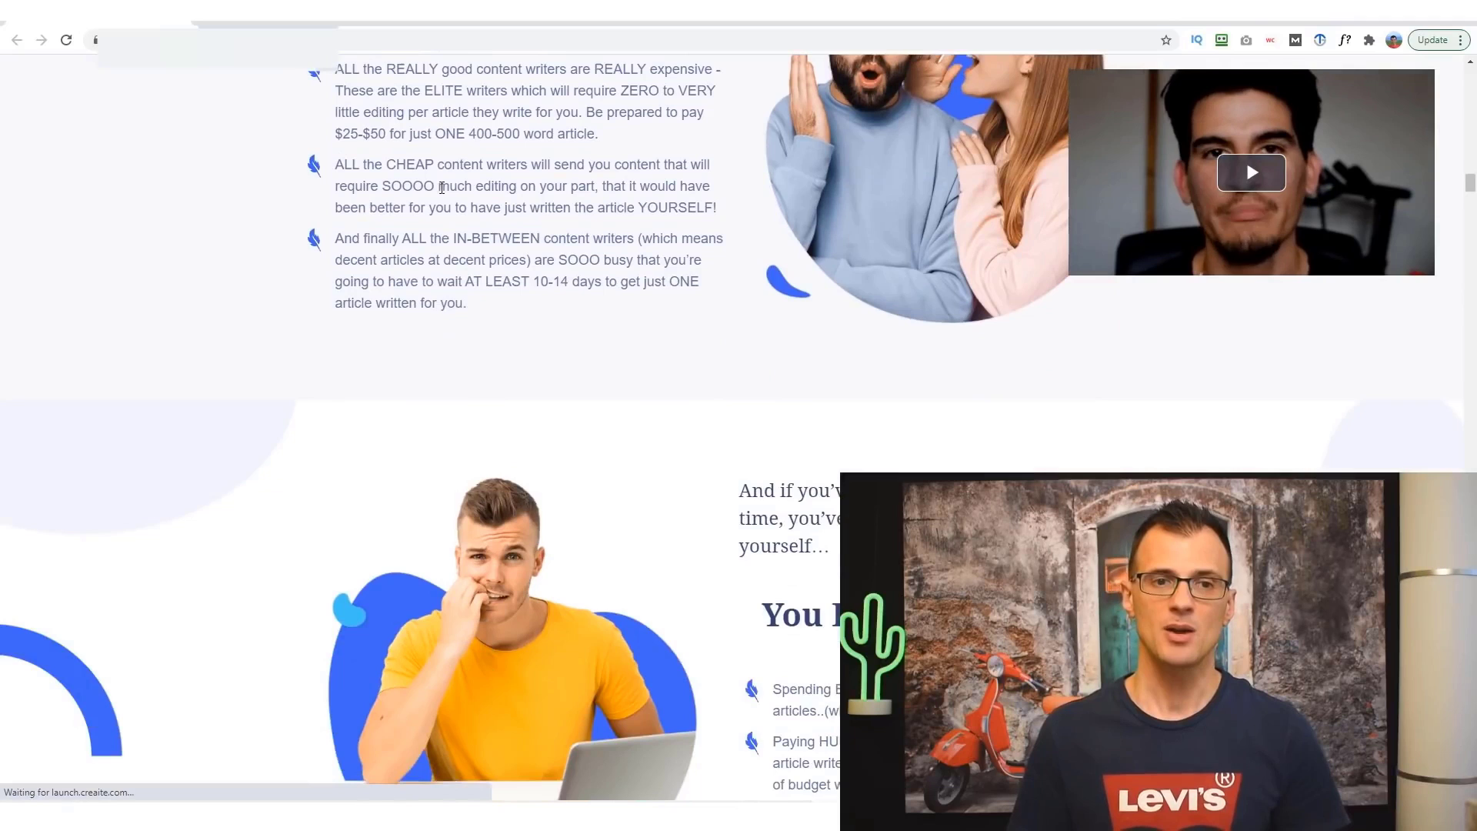
{"action": "scroll", "coordinate": [478, 386], "scroll_direction": "up", "scroll_amount": 2}
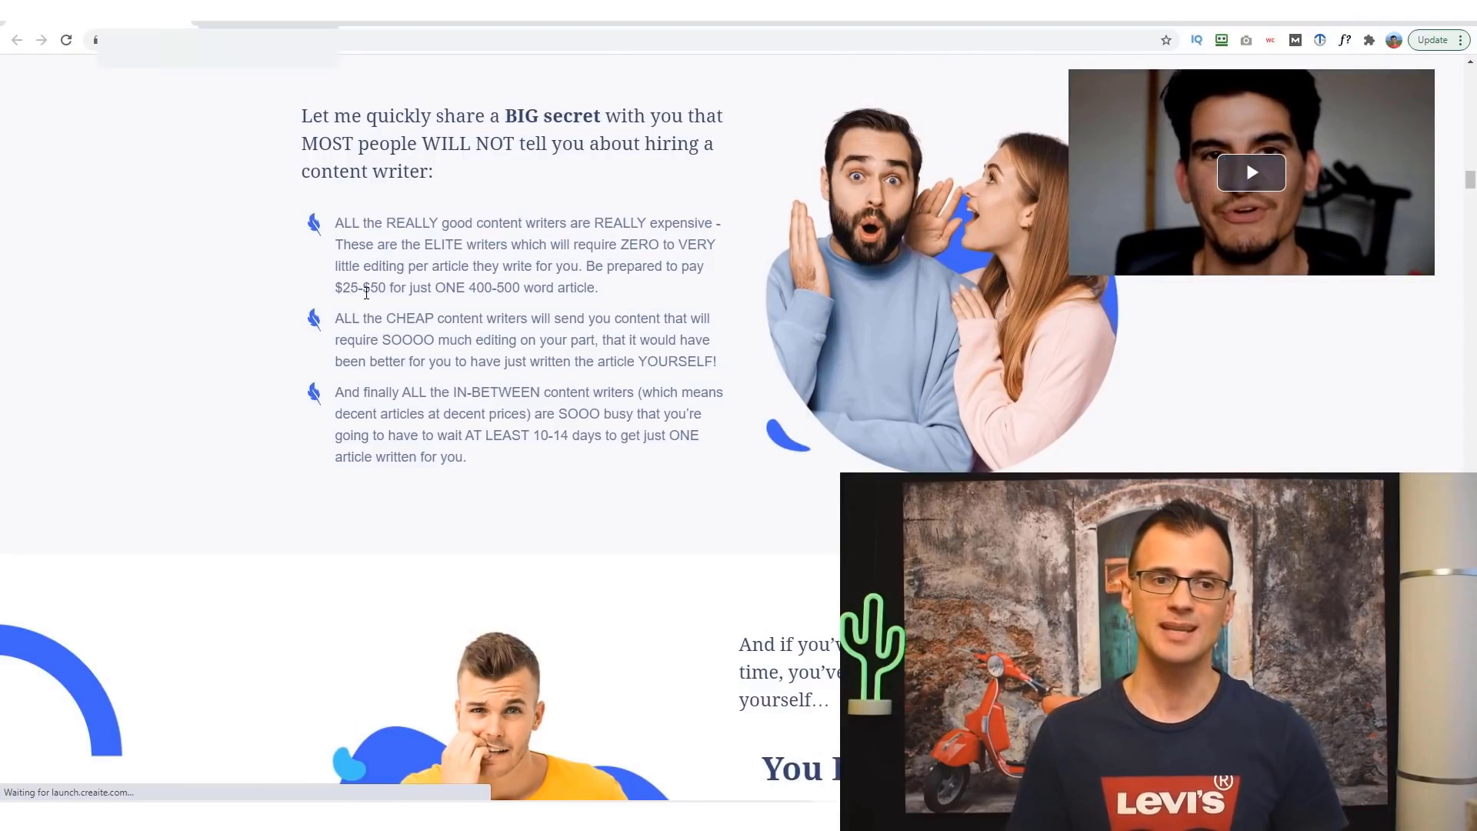
{"action": "left_click_drag", "start_coordinate": [350, 287], "coordinate": [555, 288]}
{"action": "left_click", "coordinate": [395, 321]}
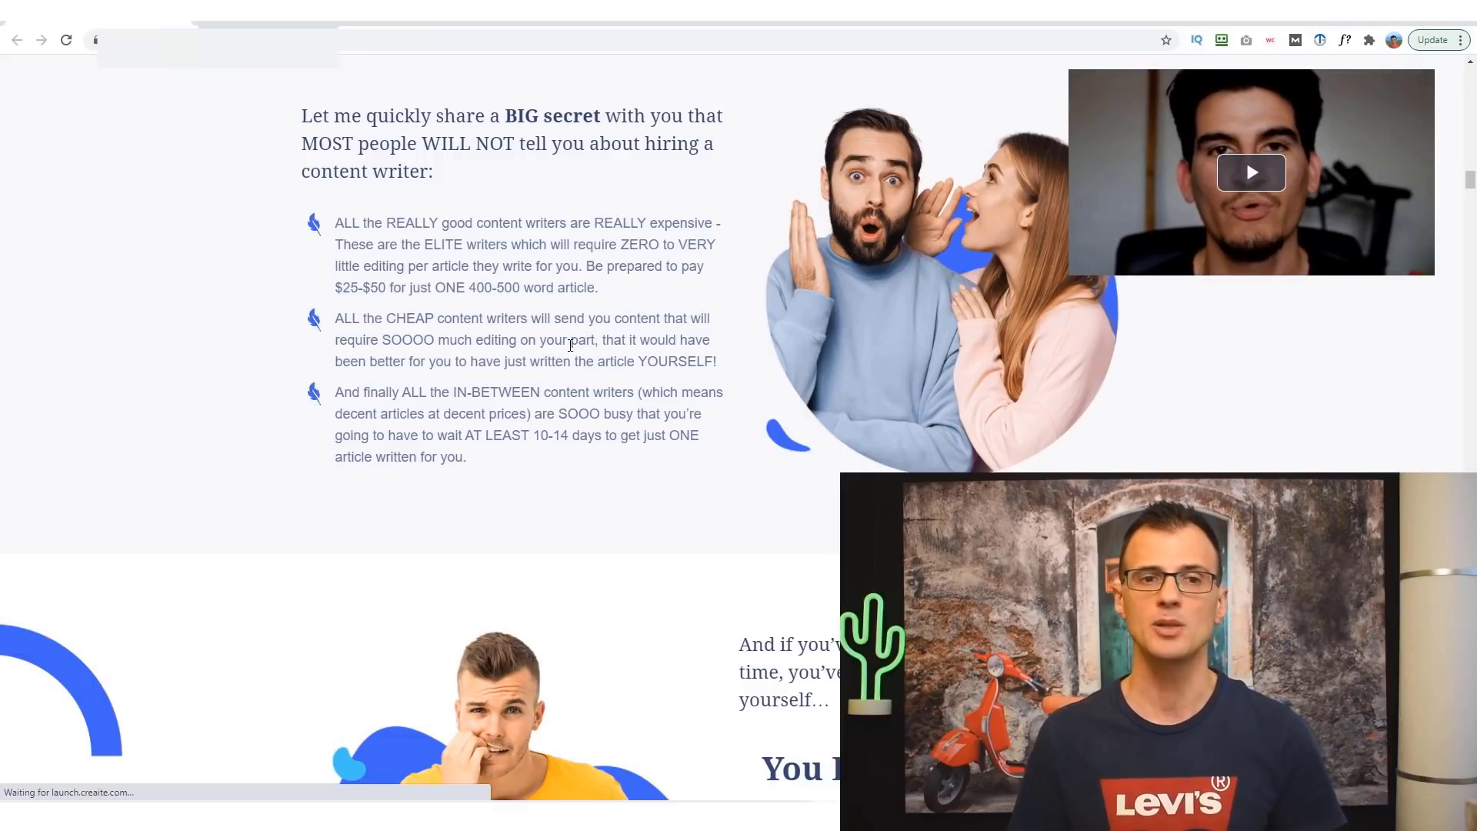
Scroll past the Creaite intro and demo video to the sample articles, showing Arthritis.
{"action": "scroll", "coordinate": [538, 339], "scroll_direction": "down", "scroll_amount": 1}
{"action": "scroll", "coordinate": [521, 329], "scroll_direction": "down", "scroll_amount": 3}
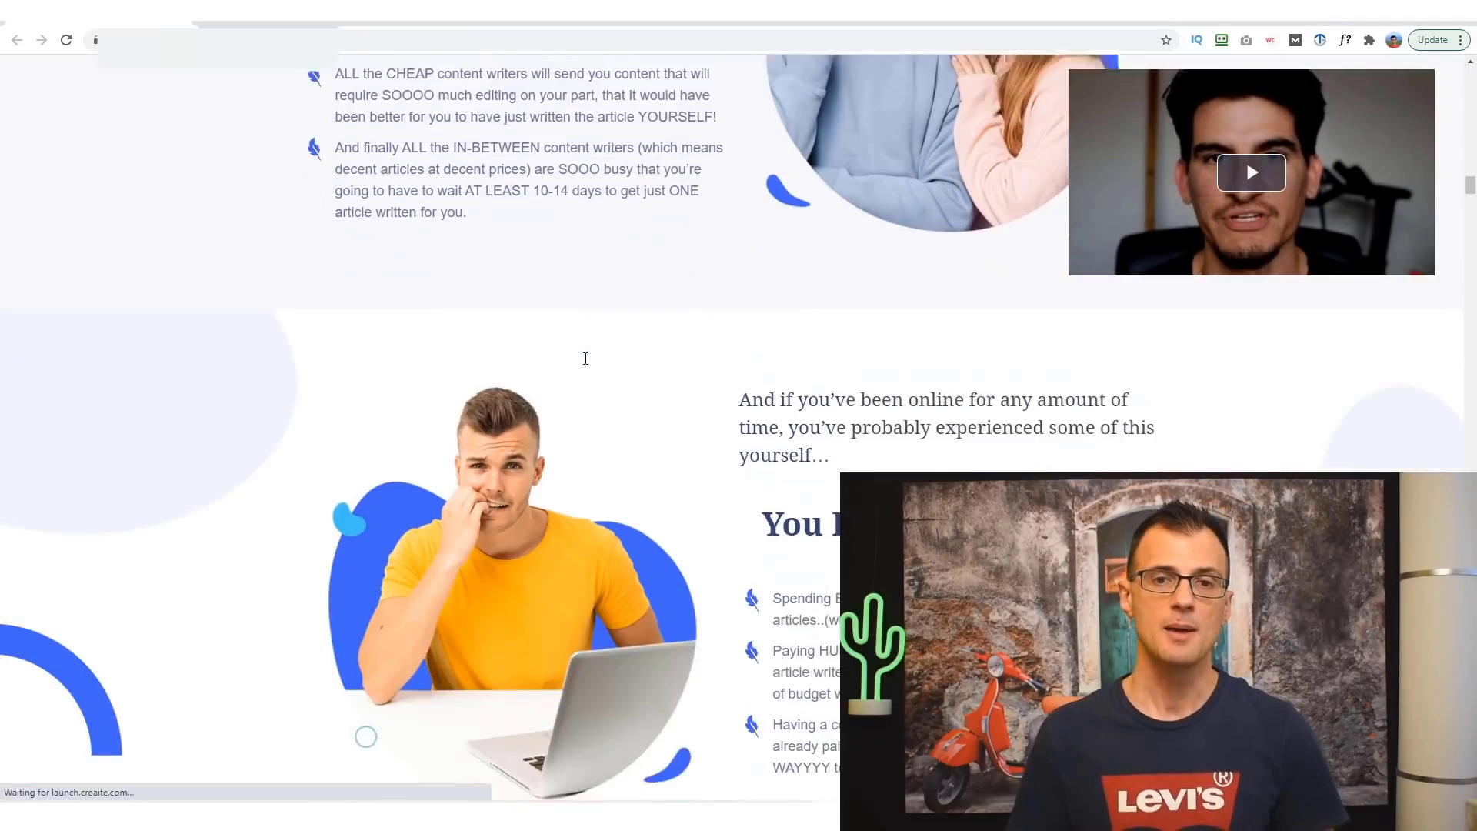
{"action": "scroll", "coordinate": [587, 356], "scroll_direction": "up", "scroll_amount": 4}
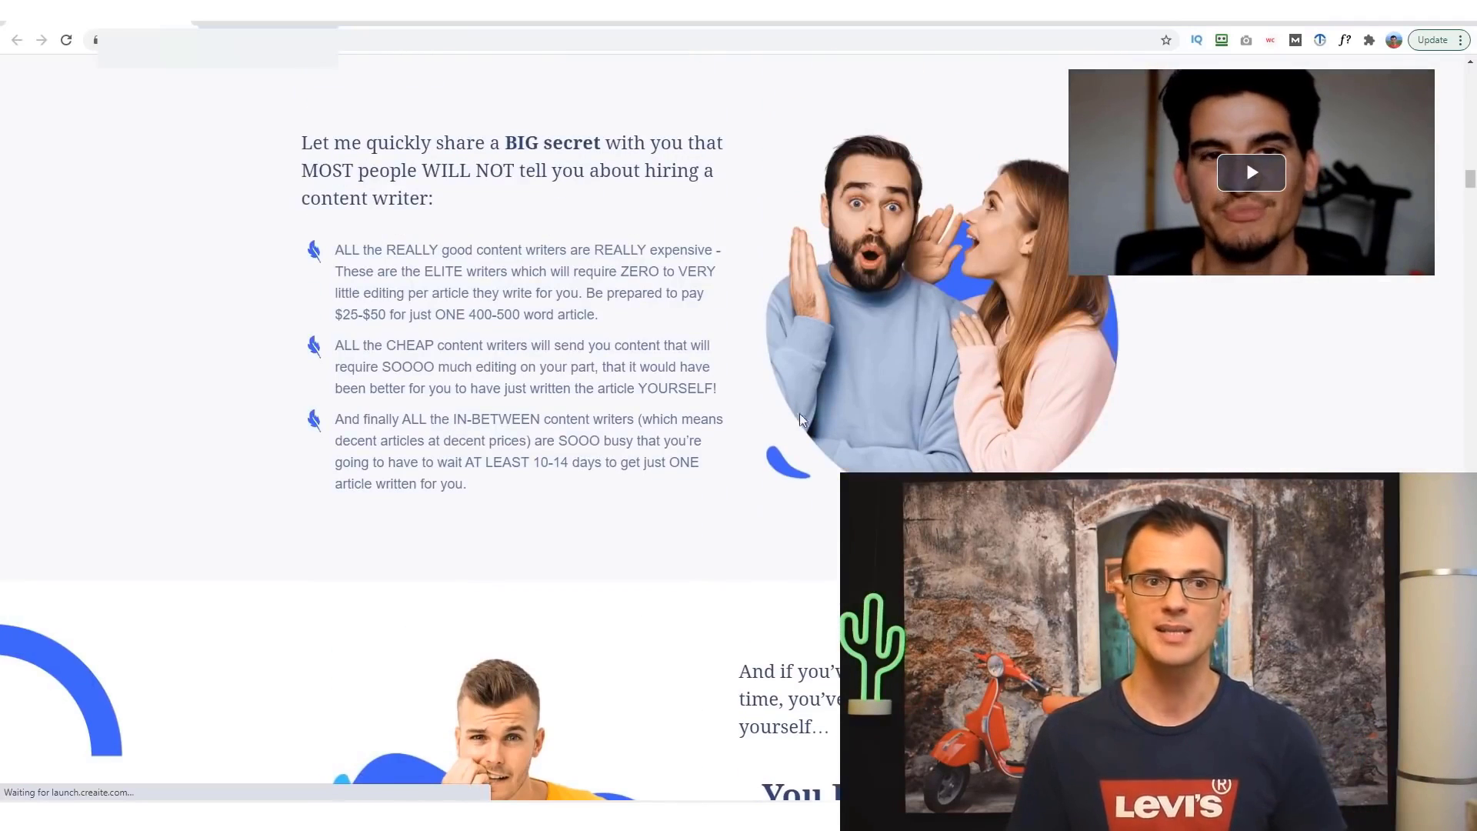
{"action": "scroll", "coordinate": [681, 293], "scroll_direction": "down", "scroll_amount": 20}
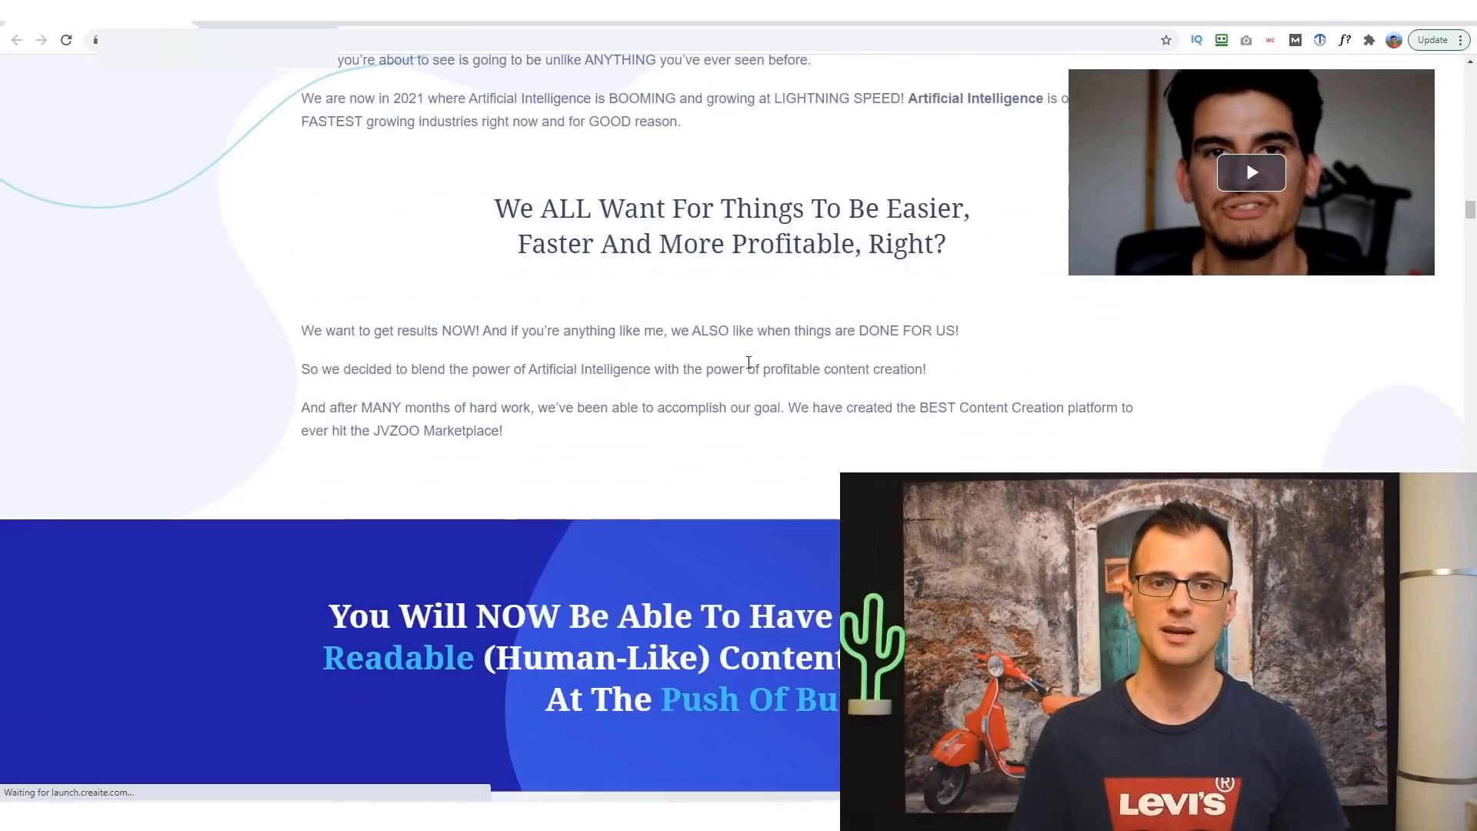
{"action": "scroll", "coordinate": [731, 384], "scroll_direction": "down", "scroll_amount": 5}
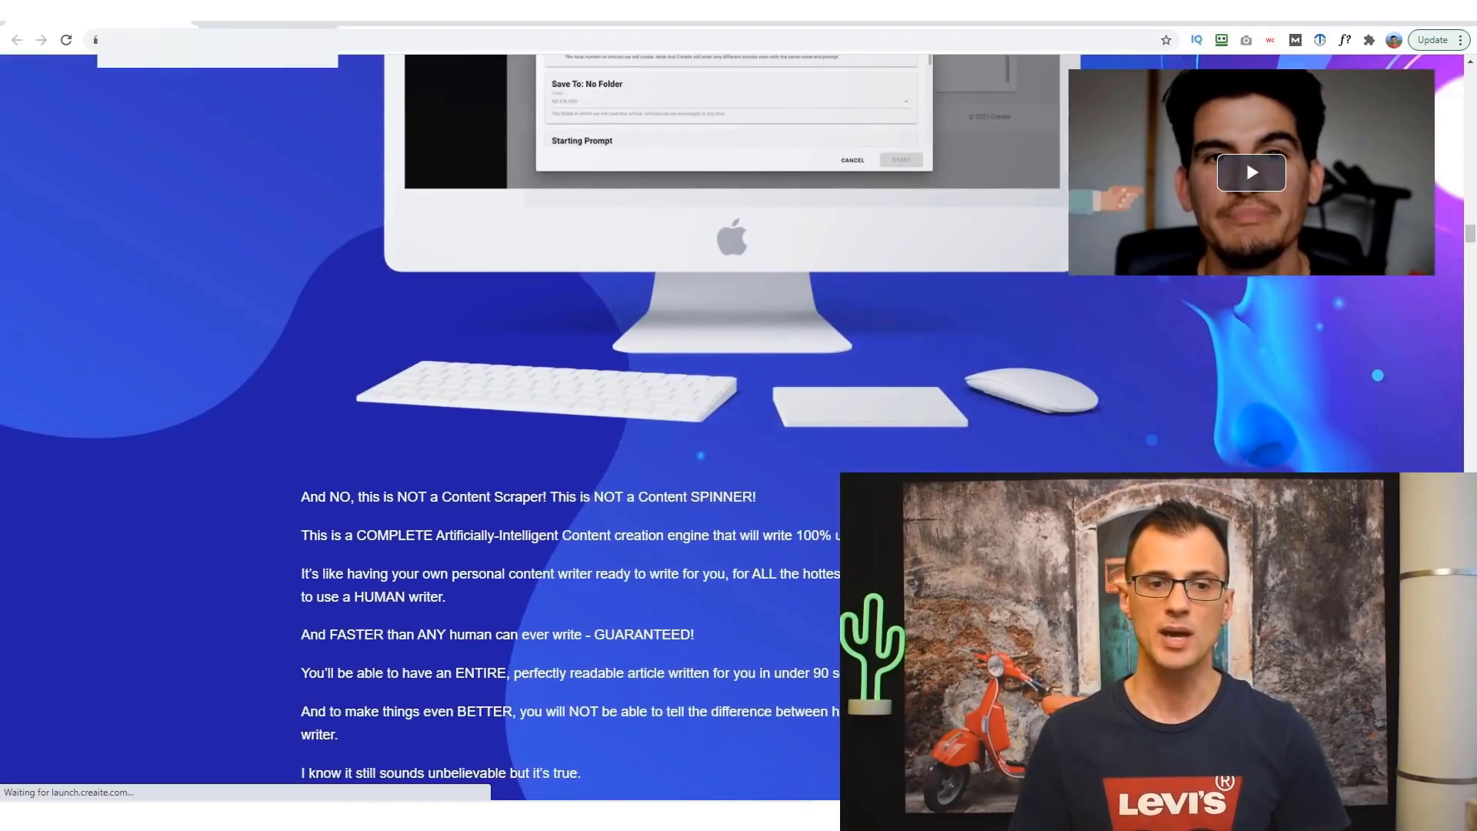
{"action": "scroll", "coordinate": [723, 423], "scroll_direction": "up", "scroll_amount": 5}
{"action": "scroll", "coordinate": [723, 431], "scroll_direction": "down", "scroll_amount": 14}
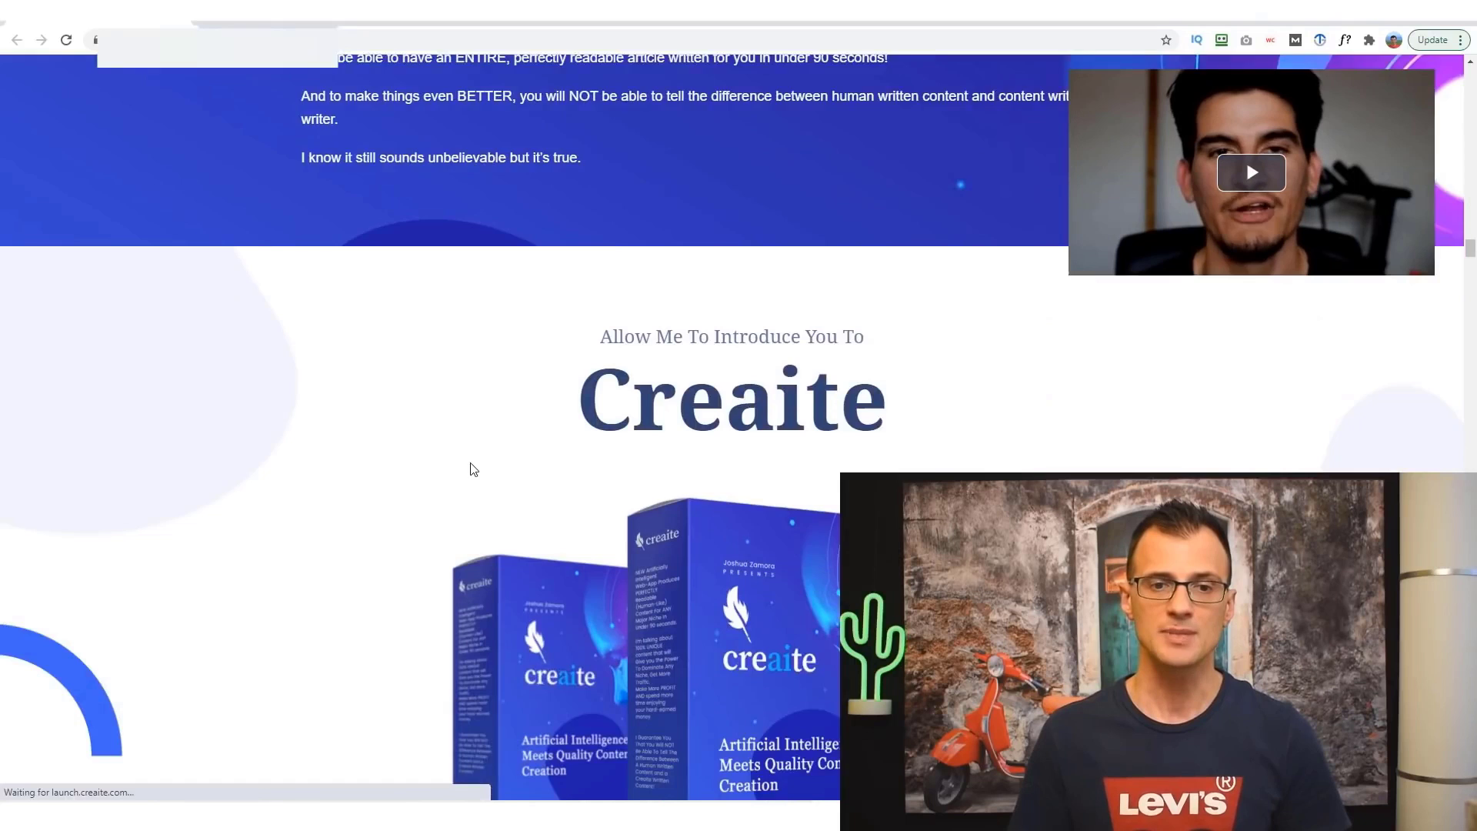
{"action": "scroll", "coordinate": [178, 505], "scroll_direction": "down", "scroll_amount": 9}
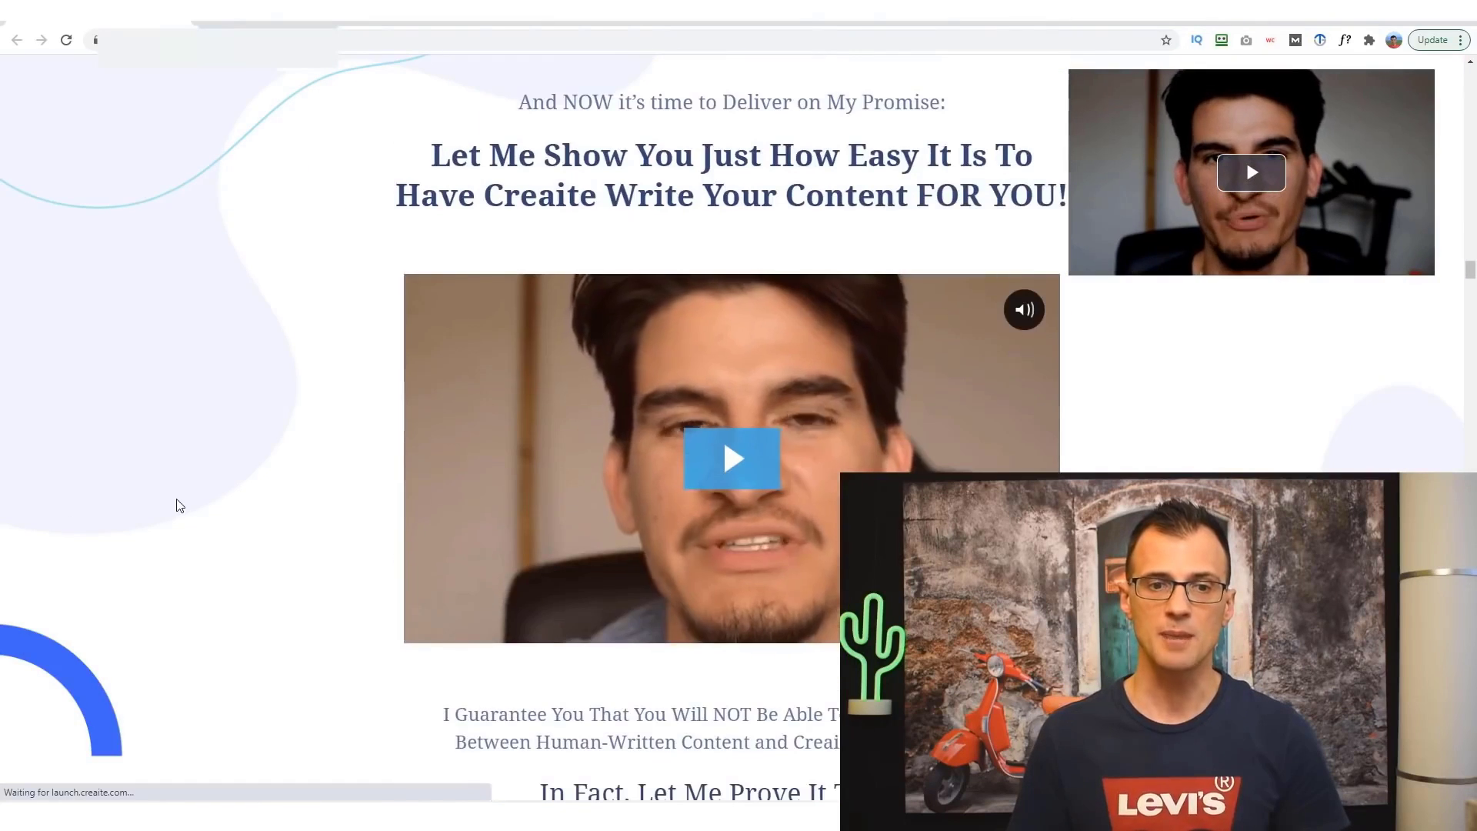
{"action": "scroll", "coordinate": [571, 262], "scroll_direction": "down", "scroll_amount": 1}
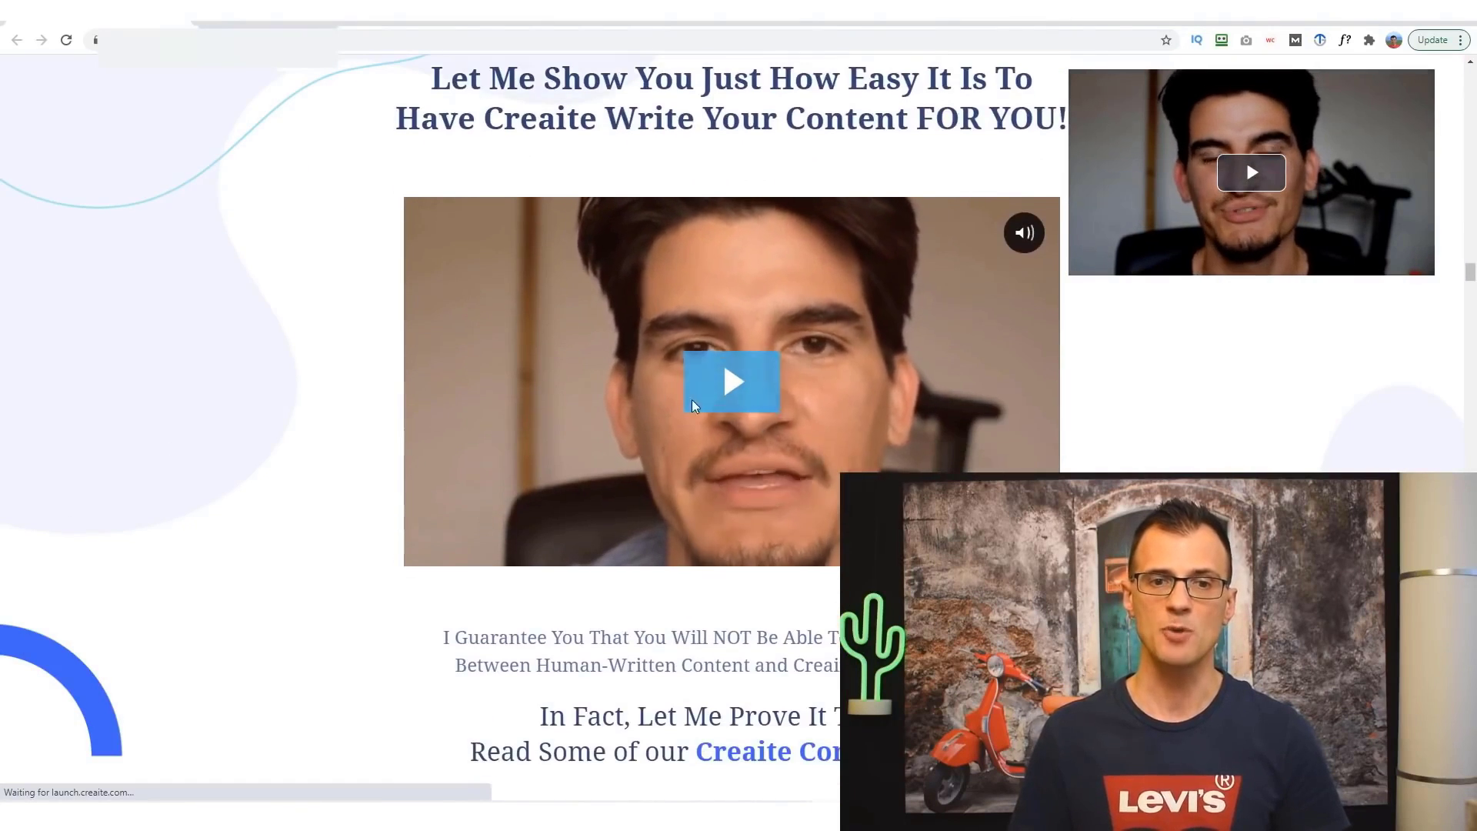
{"action": "scroll", "coordinate": [855, 427], "scroll_direction": "down", "scroll_amount": 3}
{"action": "scroll", "coordinate": [855, 428], "scroll_direction": "down", "scroll_amount": 4}
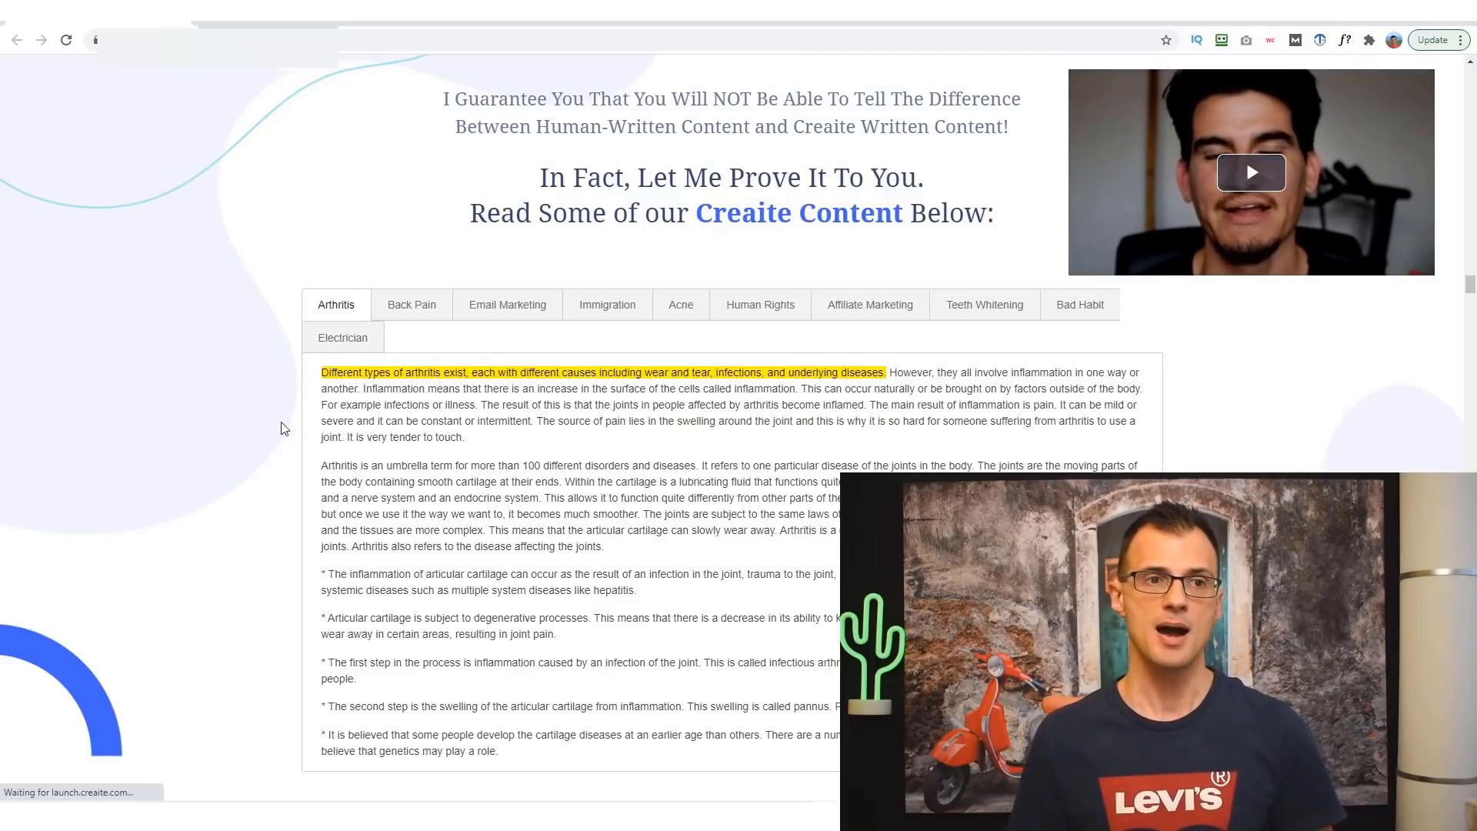
View the Back Pain, Email Marketing, Immigration and Acne sample articles.
{"action": "scroll", "coordinate": [216, 413], "scroll_direction": "up", "scroll_amount": 3}
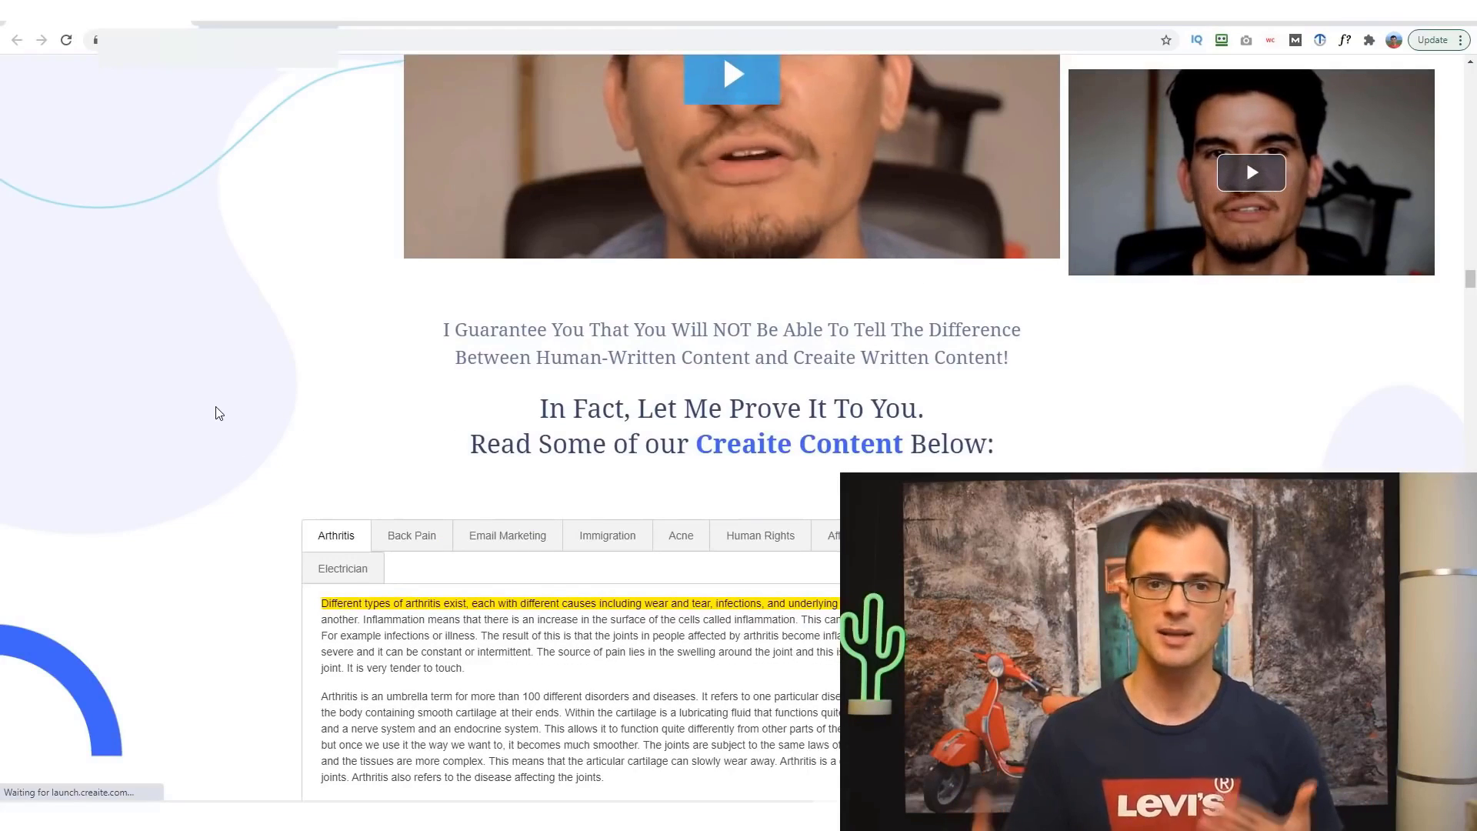
{"action": "scroll", "coordinate": [222, 331], "scroll_direction": "down", "scroll_amount": 3}
{"action": "scroll", "coordinate": [222, 331], "scroll_direction": "down", "scroll_amount": 2}
{"action": "scroll", "coordinate": [285, 224], "scroll_direction": "up", "scroll_amount": 1}
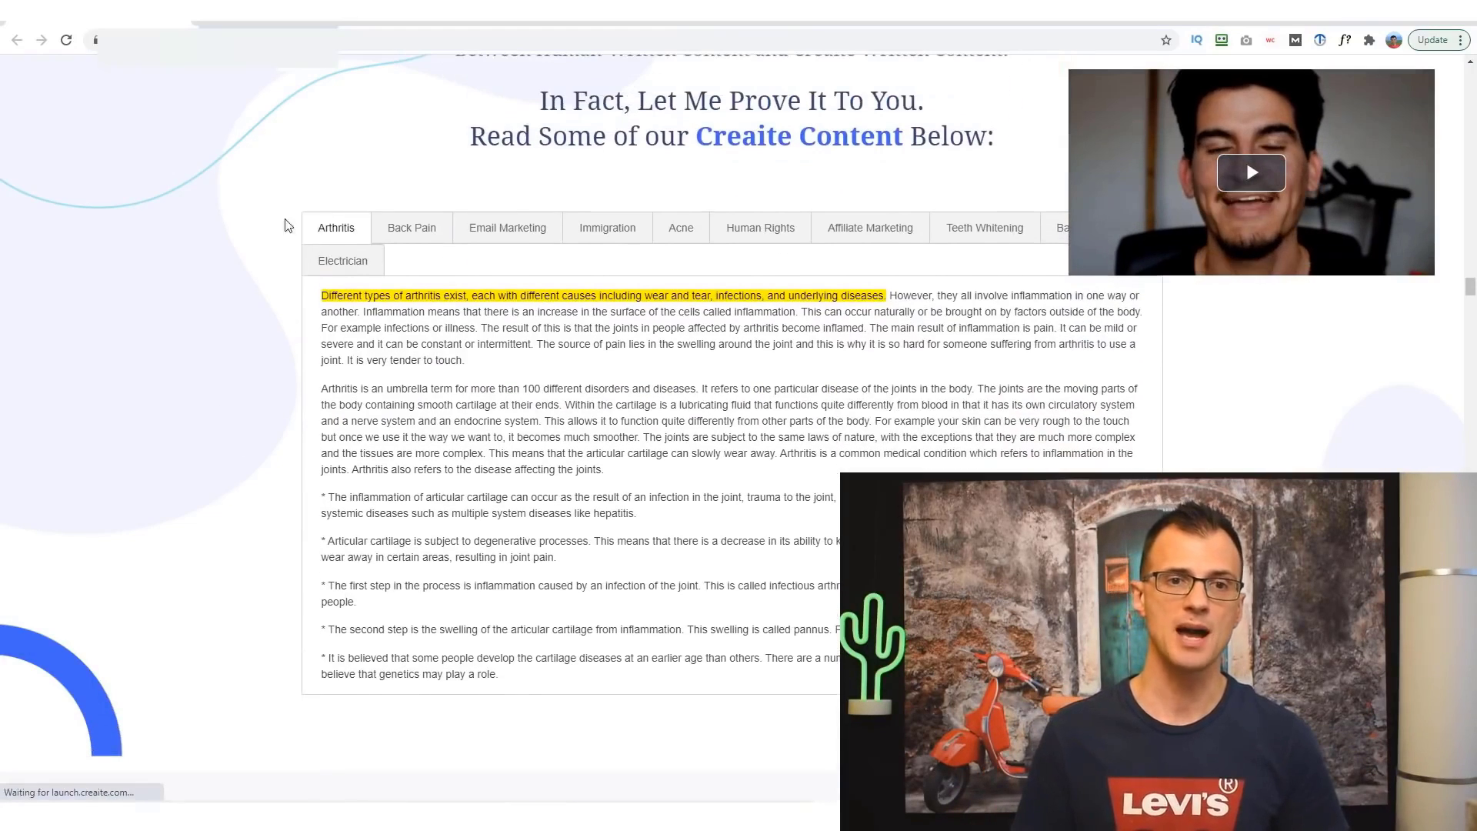
{"action": "left_click", "coordinate": [396, 233]}
{"action": "left_click", "coordinate": [521, 240]}
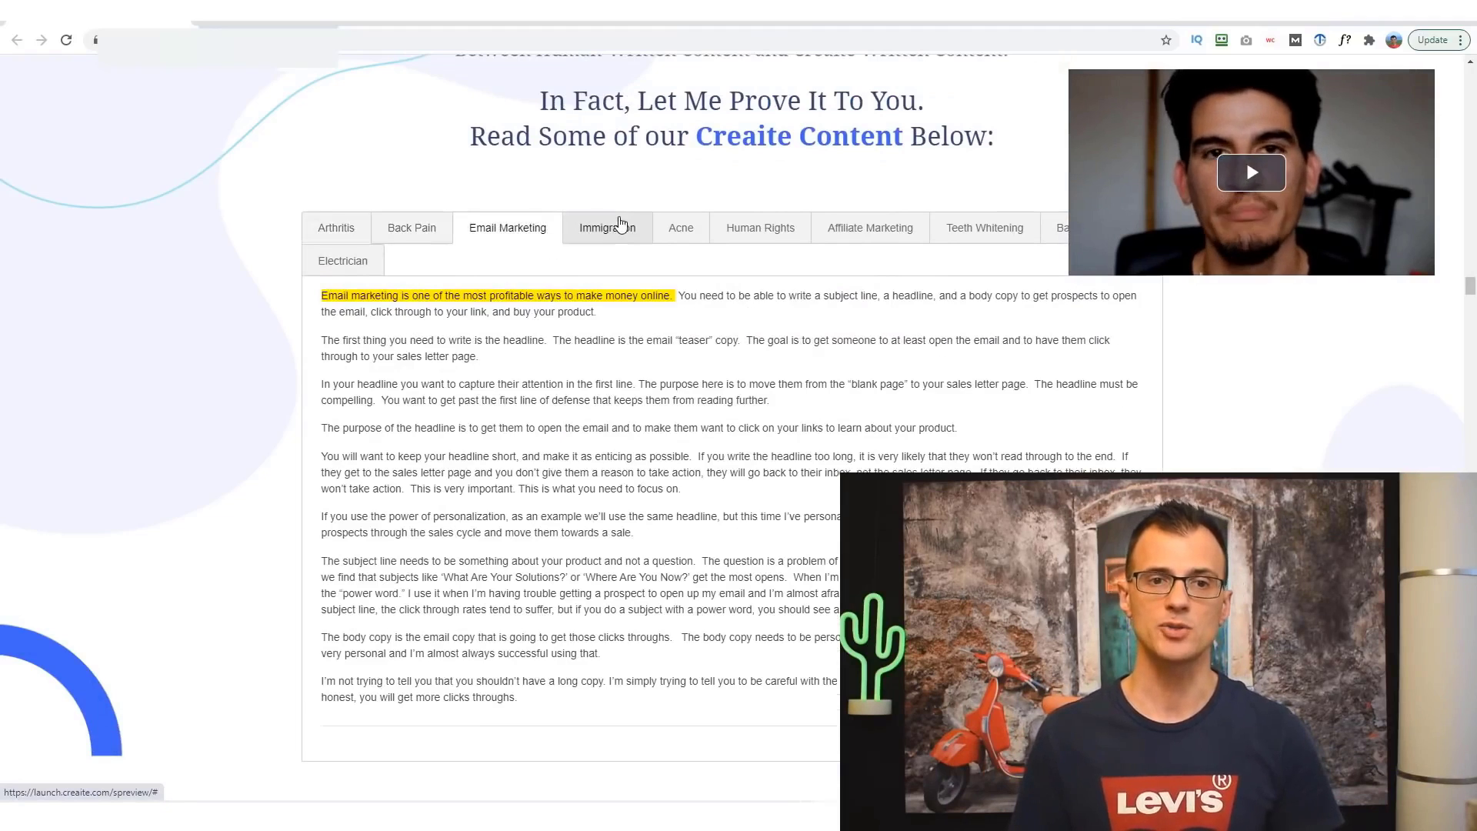
{"action": "left_click", "coordinate": [619, 227]}
{"action": "left_click", "coordinate": [679, 229]}
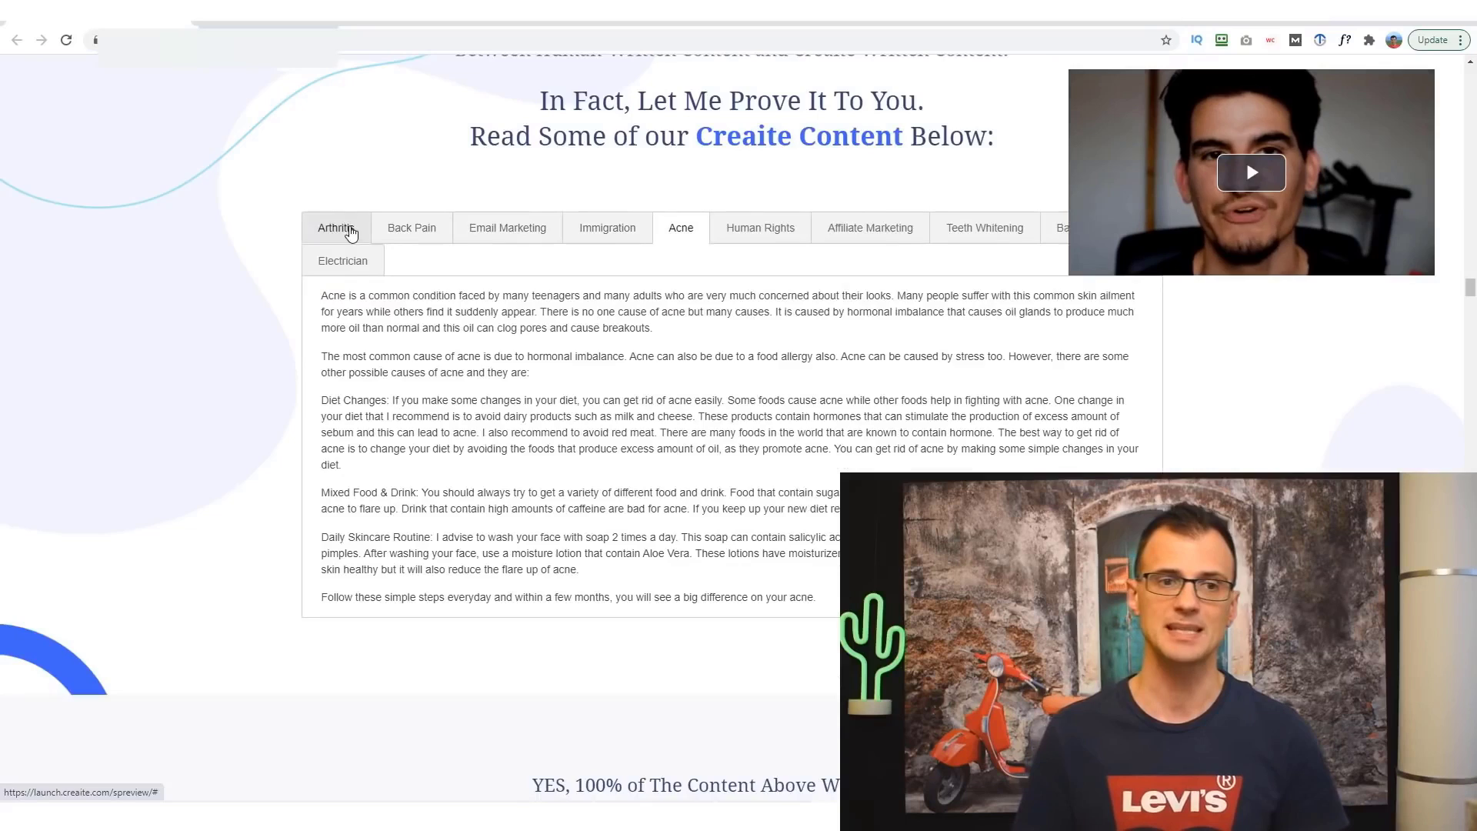
View the Human Rights, Affiliate Marketing, Teeth Whitening, Bad Habit and Electrician samples, then scroll on.
{"action": "left_click", "coordinate": [732, 235]}
{"action": "left_click", "coordinate": [850, 229]}
{"action": "left_click", "coordinate": [980, 229]}
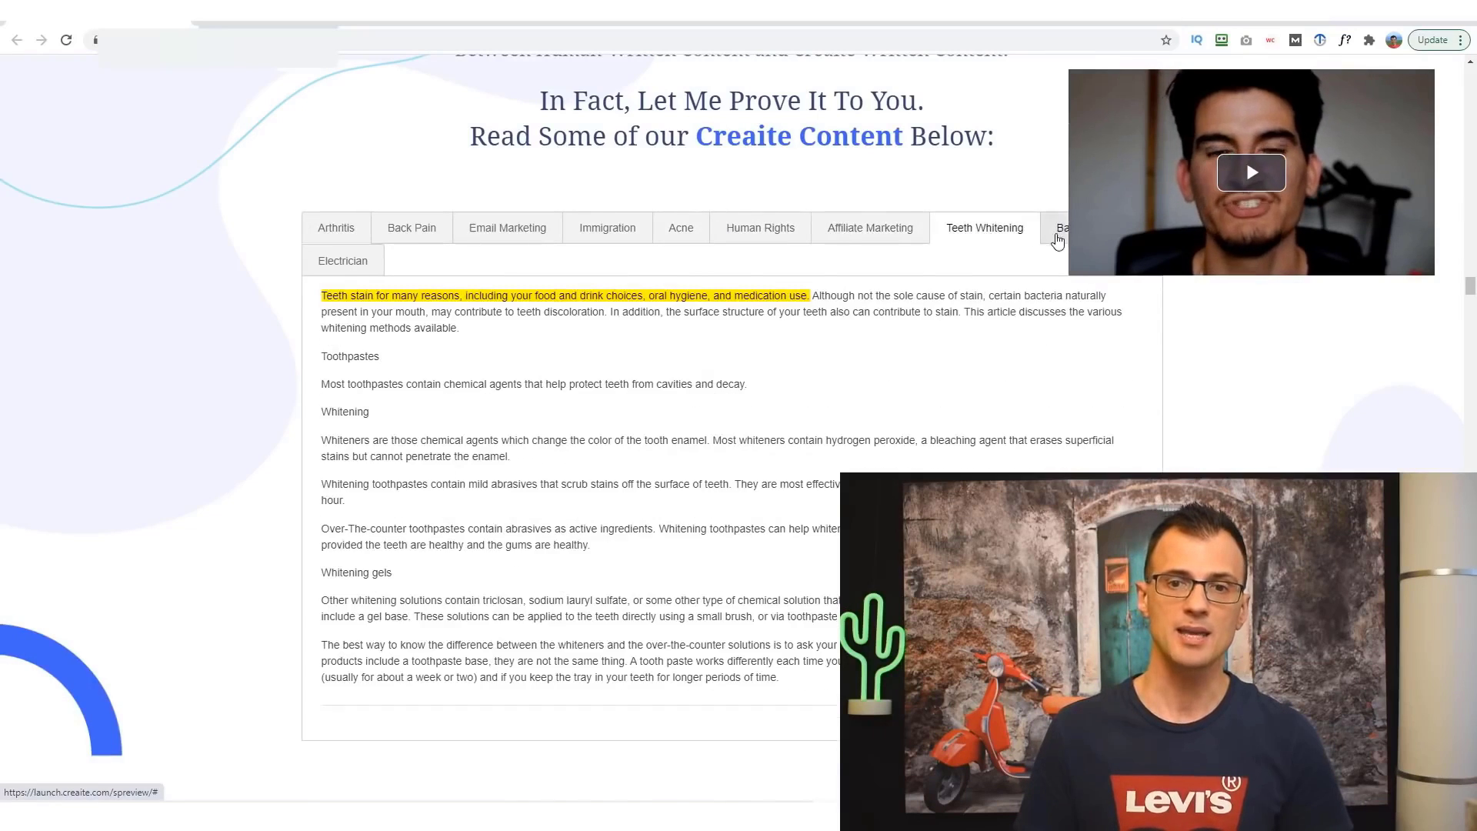
{"action": "left_click", "coordinate": [1055, 230]}
{"action": "left_click", "coordinate": [348, 265]}
{"action": "scroll", "coordinate": [231, 415], "scroll_direction": "down", "scroll_amount": 10}
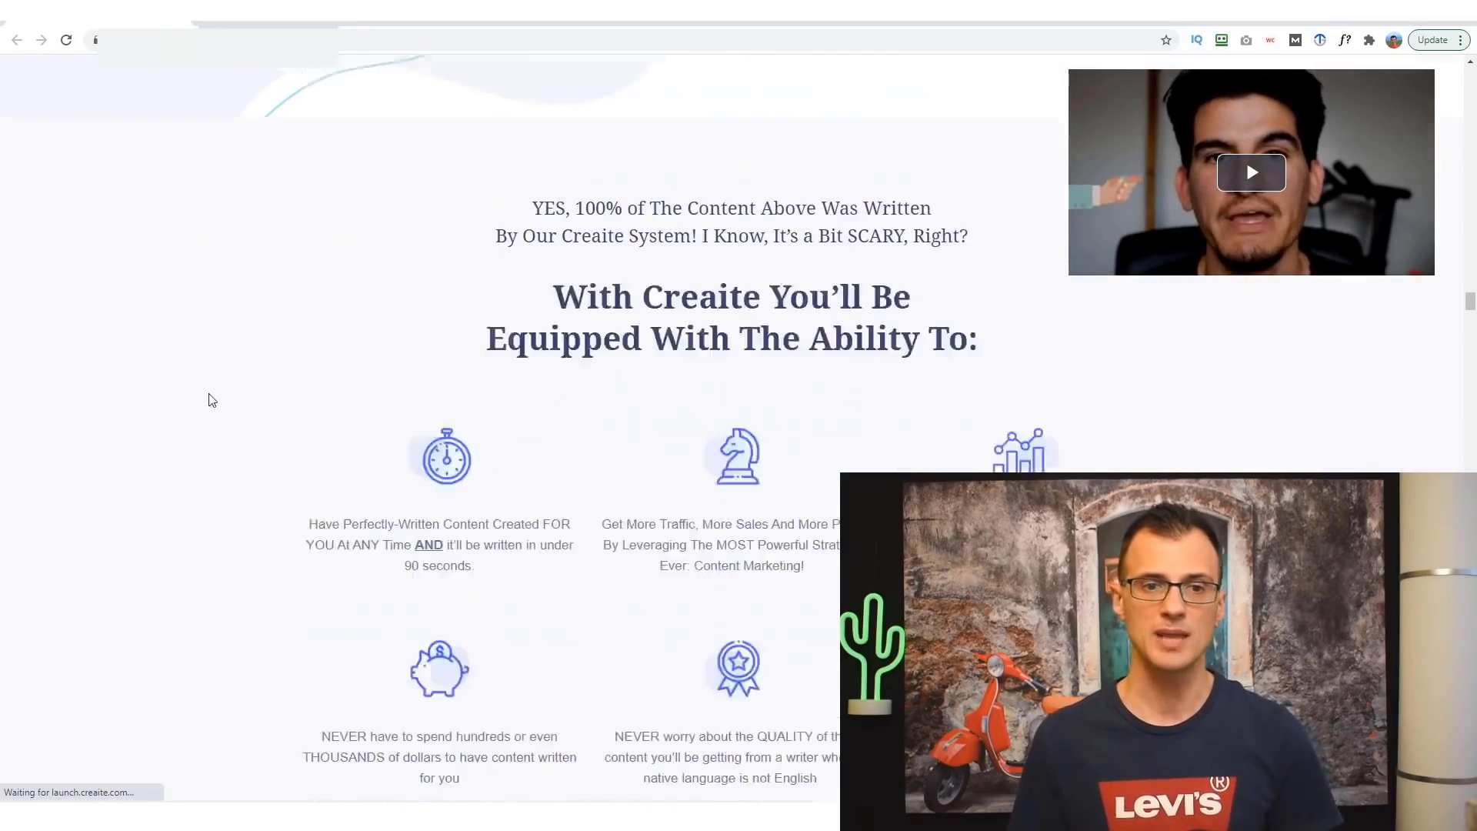
Highlight the 'Login To Our Web-Based Dashboard' heading and words in the Step 2 heading.
{"action": "scroll", "coordinate": [254, 357], "scroll_direction": "down", "scroll_amount": 9}
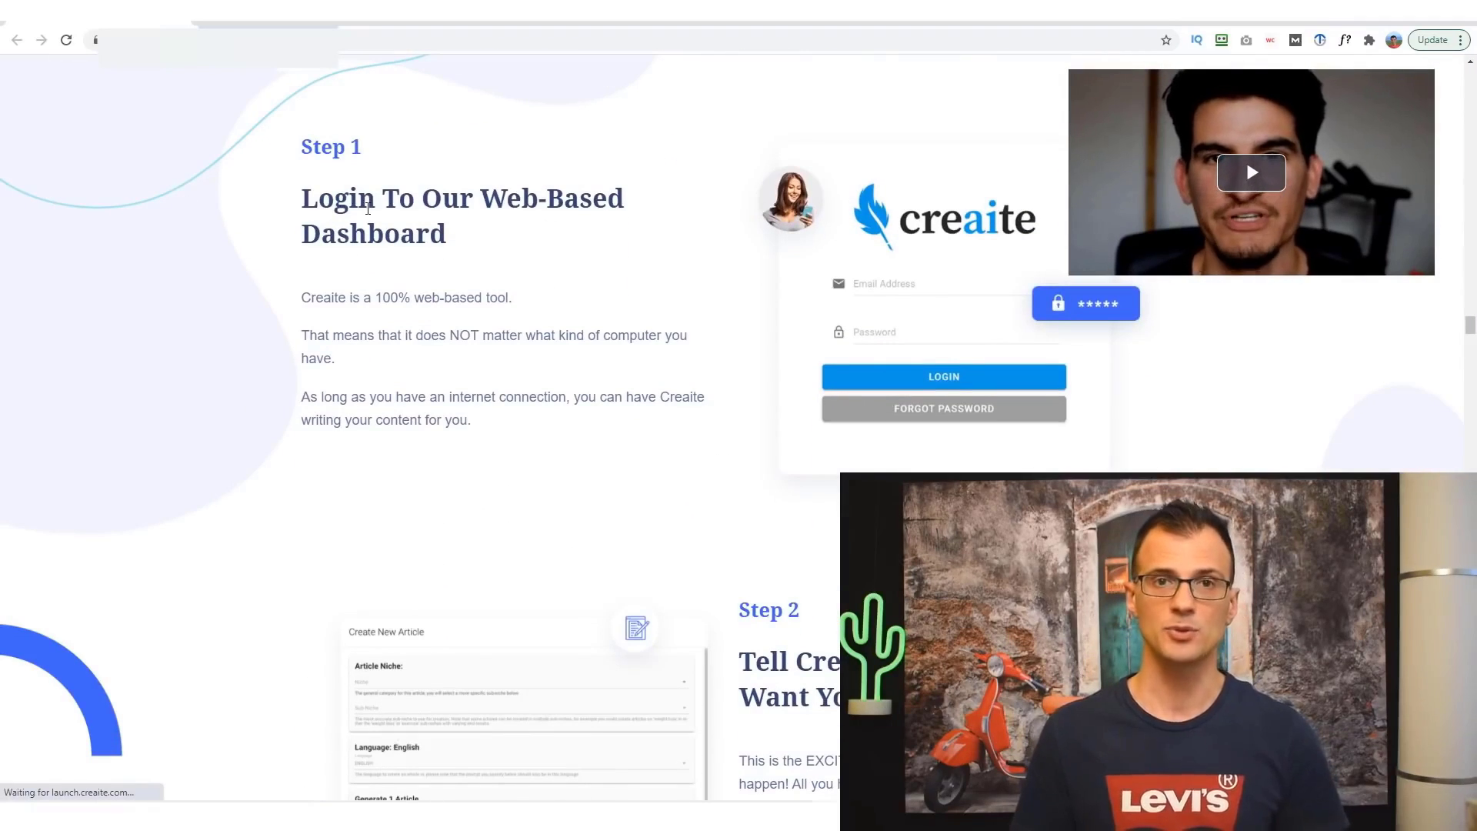
{"action": "triple_click", "coordinate": [332, 212]}
{"action": "scroll", "coordinate": [896, 190], "scroll_direction": "down", "scroll_amount": 6}
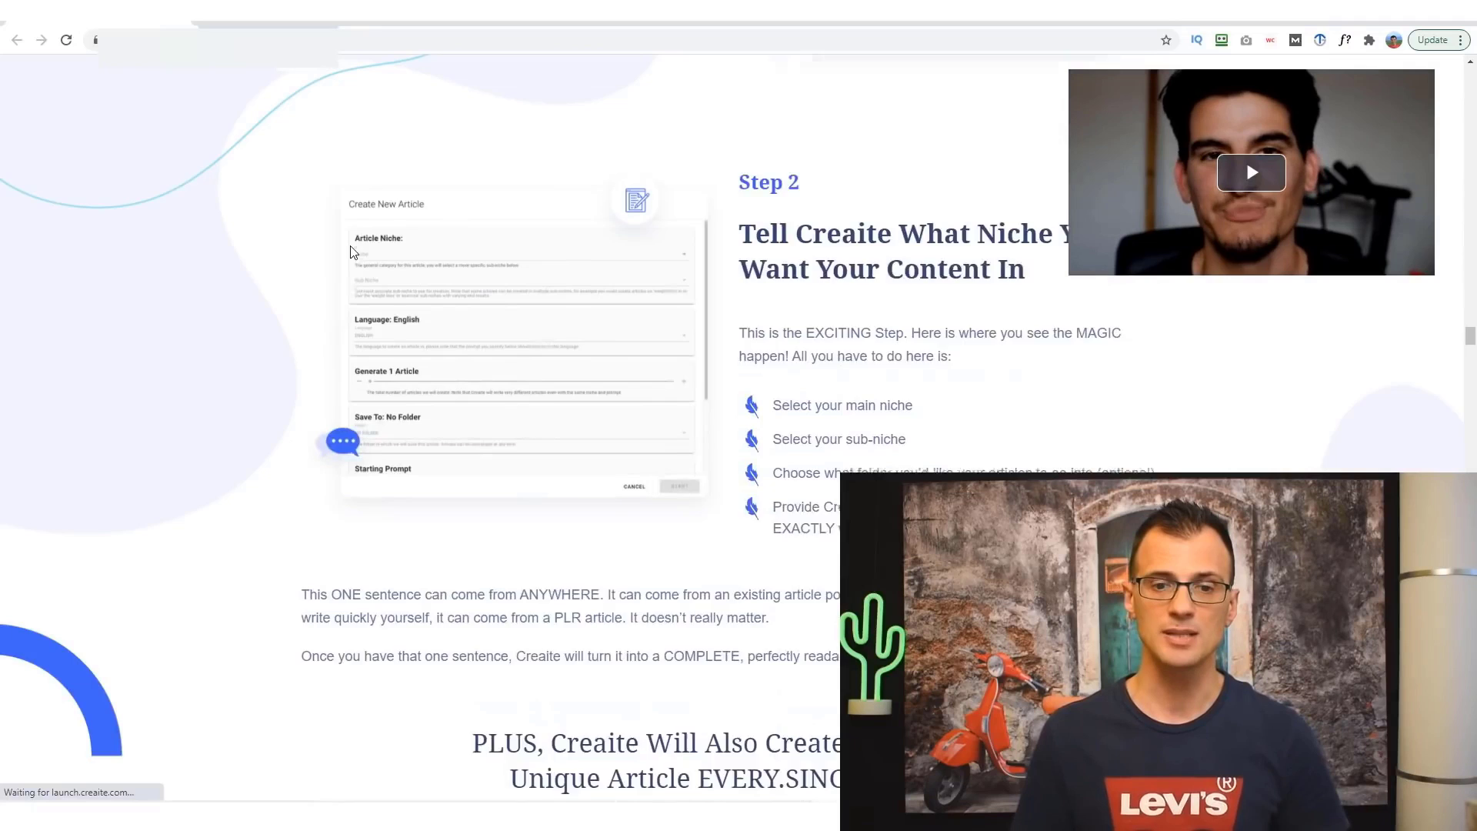
{"action": "scroll", "coordinate": [1017, 327], "scroll_direction": "up", "scroll_amount": 2}
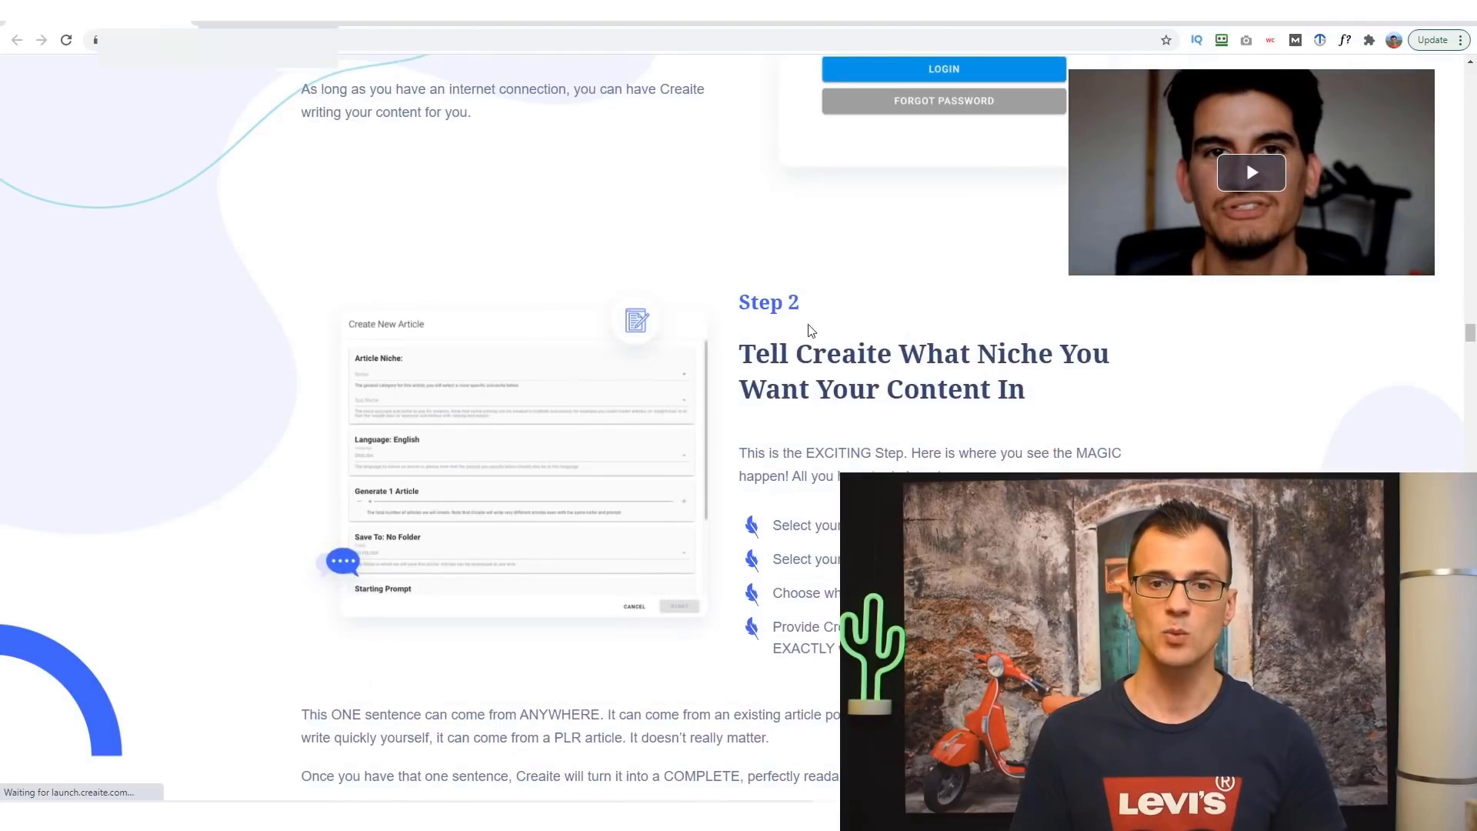
{"action": "left_click_drag", "start_coordinate": [789, 356], "coordinate": [968, 376]}
{"action": "scroll", "coordinate": [973, 390], "scroll_direction": "down", "scroll_amount": 2}
{"action": "left_click", "coordinate": [867, 160]}
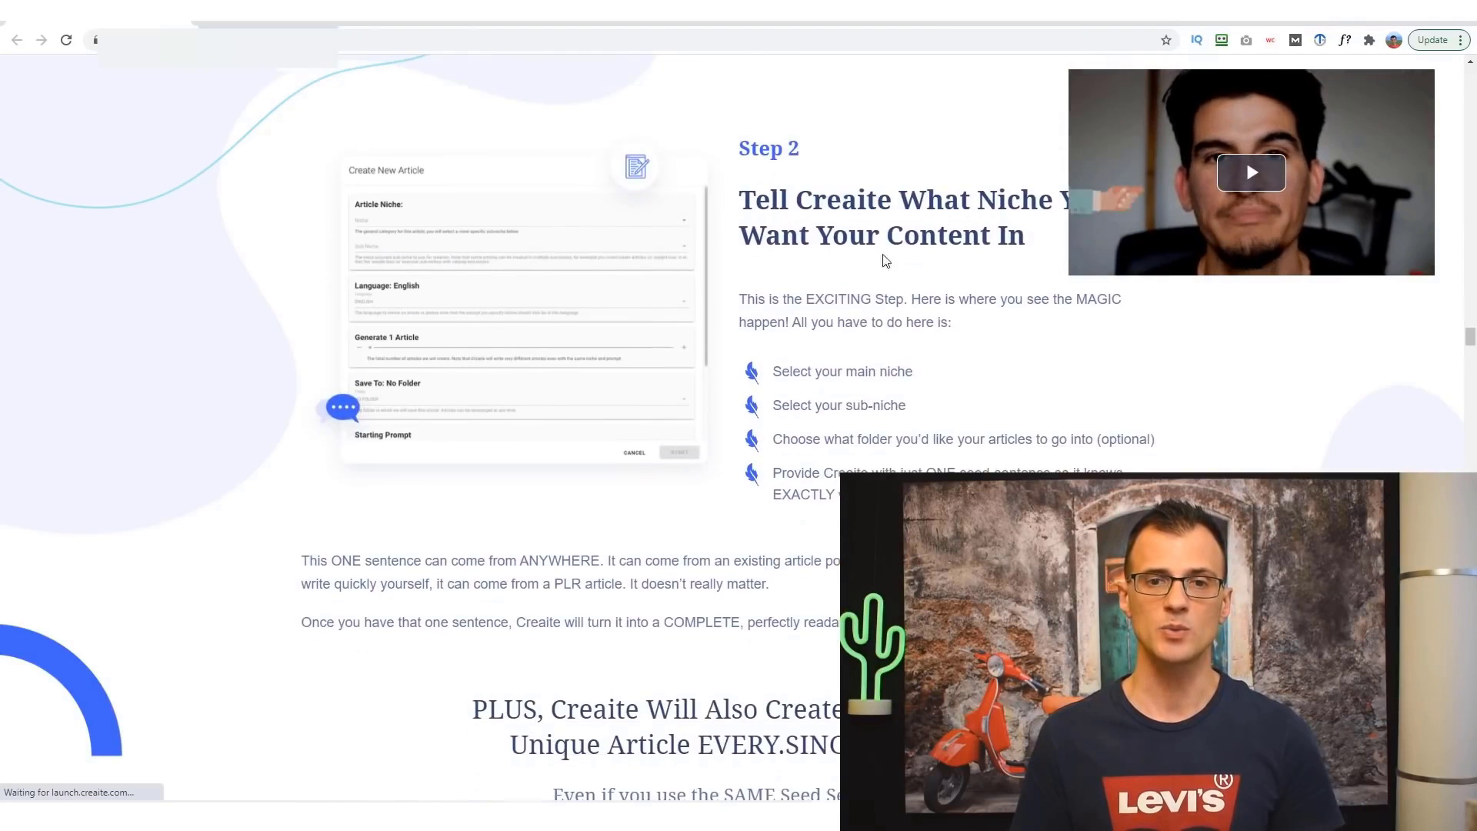
Scroll down to Step 3, 'Copy, Edit, Download, or Share Your Content', and highlight its heading.
{"action": "scroll", "coordinate": [867, 160], "scroll_direction": "down", "scroll_amount": 3}
{"action": "scroll", "coordinate": [412, 310], "scroll_direction": "down", "scroll_amount": 8}
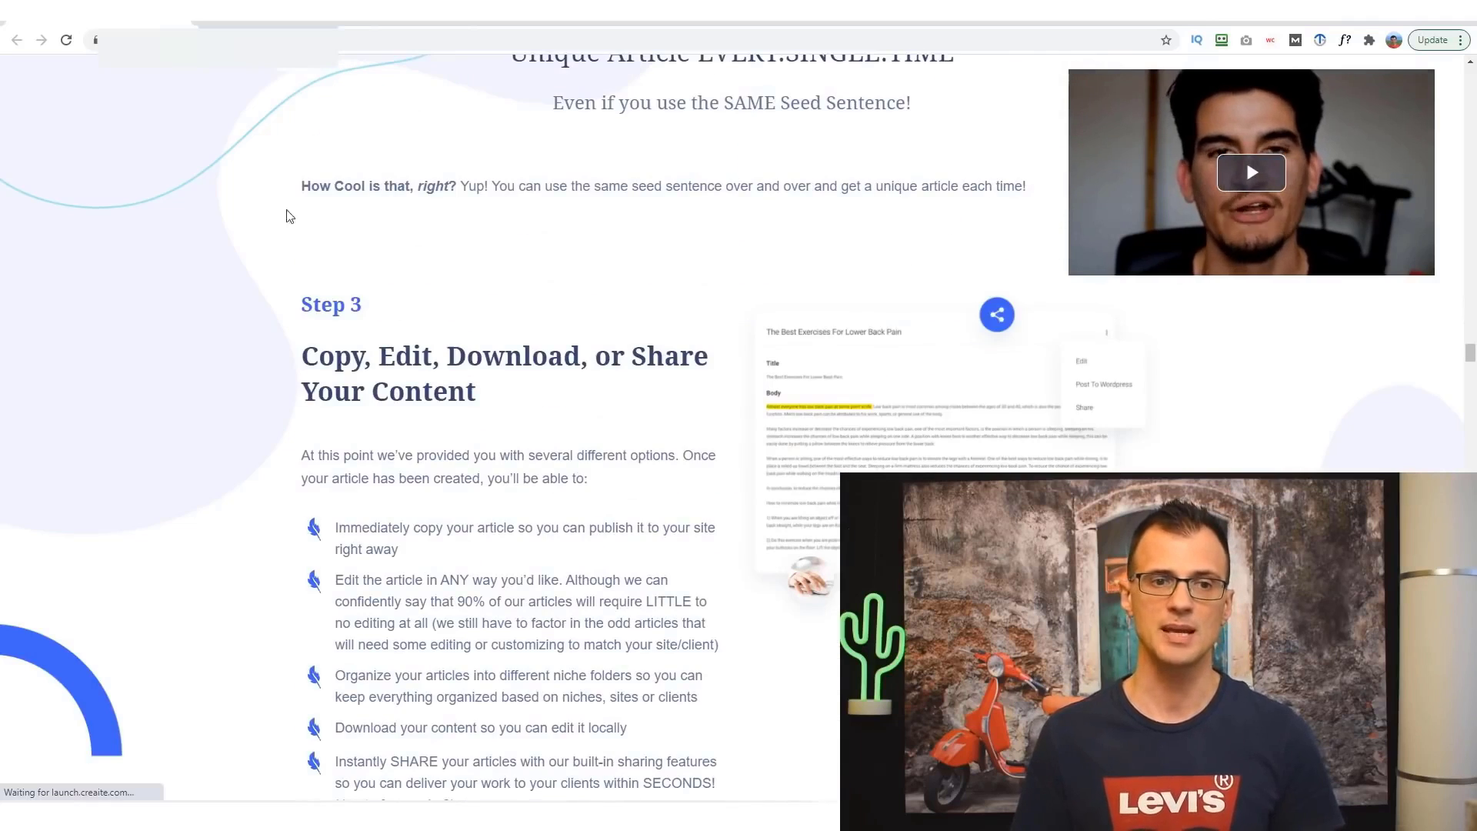
{"action": "left_click_drag", "start_coordinate": [344, 206], "coordinate": [362, 243]}
{"action": "left_click", "coordinate": [468, 240]}
{"action": "scroll", "coordinate": [469, 240], "scroll_direction": "down", "scroll_amount": 1}
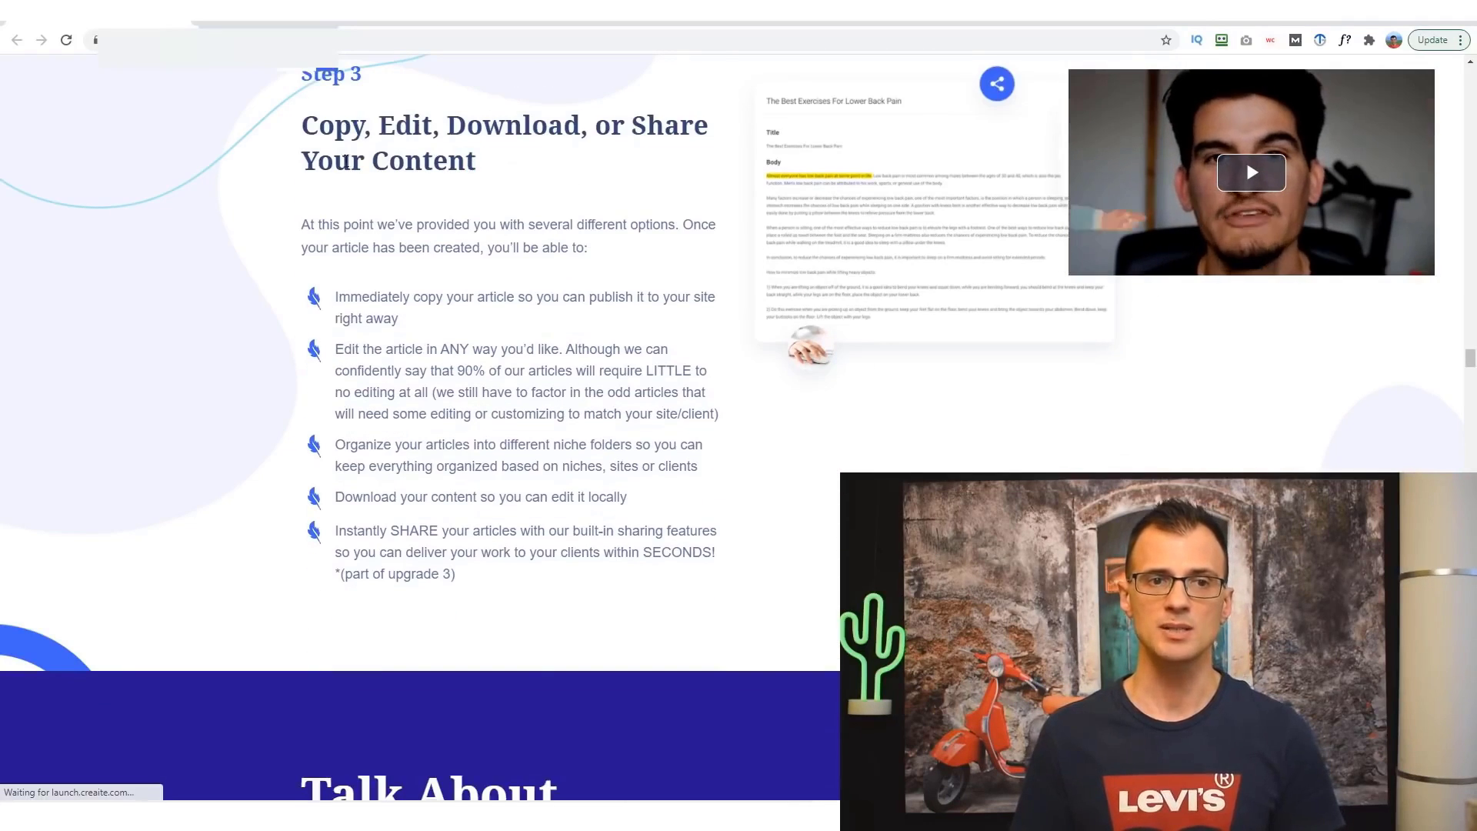
{"action": "left_click", "coordinate": [418, 146]}
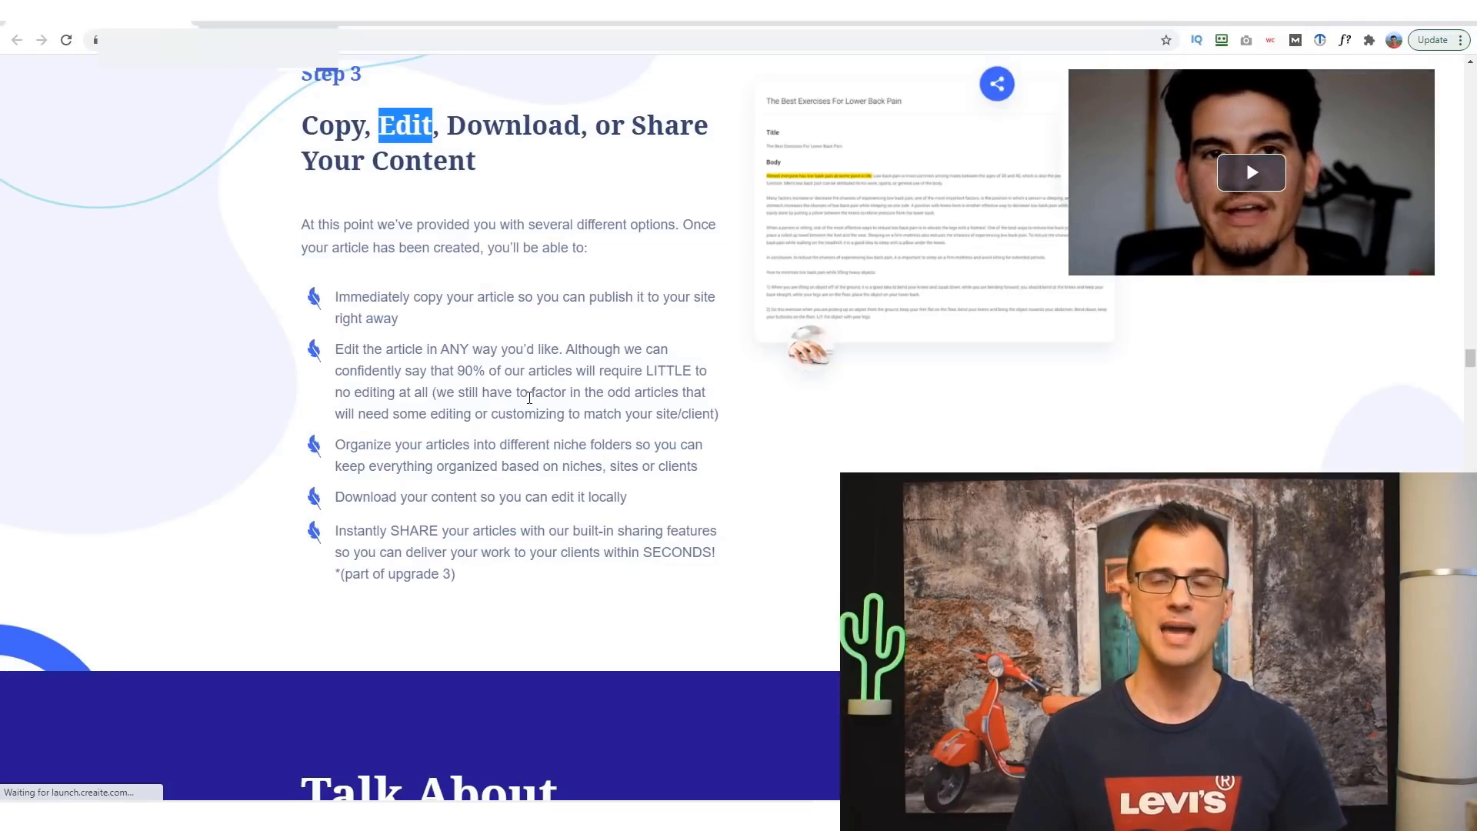
Browse the supported niche icon grid, highlighting niche labels such as Depression and Dental Care.
{"action": "scroll", "coordinate": [529, 398], "scroll_direction": "down", "scroll_amount": 5}
{"action": "scroll", "coordinate": [527, 408], "scroll_direction": "down", "scroll_amount": 6}
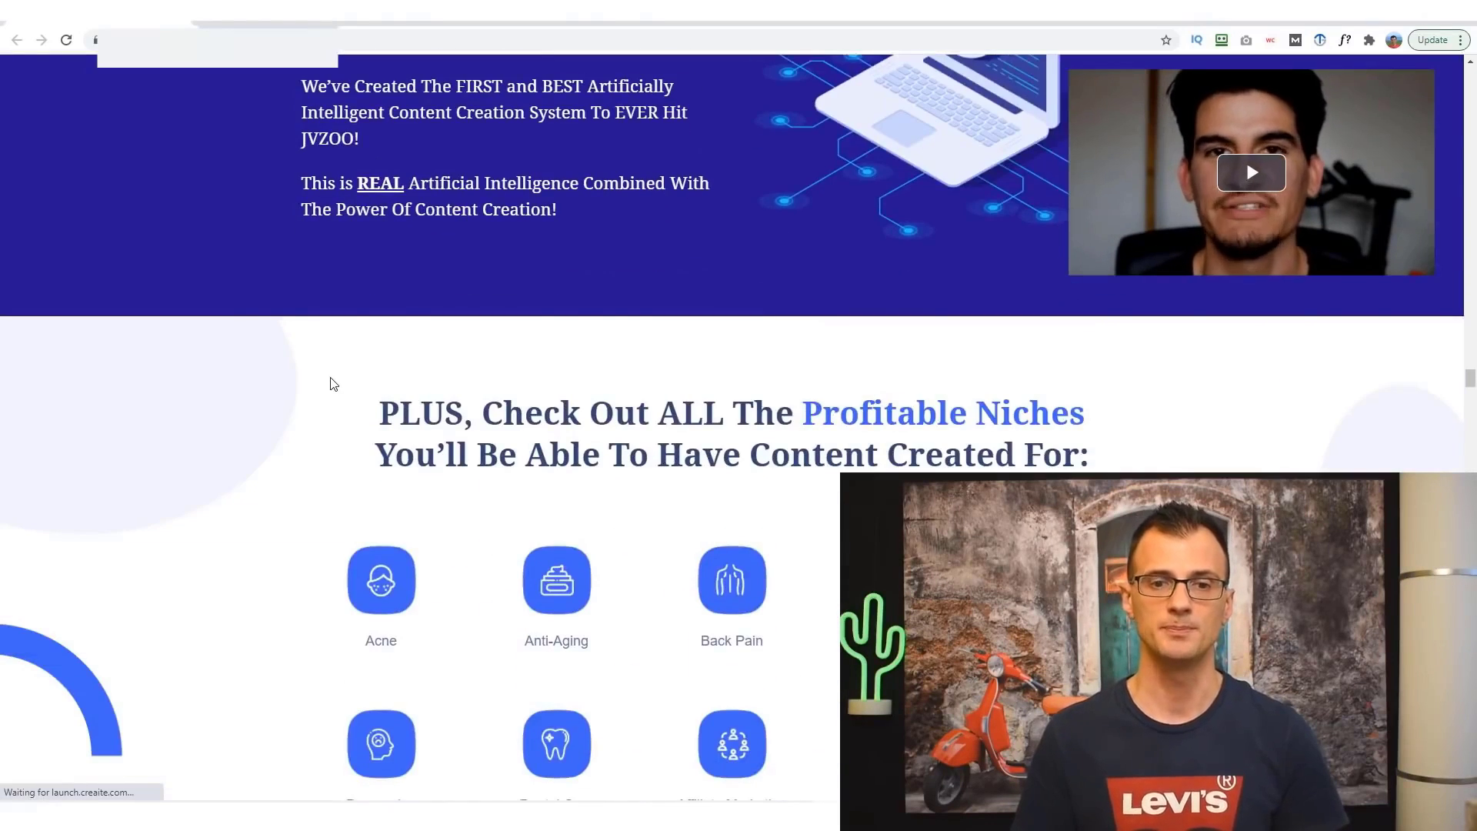
{"action": "scroll", "coordinate": [333, 384], "scroll_direction": "down", "scroll_amount": 9}
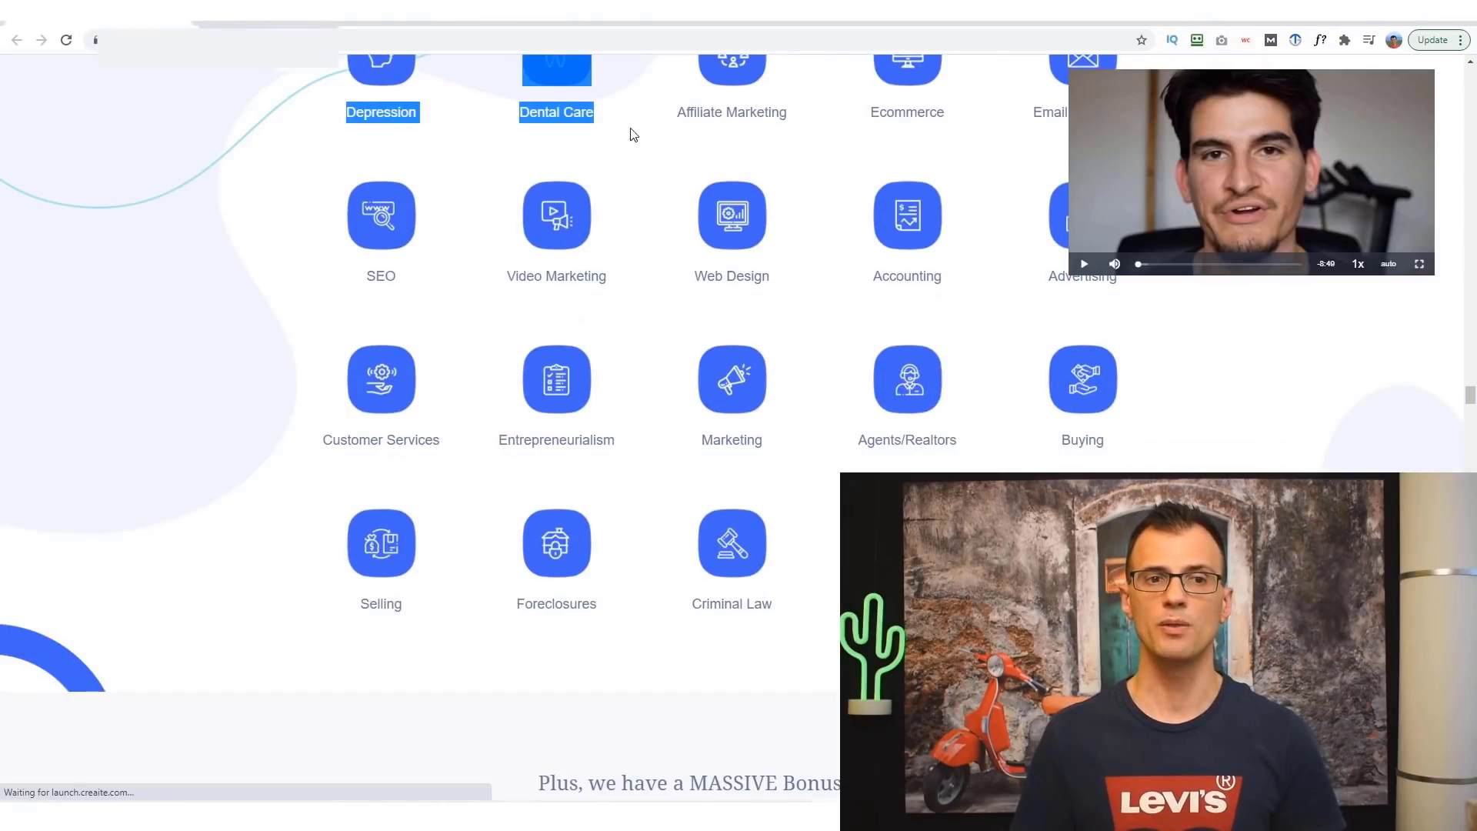
{"action": "left_click", "coordinate": [631, 134]}
{"action": "scroll", "coordinate": [808, 254], "scroll_direction": "down", "scroll_amount": 6}
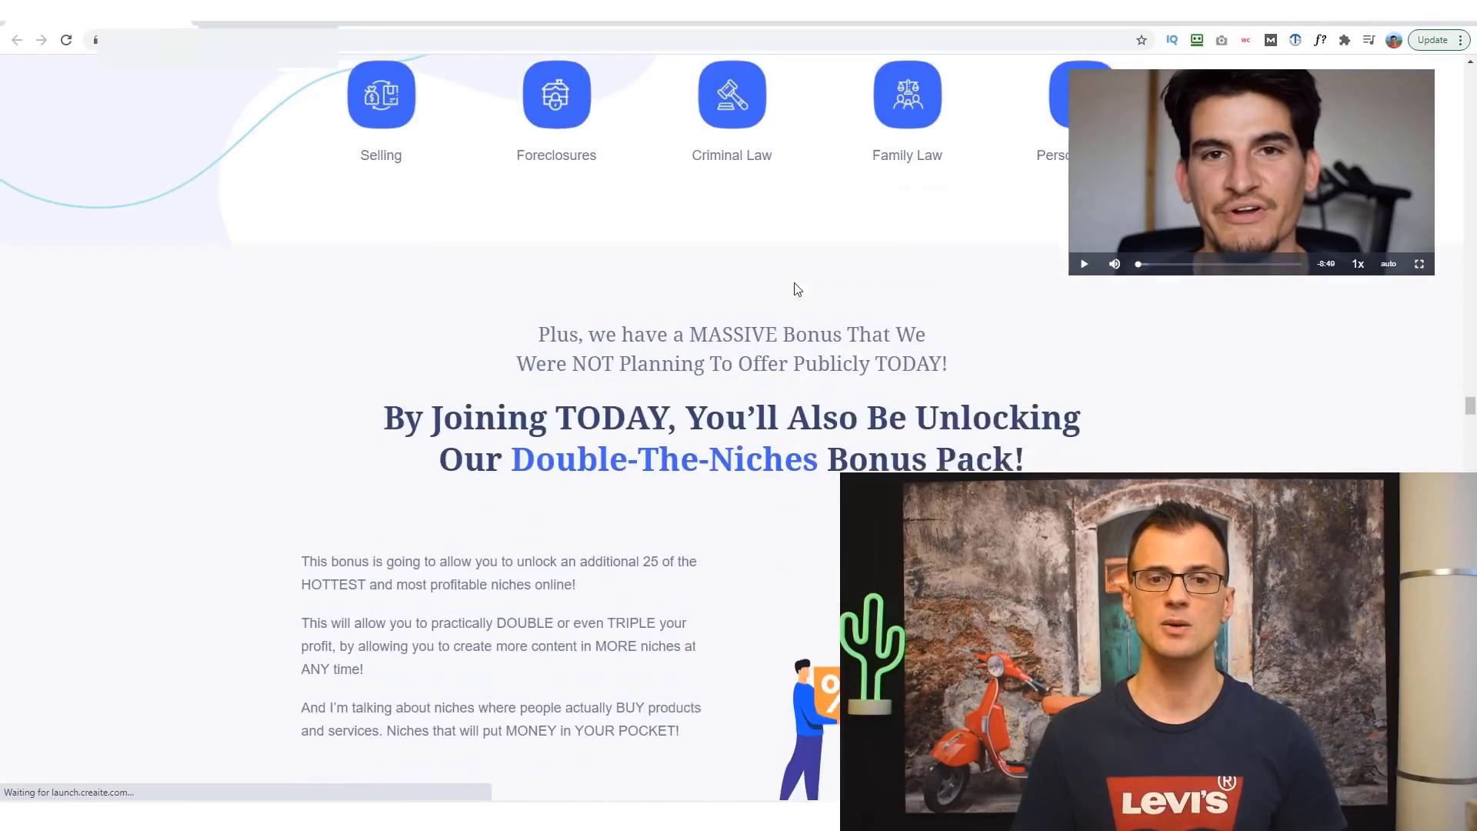
{"action": "scroll", "coordinate": [791, 287], "scroll_direction": "up", "scroll_amount": 3}
{"action": "left_click_drag", "start_coordinate": [884, 339], "coordinate": [597, 205]}
{"action": "scroll", "coordinate": [643, 369], "scroll_direction": "up", "scroll_amount": 5}
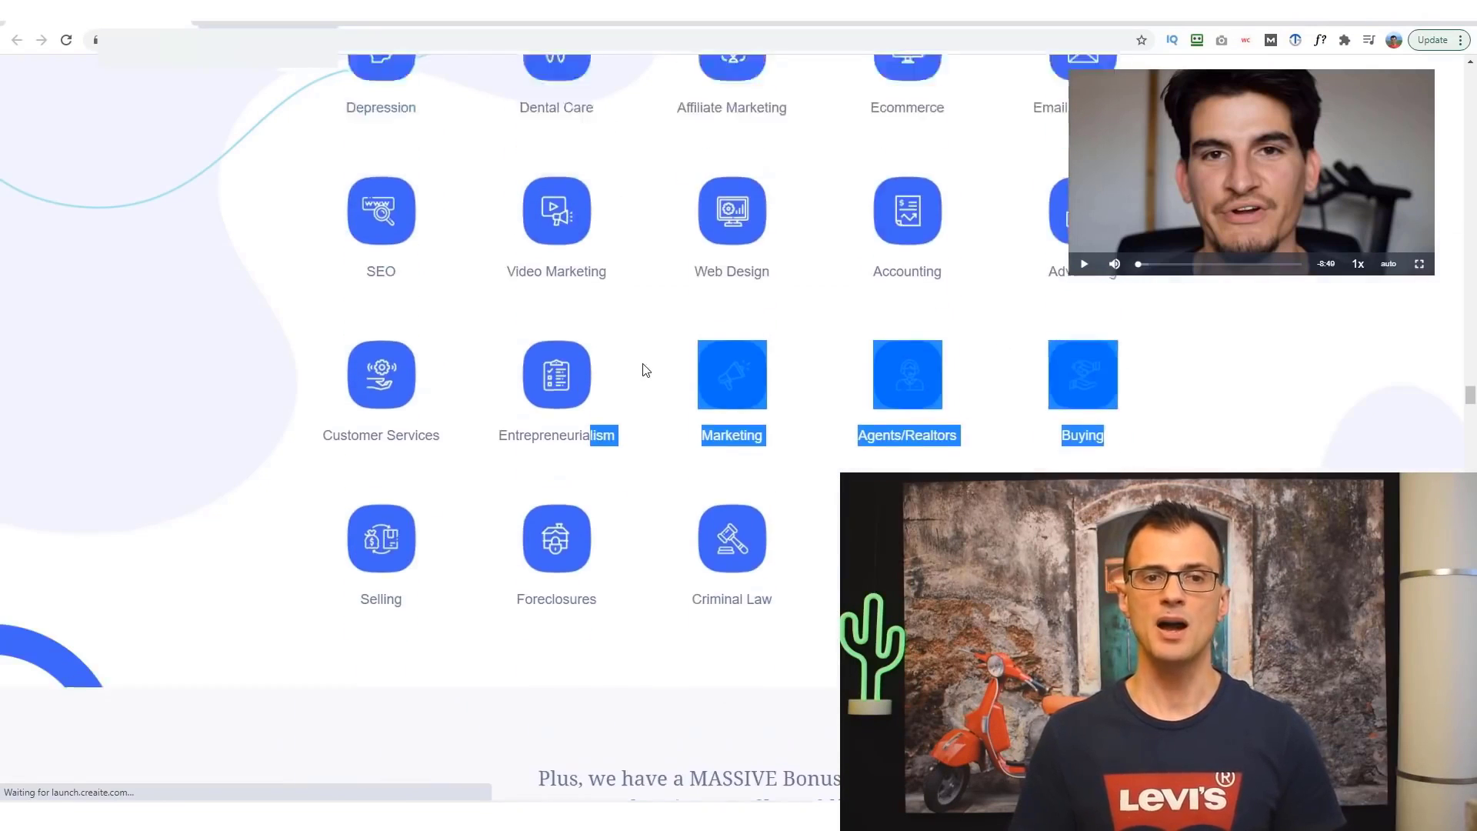
{"action": "left_click", "coordinate": [649, 370]}
Scroll through the Double-The-Niches bonus down to the '7 Quick Ways' heading.
{"action": "scroll", "coordinate": [649, 370], "scroll_direction": "down", "scroll_amount": 2}
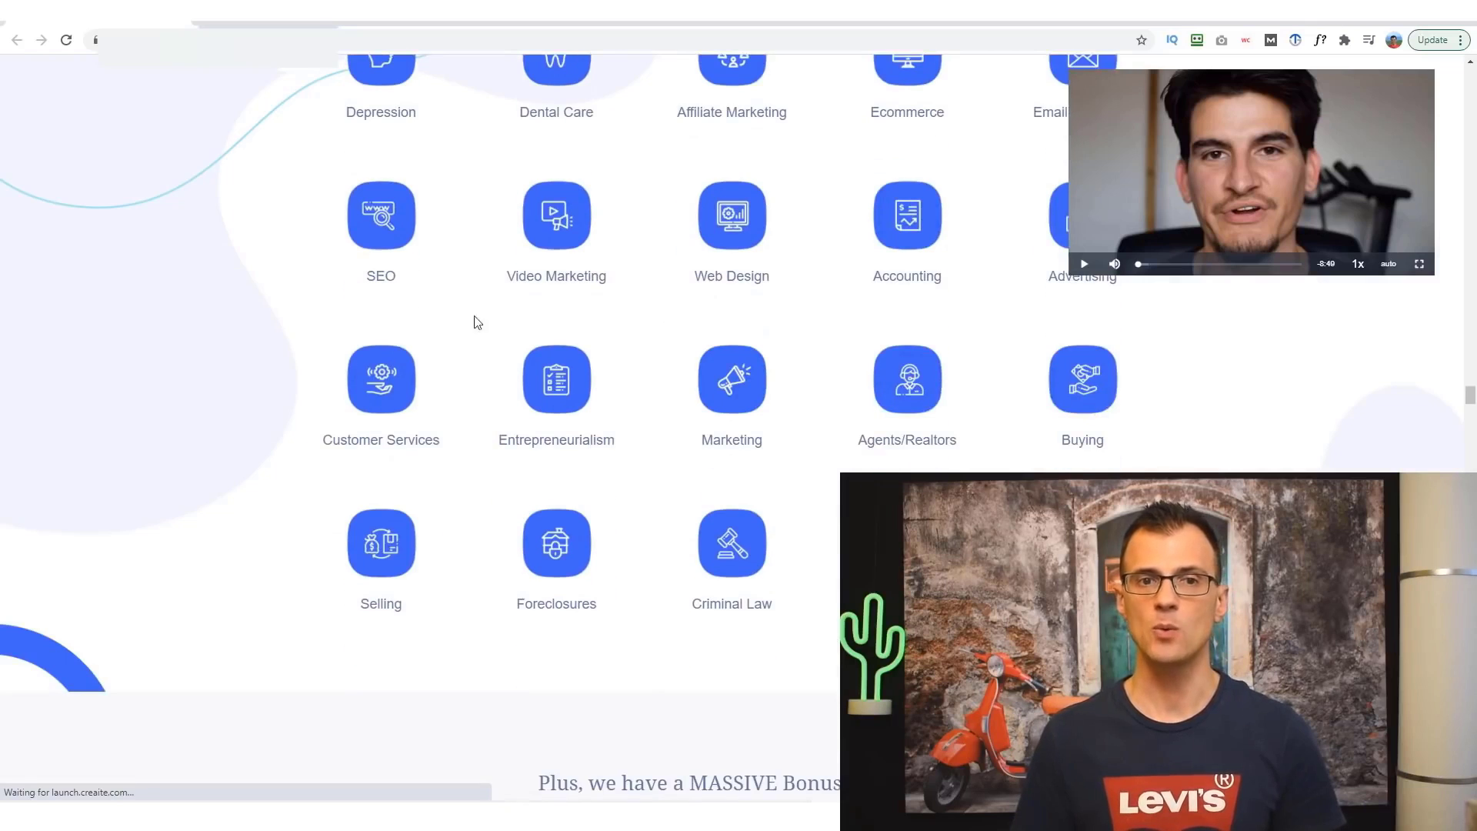
{"action": "scroll", "coordinate": [308, 376], "scroll_direction": "down", "scroll_amount": 2}
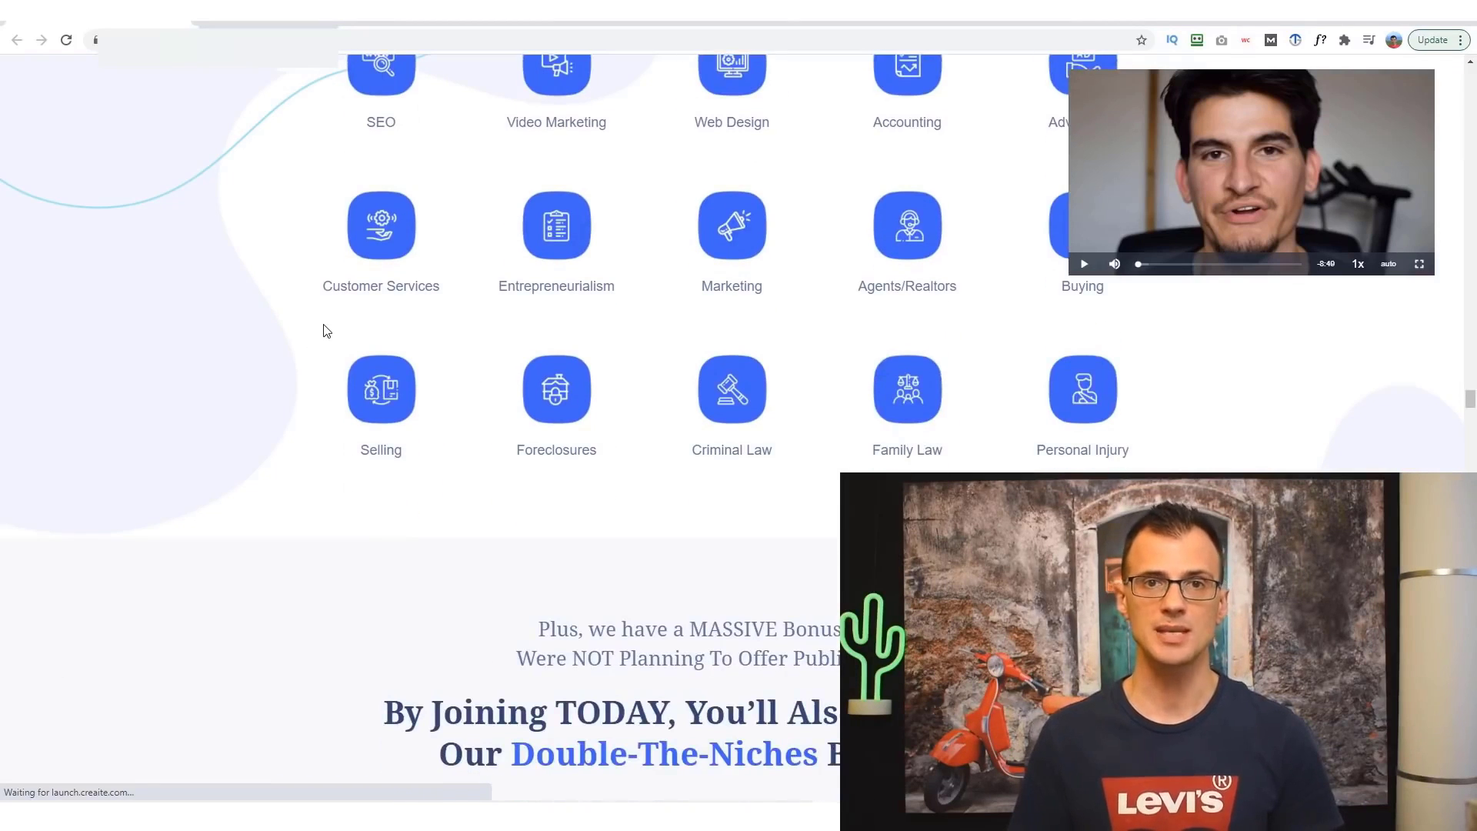
{"action": "scroll", "coordinate": [323, 331], "scroll_direction": "down", "scroll_amount": 10}
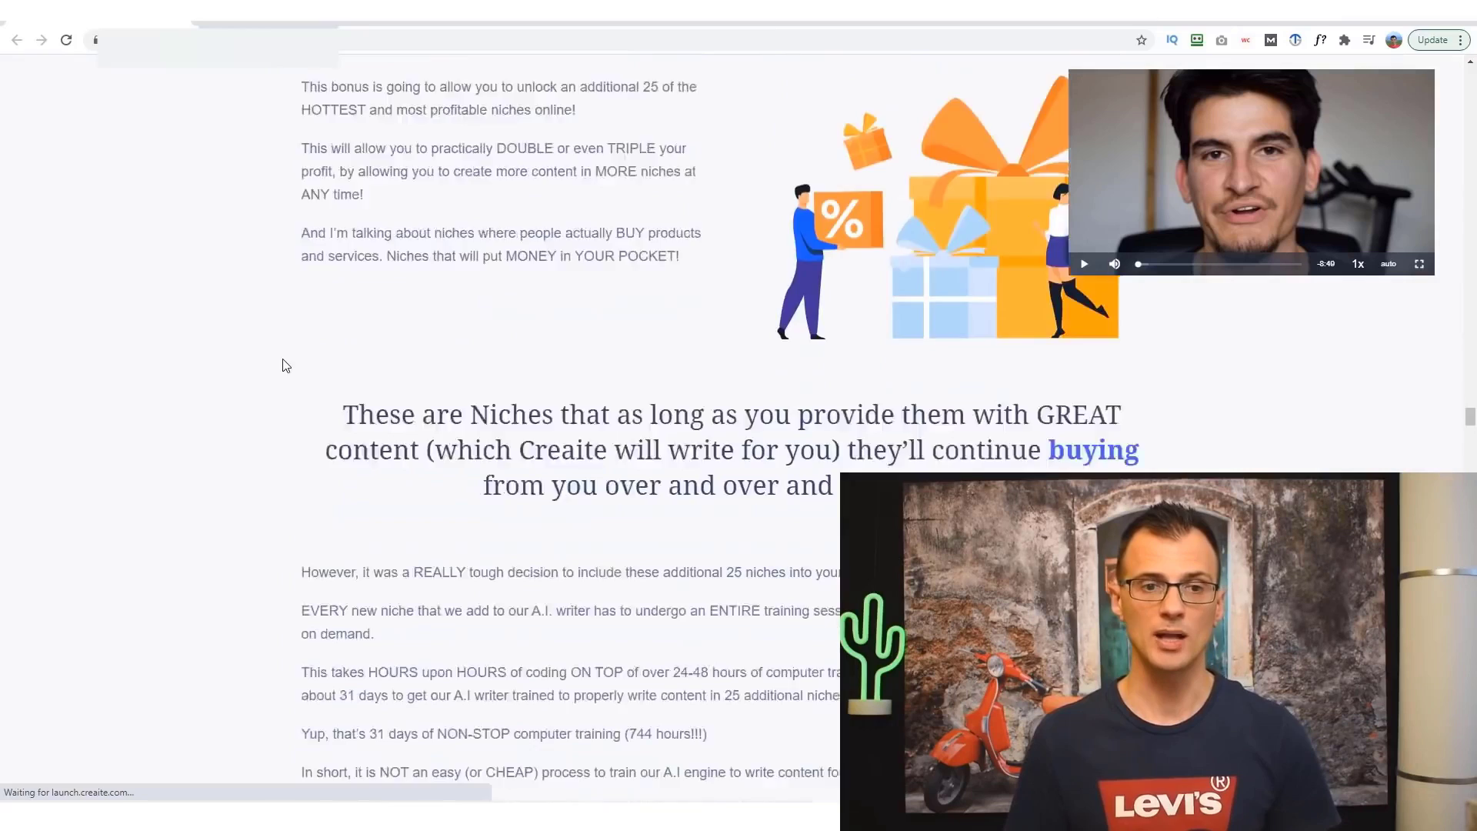
{"action": "scroll", "coordinate": [285, 370], "scroll_direction": "down", "scroll_amount": 16}
{"action": "scroll", "coordinate": [288, 393], "scroll_direction": "up", "scroll_amount": 20}
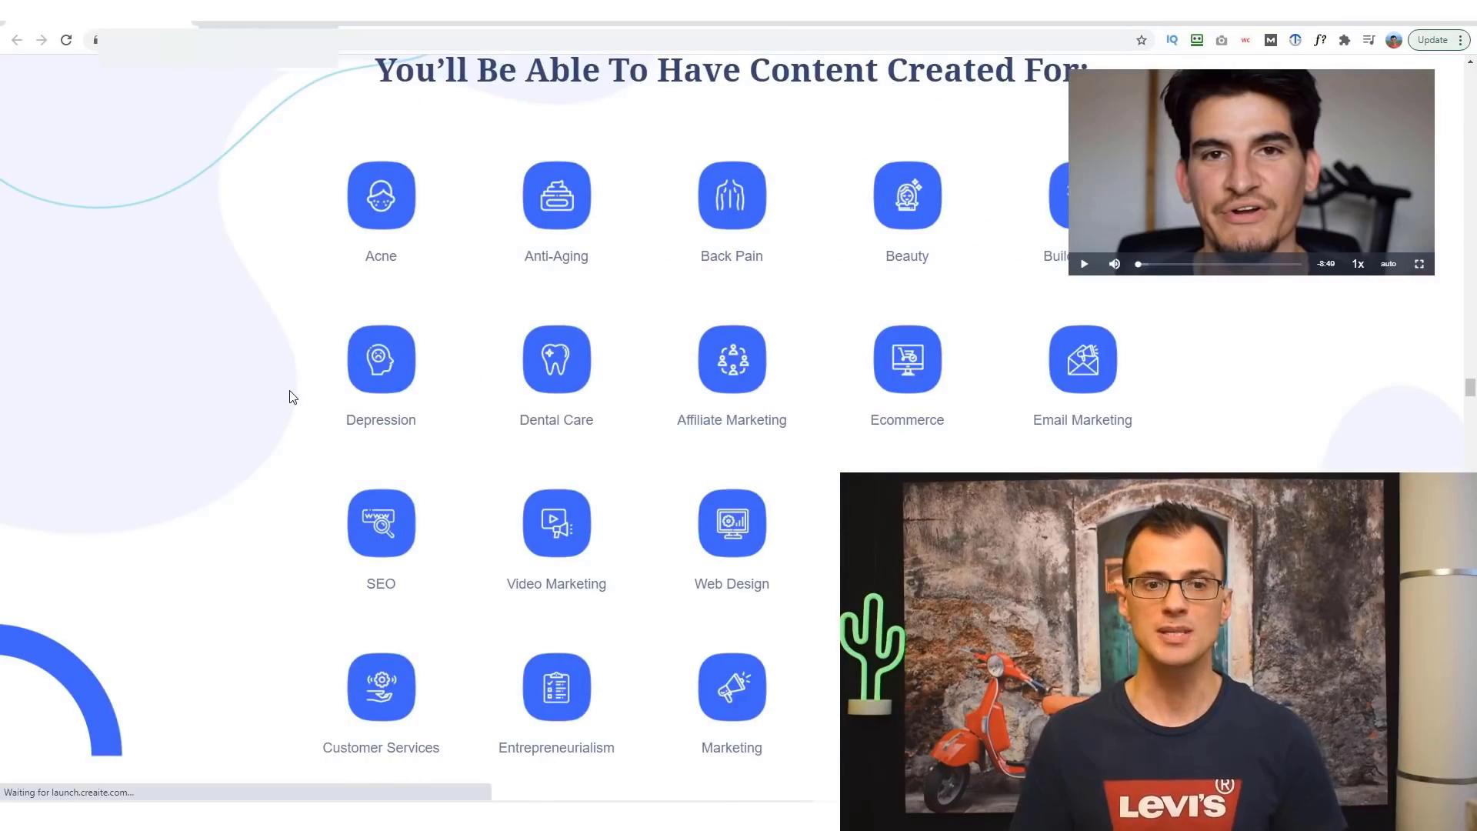
{"action": "scroll", "coordinate": [292, 397], "scroll_direction": "down", "scroll_amount": 20}
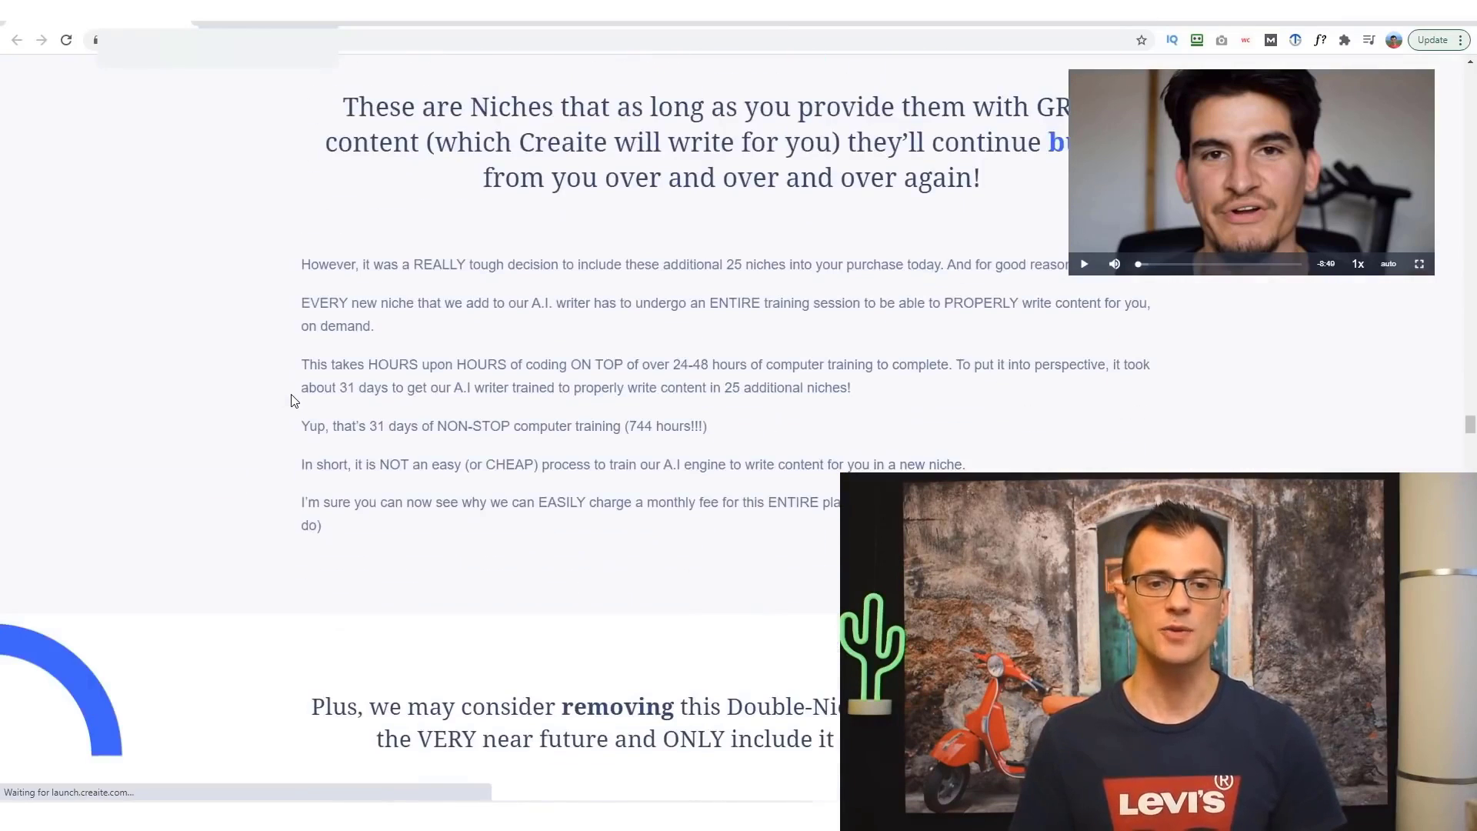
{"action": "scroll", "coordinate": [292, 400], "scroll_direction": "down", "scroll_amount": 10}
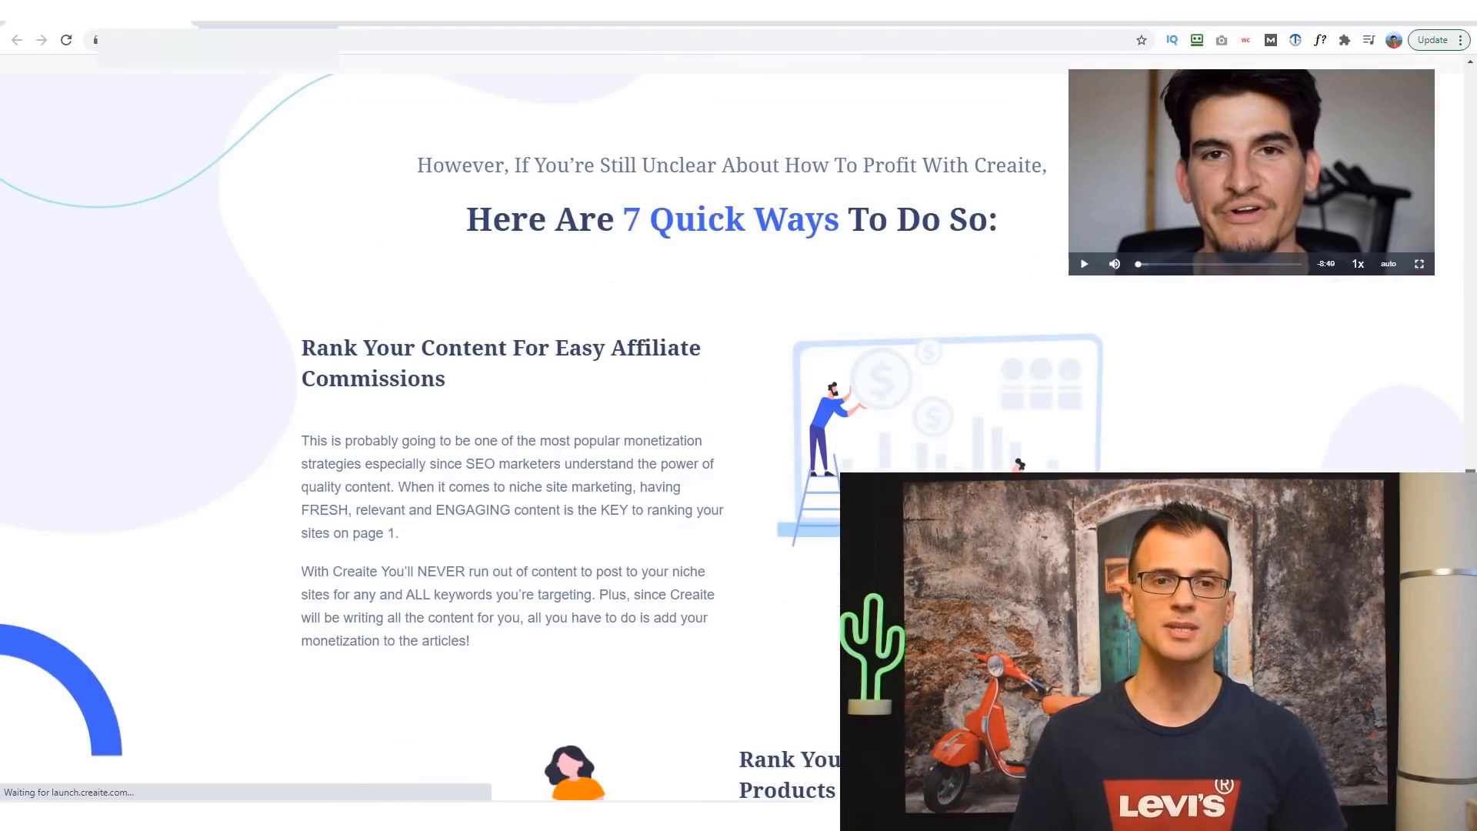
Highlight the affiliate commissions strategy heading, then the sell-your-own-products heading.
{"action": "scroll", "coordinate": [508, 415], "scroll_direction": "down", "scroll_amount": 1}
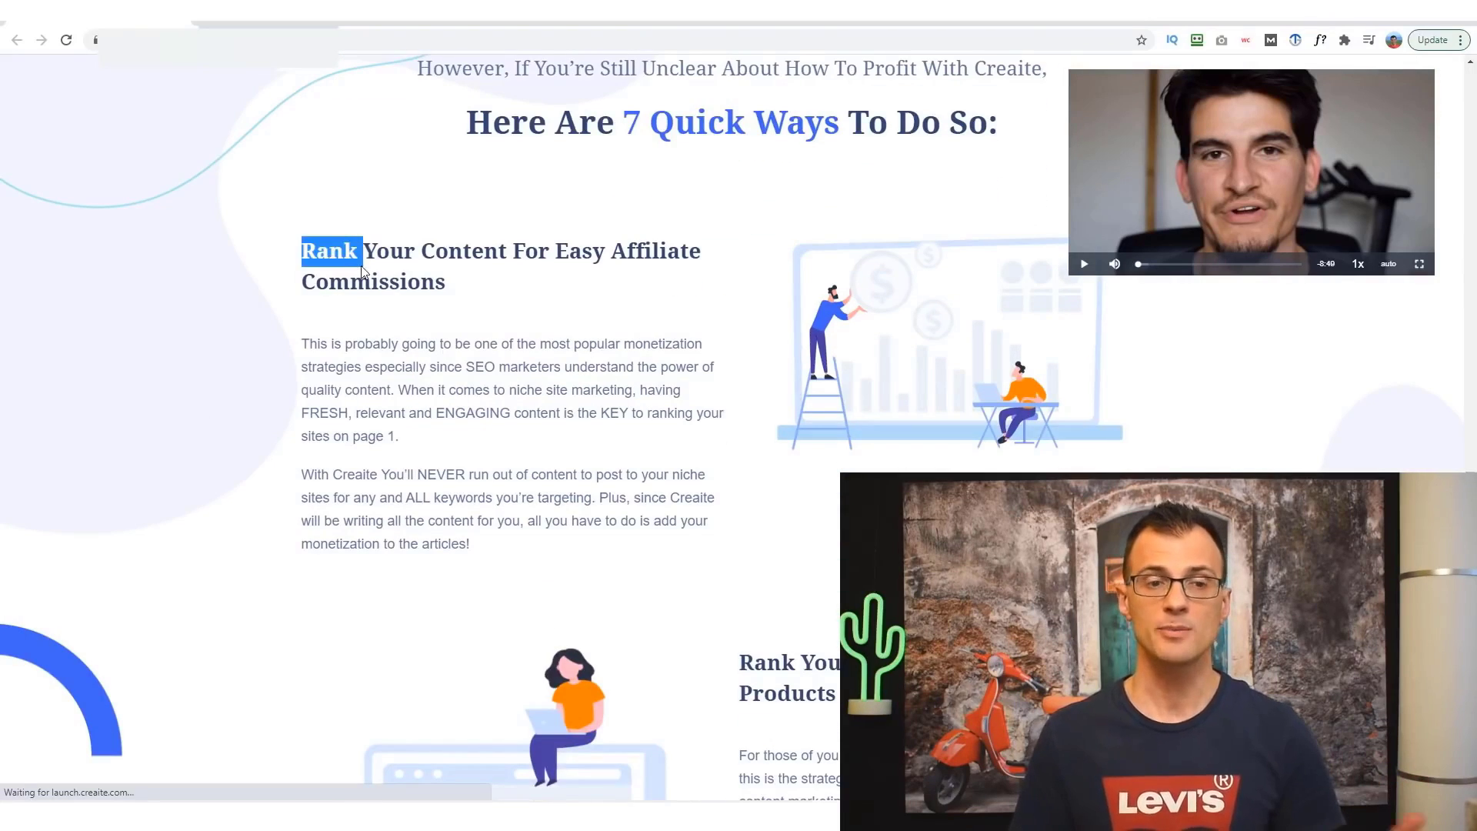
{"action": "left_click_drag", "start_coordinate": [361, 266], "coordinate": [369, 283]}
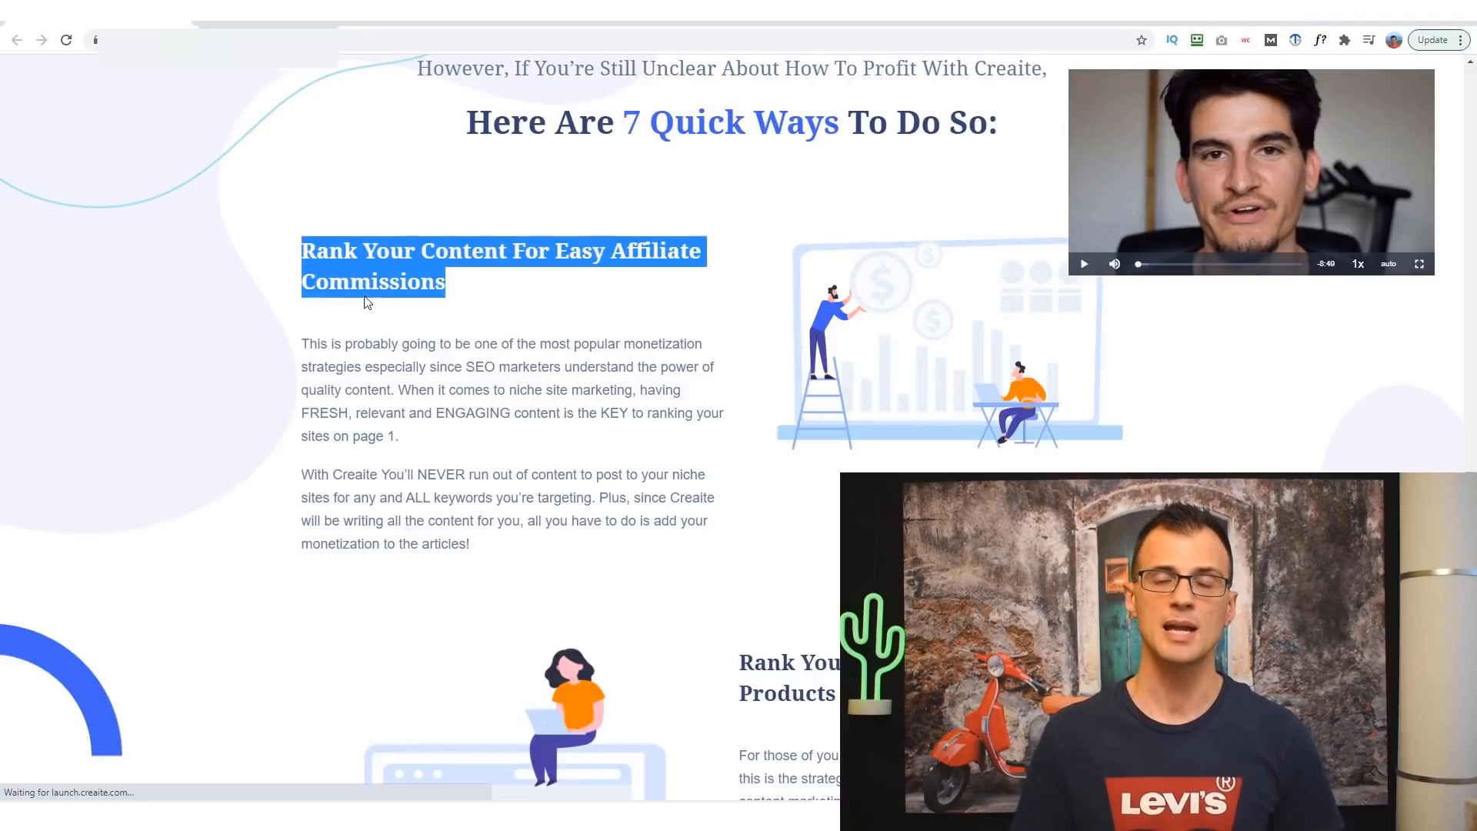
{"action": "left_click_drag", "start_coordinate": [304, 221], "coordinate": [316, 226]}
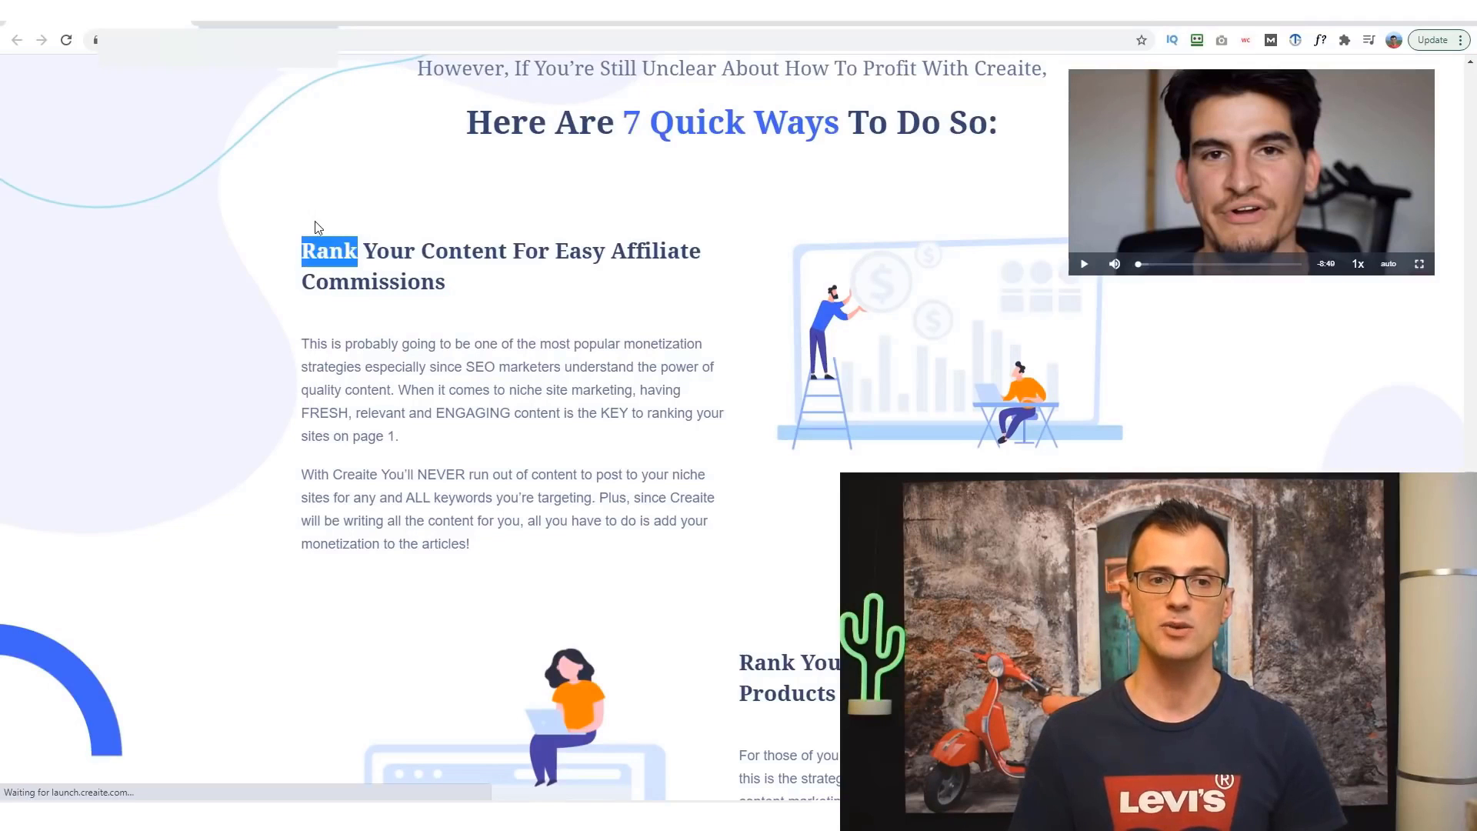
{"action": "scroll", "coordinate": [343, 287], "scroll_direction": "down", "scroll_amount": 5}
{"action": "scroll", "coordinate": [695, 257], "scroll_direction": "down", "scroll_amount": 1}
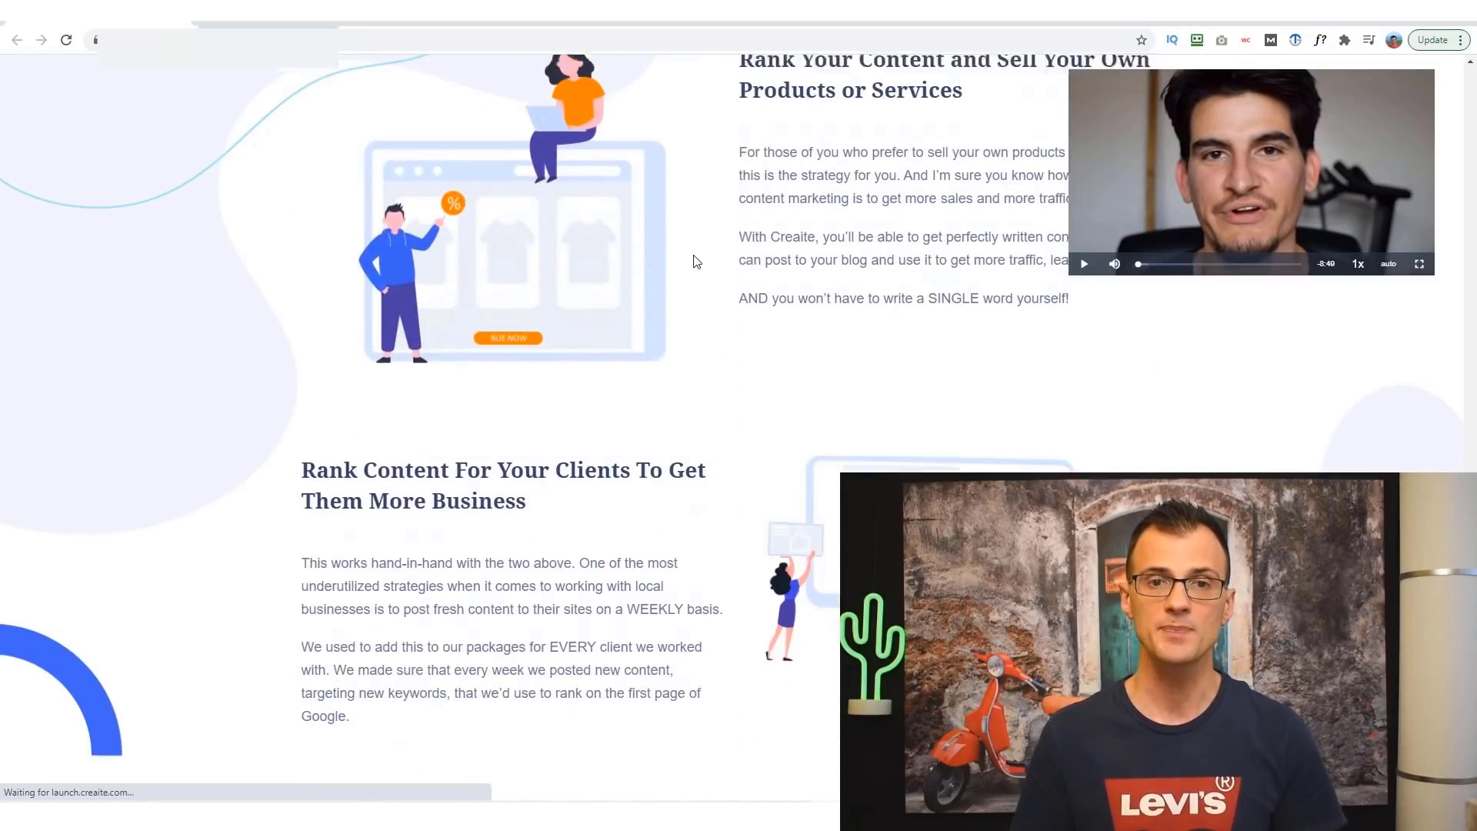
{"action": "scroll", "coordinate": [860, 235], "scroll_direction": "up", "scroll_amount": 1}
{"action": "scroll", "coordinate": [815, 337], "scroll_direction": "up", "scroll_amount": 1}
{"action": "triple_click", "coordinate": [769, 285]}
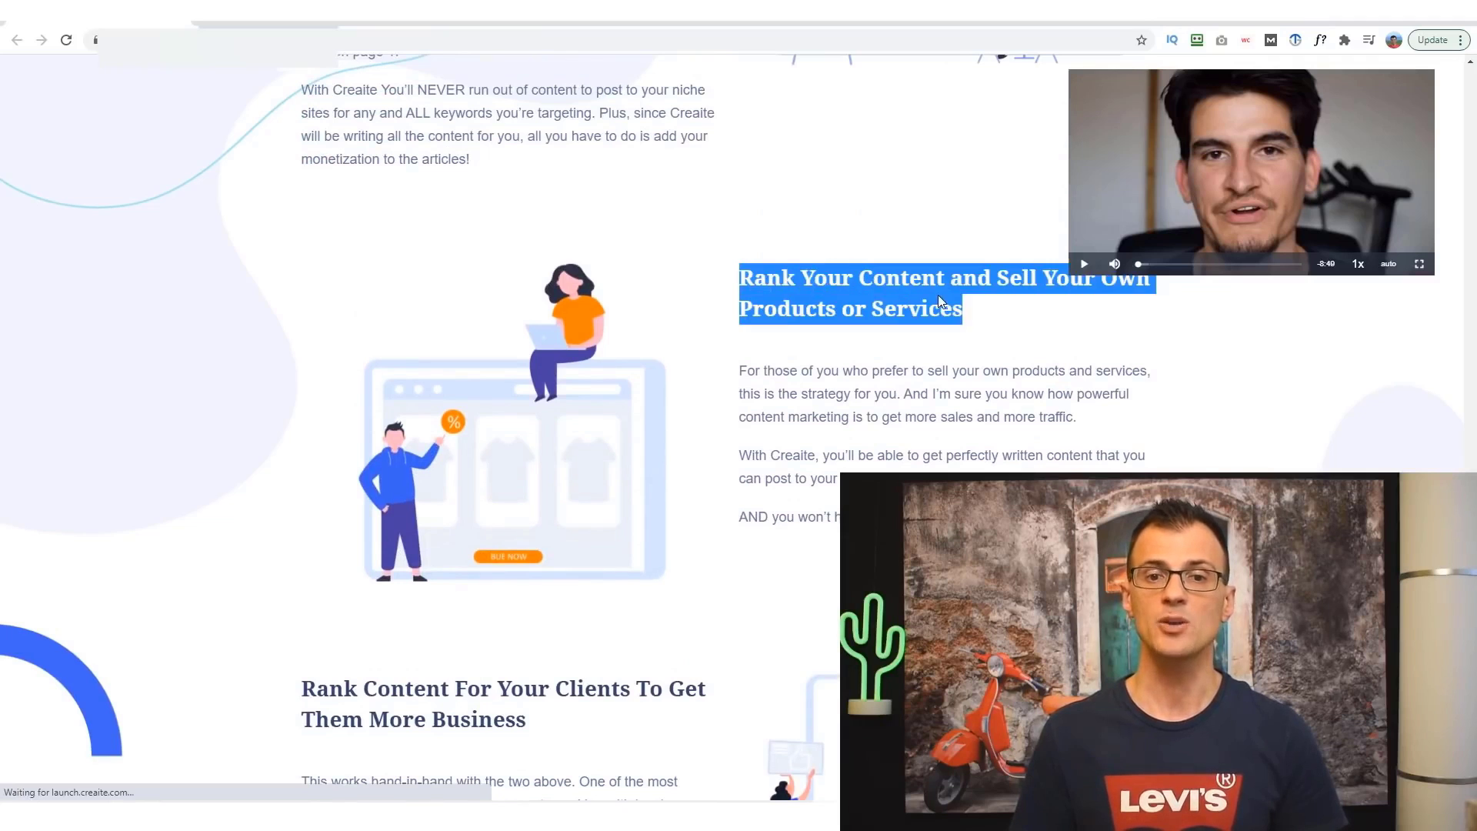
{"action": "scroll", "coordinate": [940, 300], "scroll_direction": "down", "scroll_amount": 3}
{"action": "left_click", "coordinate": [773, 79]}
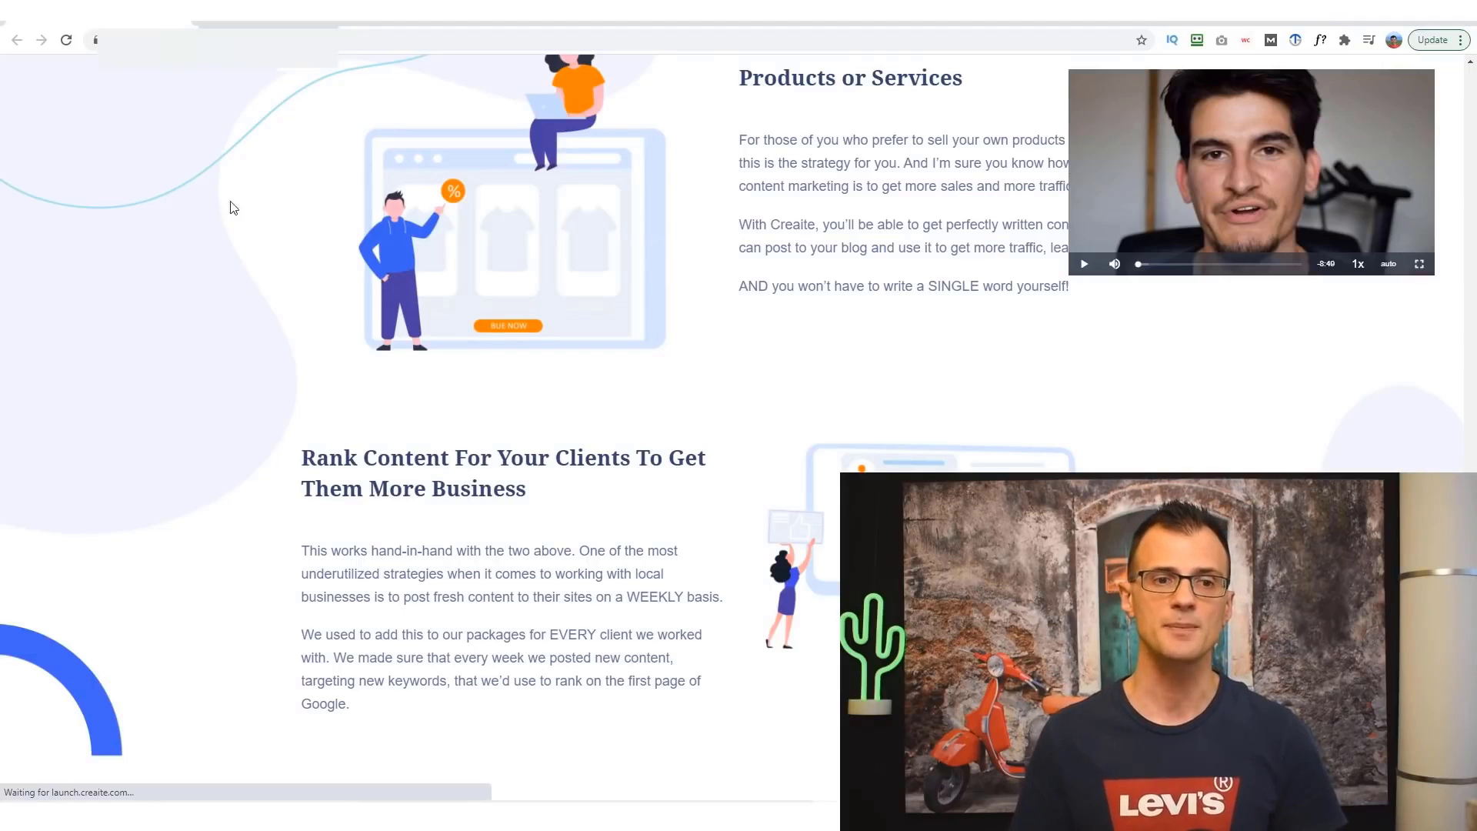
Highlight the heading about ranking content for clients.
{"action": "scroll", "coordinate": [231, 208], "scroll_direction": "down", "scroll_amount": 3}
{"action": "left_click_drag", "start_coordinate": [337, 216], "coordinate": [463, 252]}
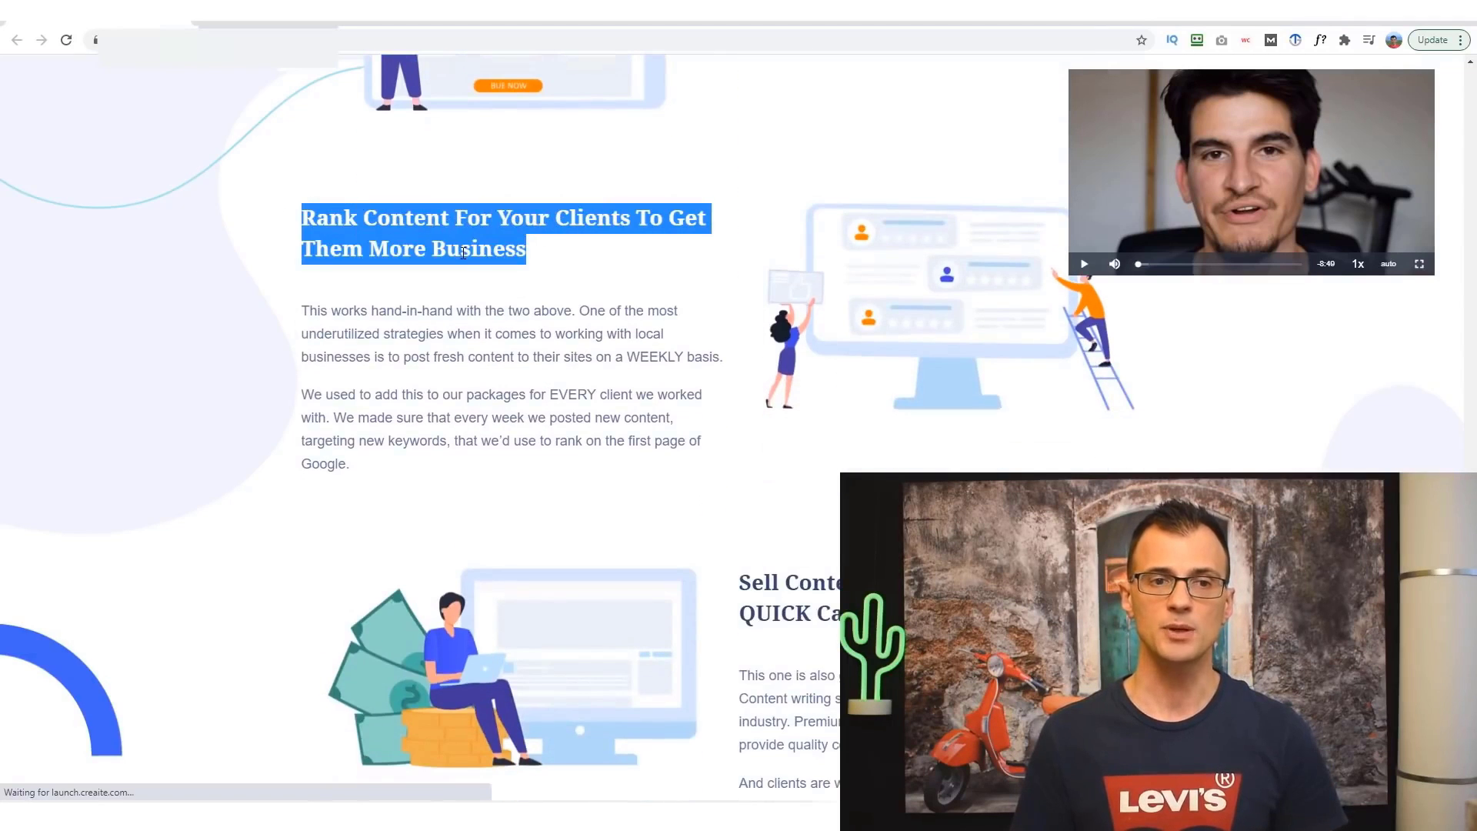
{"action": "left_click_drag", "start_coordinate": [324, 221], "coordinate": [464, 252]}
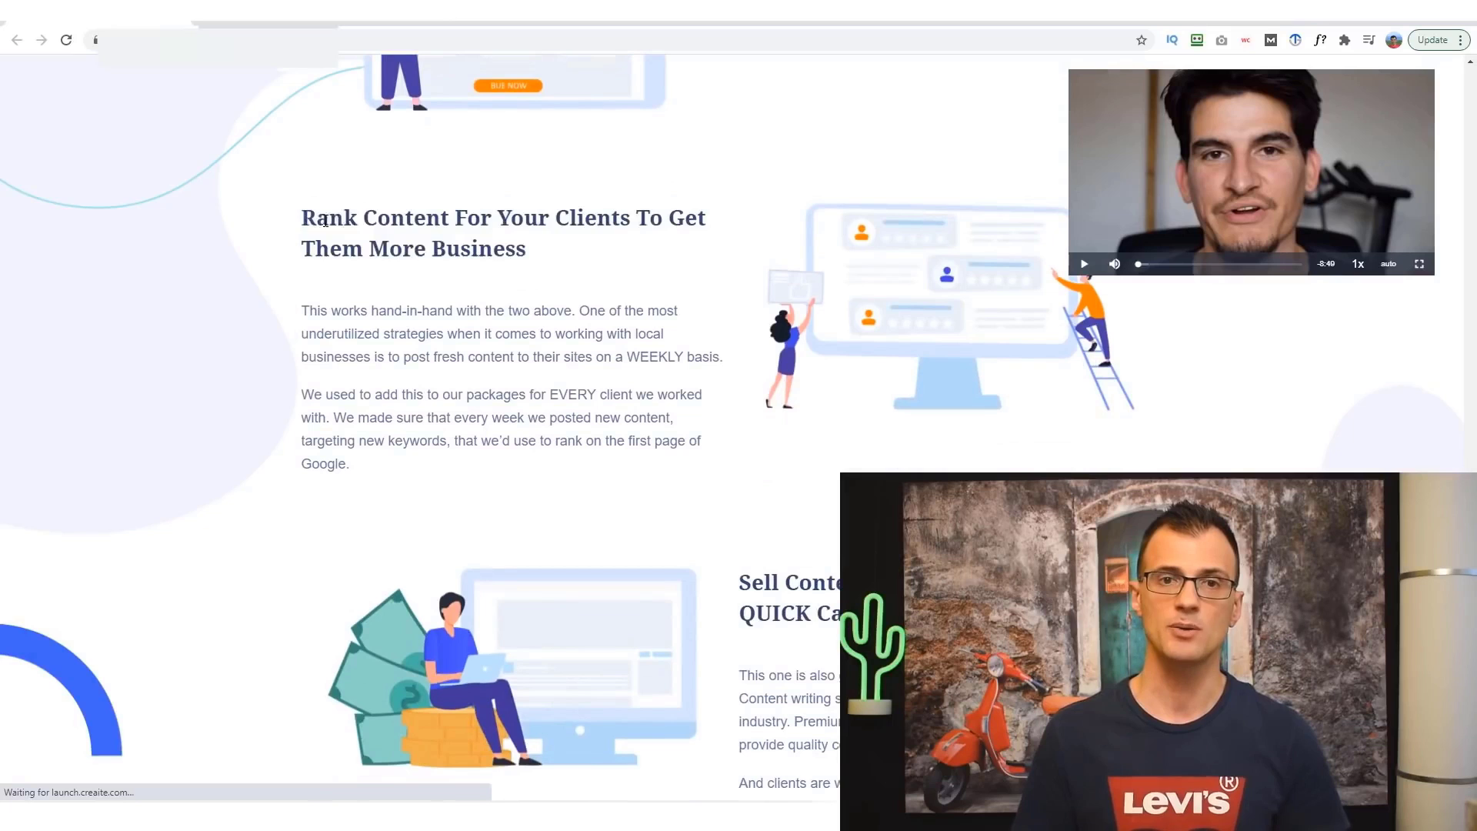
{"action": "left_click_drag", "start_coordinate": [324, 222], "coordinate": [416, 238]}
{"action": "scroll", "coordinate": [238, 254], "scroll_direction": "down", "scroll_amount": 2}
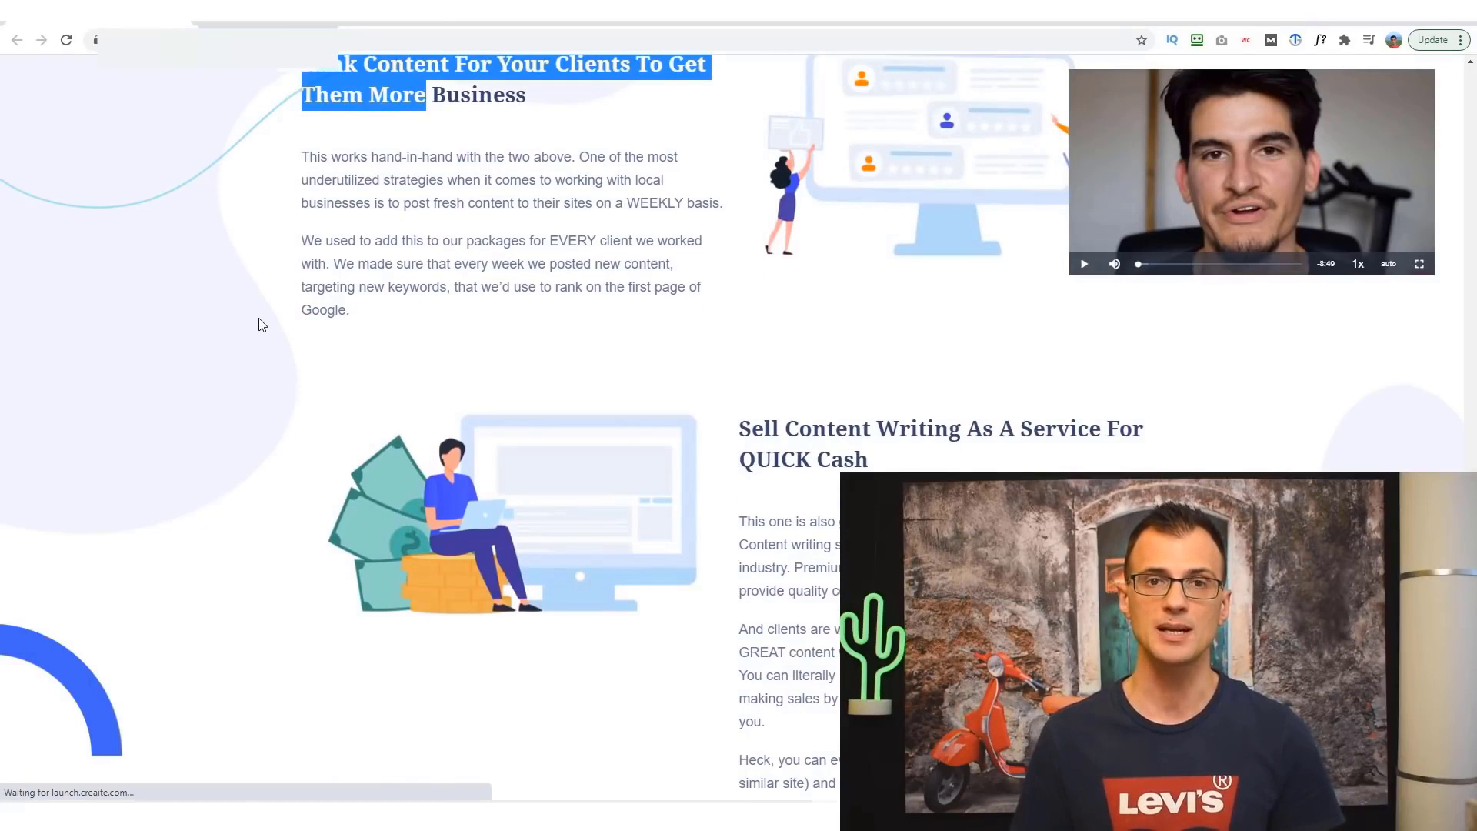
{"action": "scroll", "coordinate": [258, 325], "scroll_direction": "down", "scroll_amount": 4}
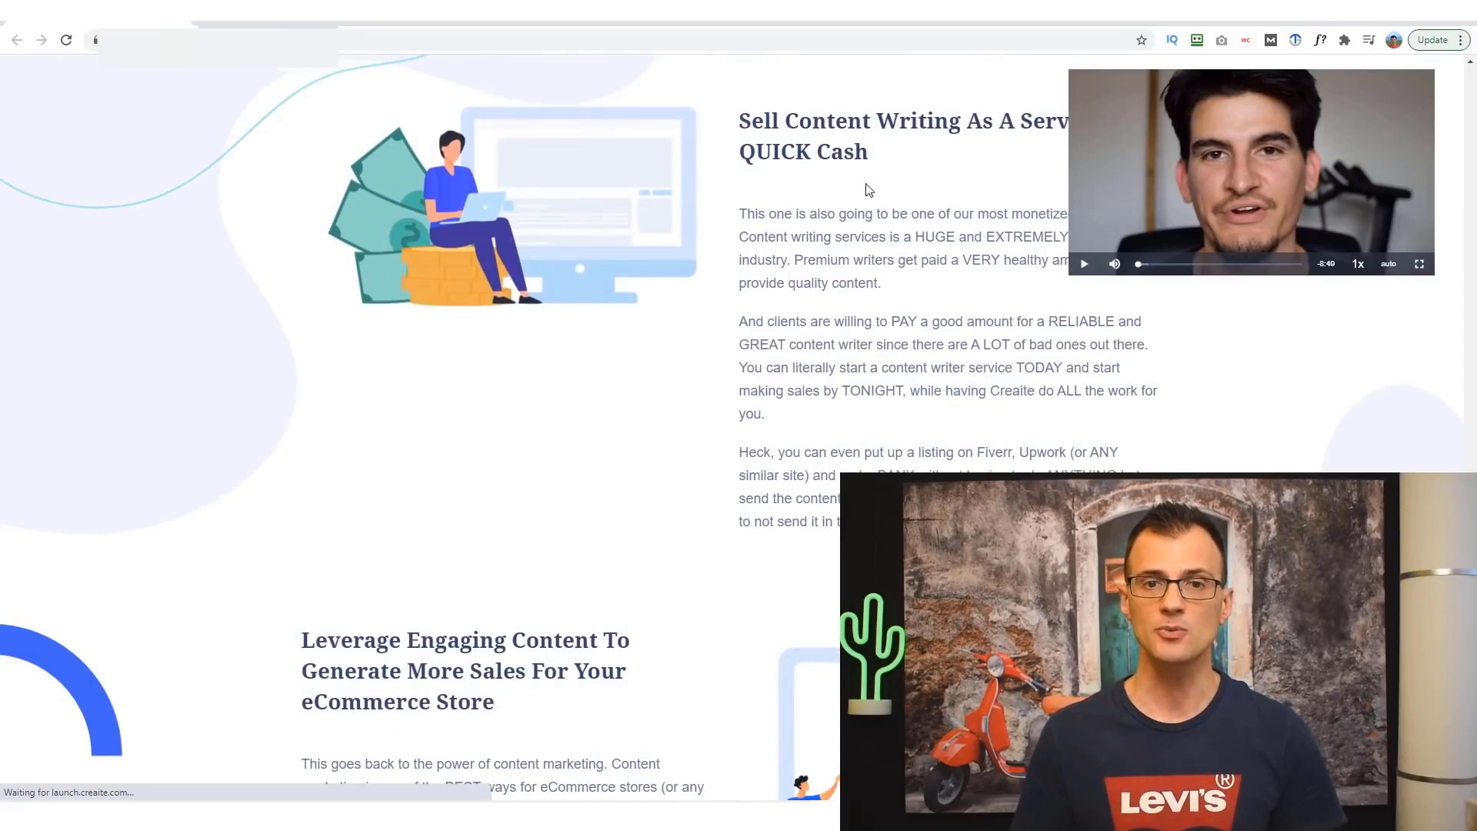
{"action": "scroll", "coordinate": [869, 189], "scroll_direction": "up", "scroll_amount": 2}
Highlight the content writing strategy heading and scroll down to the turning-articles-into-videos strategy.
{"action": "left_click_drag", "start_coordinate": [833, 279], "coordinate": [873, 309]}
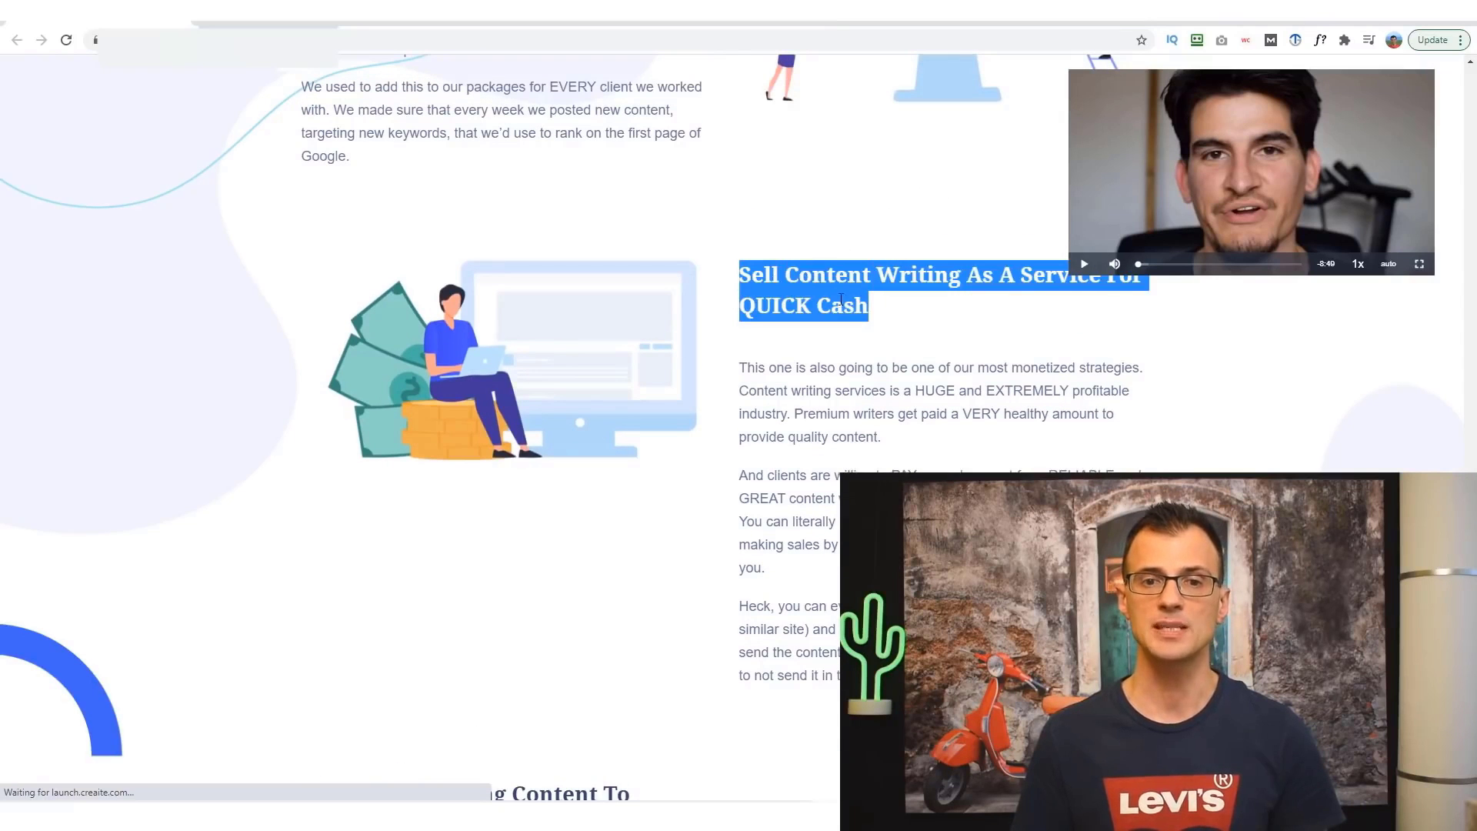
{"action": "left_click", "coordinate": [900, 349]}
{"action": "scroll", "coordinate": [890, 355], "scroll_direction": "down", "scroll_amount": 1}
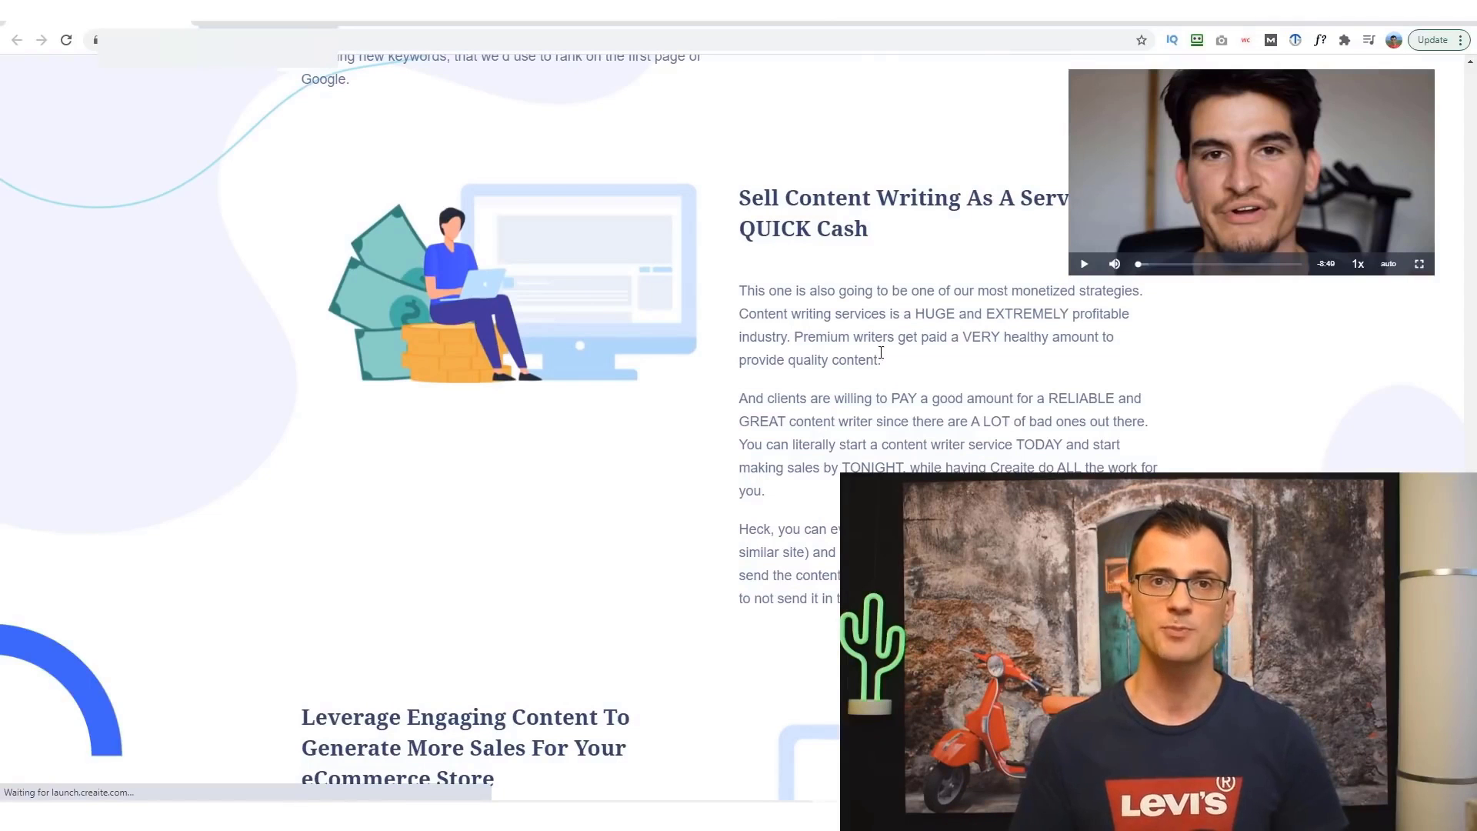
{"action": "scroll", "coordinate": [779, 241], "scroll_direction": "down", "scroll_amount": 2}
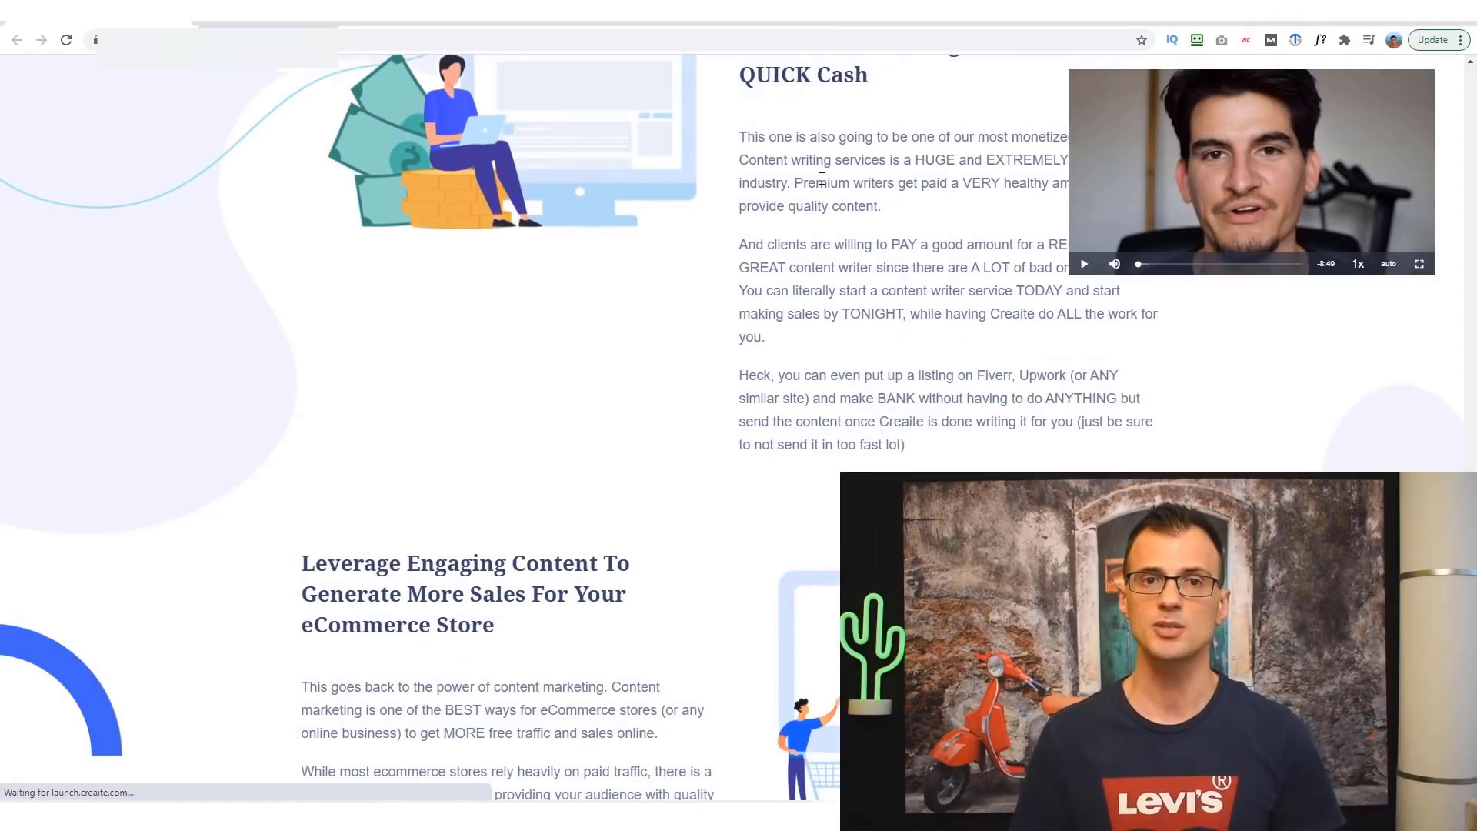
{"action": "scroll", "coordinate": [807, 183], "scroll_direction": "down", "scroll_amount": 2}
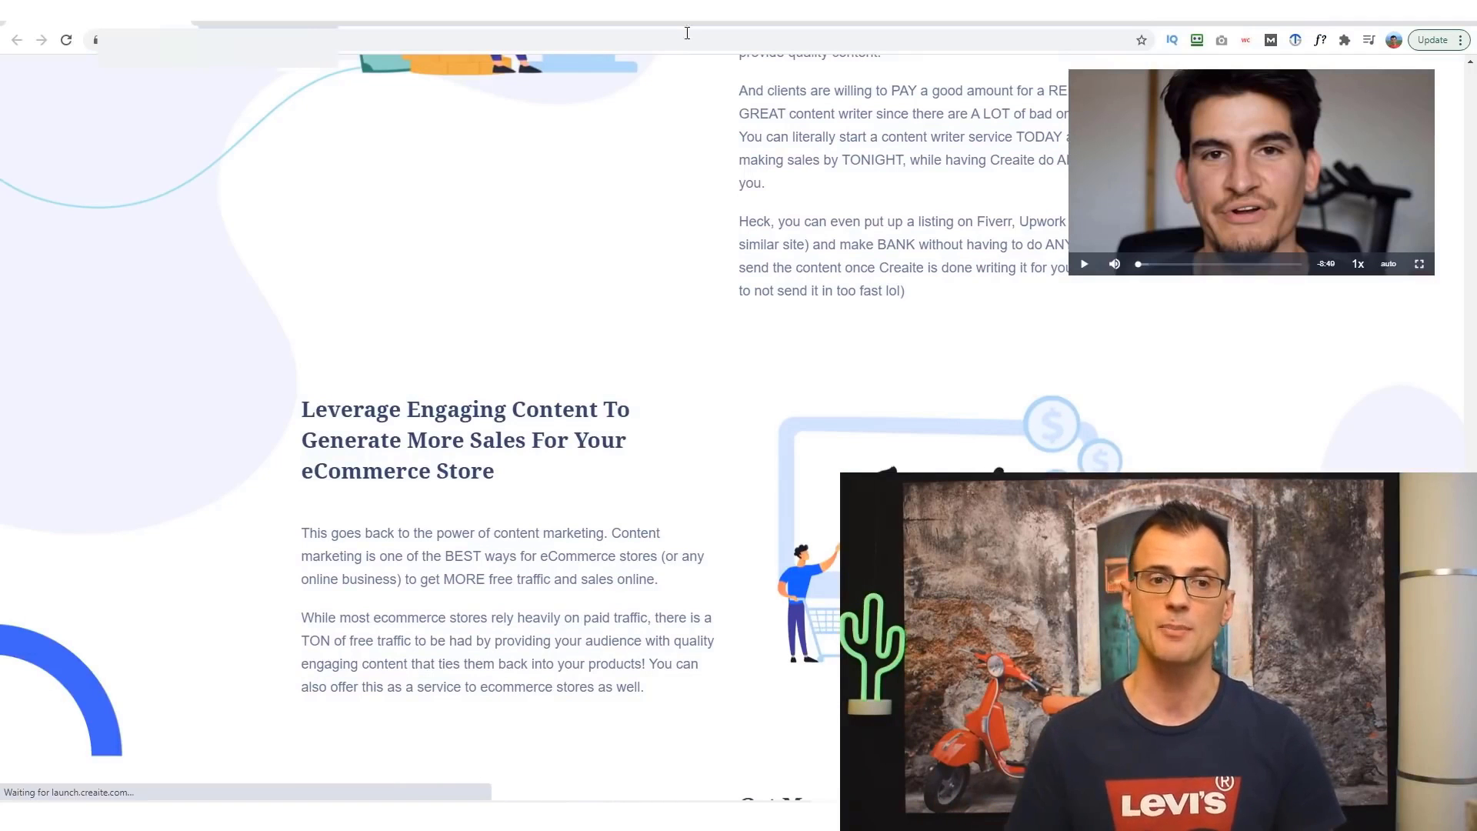
{"action": "scroll", "coordinate": [277, 192], "scroll_direction": "down", "scroll_amount": 3}
{"action": "scroll", "coordinate": [295, 287], "scroll_direction": "down", "scroll_amount": 10}
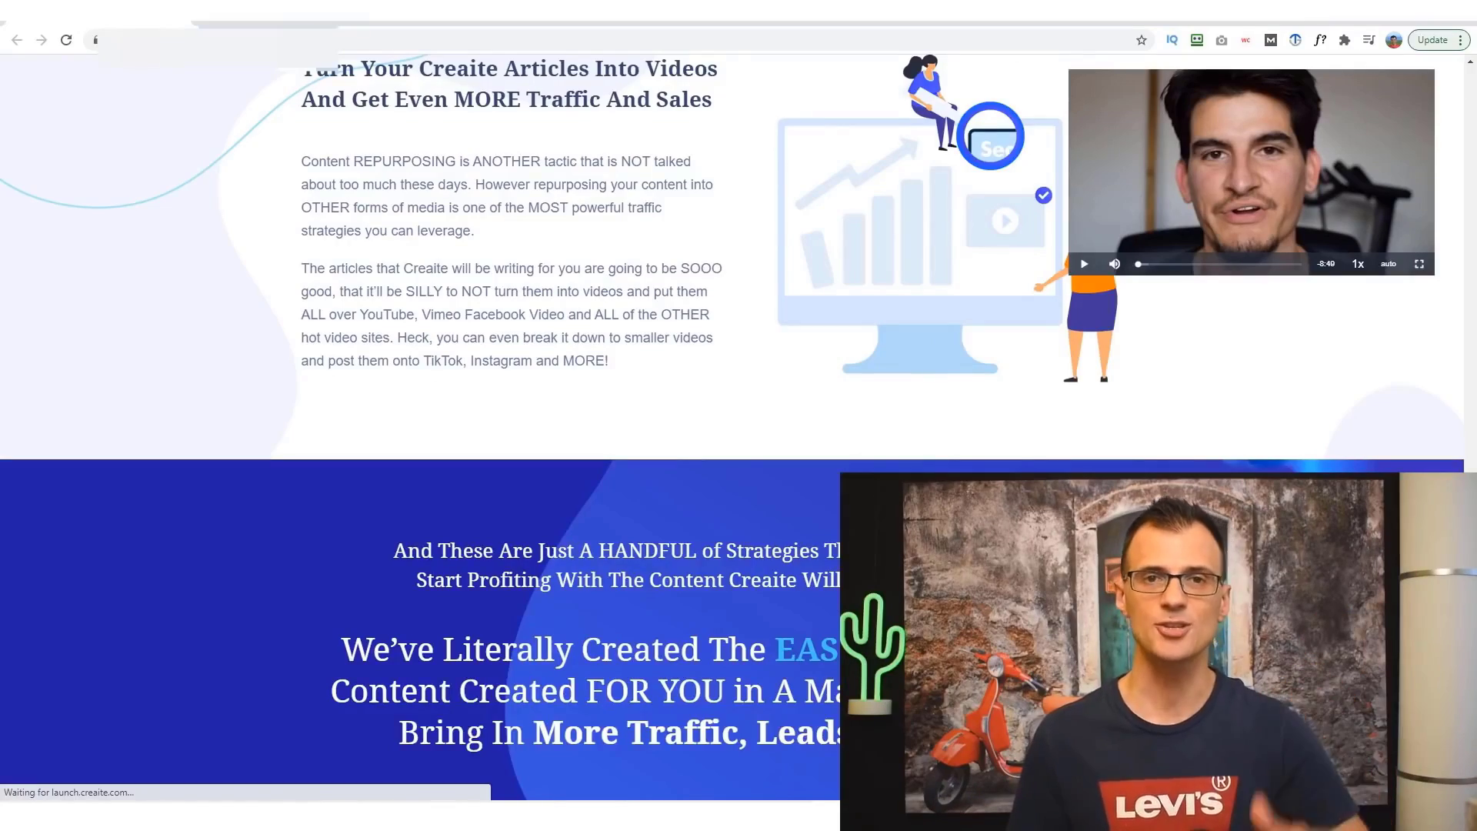
Scroll back up to the sales page's top Revealed headline and intro video.
{"action": "scroll", "coordinate": [517, 487], "scroll_direction": "up", "scroll_amount": 20}
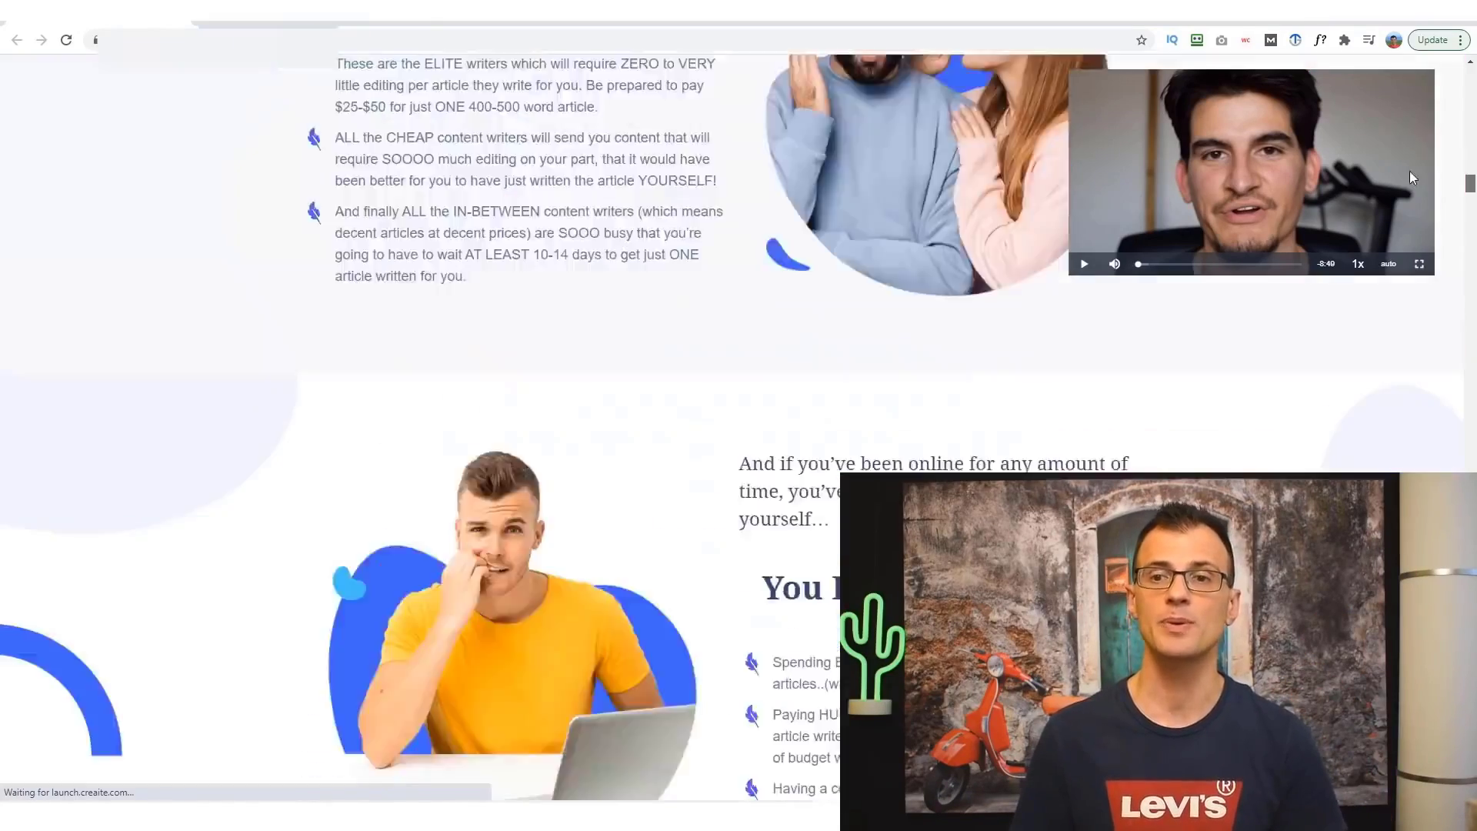
{"action": "scroll", "coordinate": [517, 487], "scroll_direction": "up", "scroll_amount": 7}
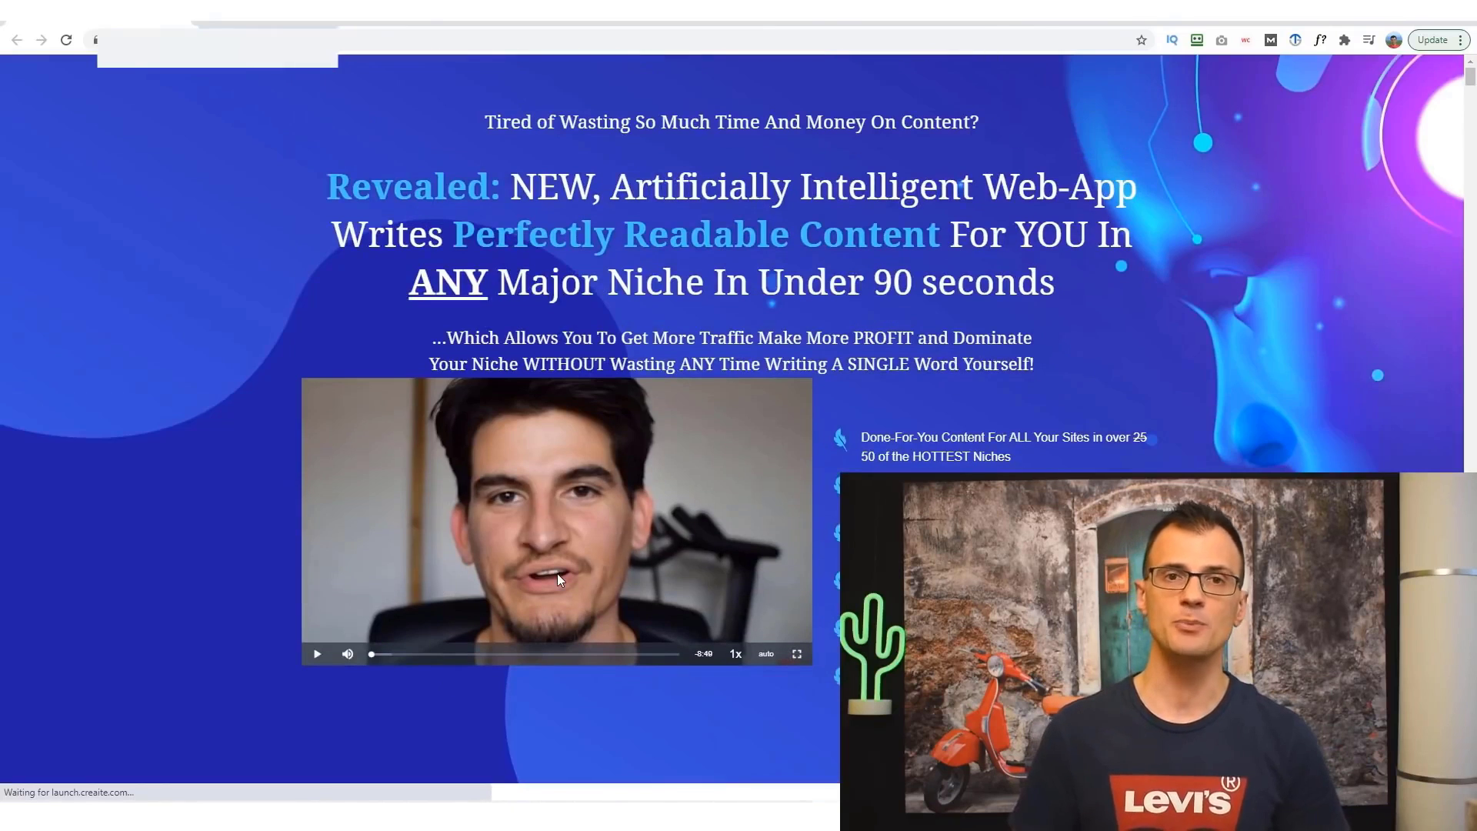